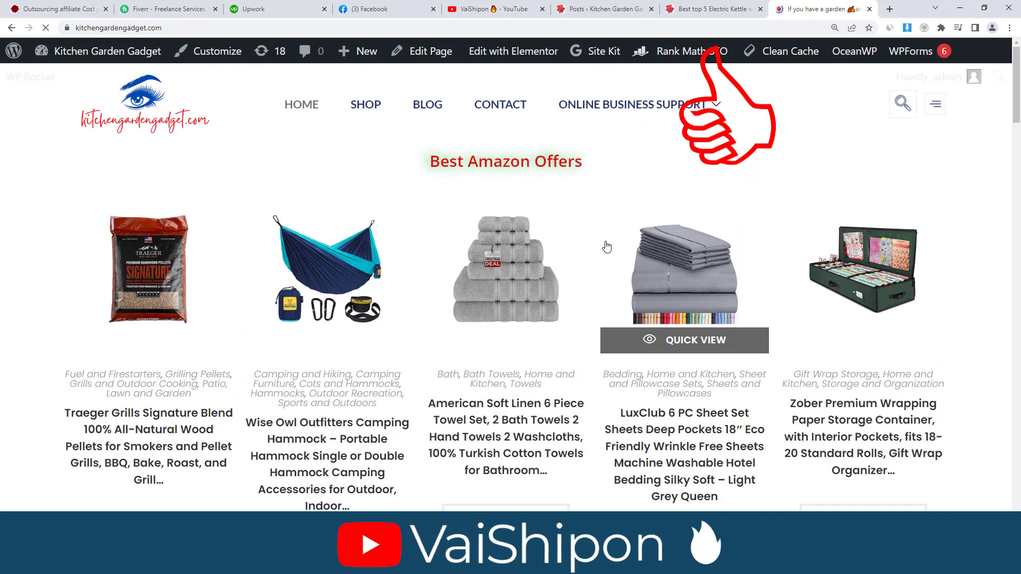
Look over the WordPress posts list and the product offers on the store's home page
{"action": "key", "text": "ctrl+shift+Tab"}
{"action": "key", "text": "ctrl+shift+Tab"}
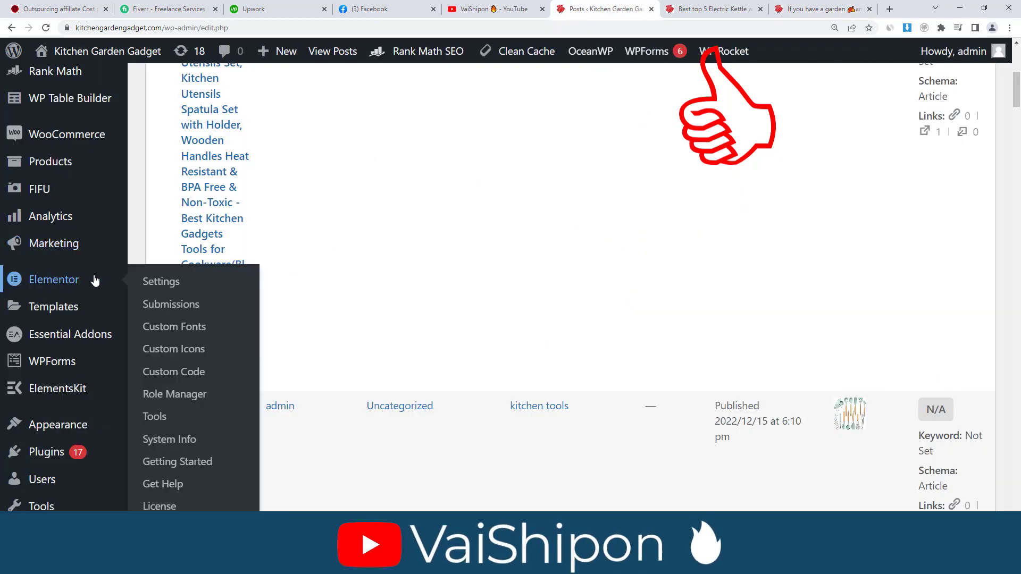
{"action": "scroll", "coordinate": [494, 209], "scroll_direction": "up", "scroll_amount": 6}
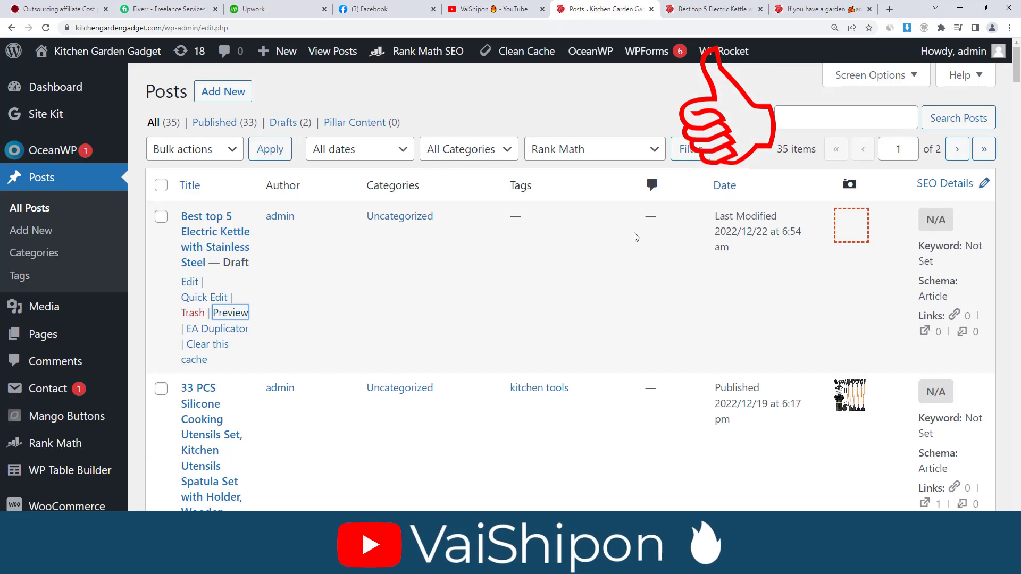
{"action": "left_click", "coordinate": [826, 9]}
{"action": "scroll", "coordinate": [601, 317], "scroll_direction": "down", "scroll_amount": 9}
{"action": "scroll", "coordinate": [600, 304], "scroll_direction": "up", "scroll_amount": 9}
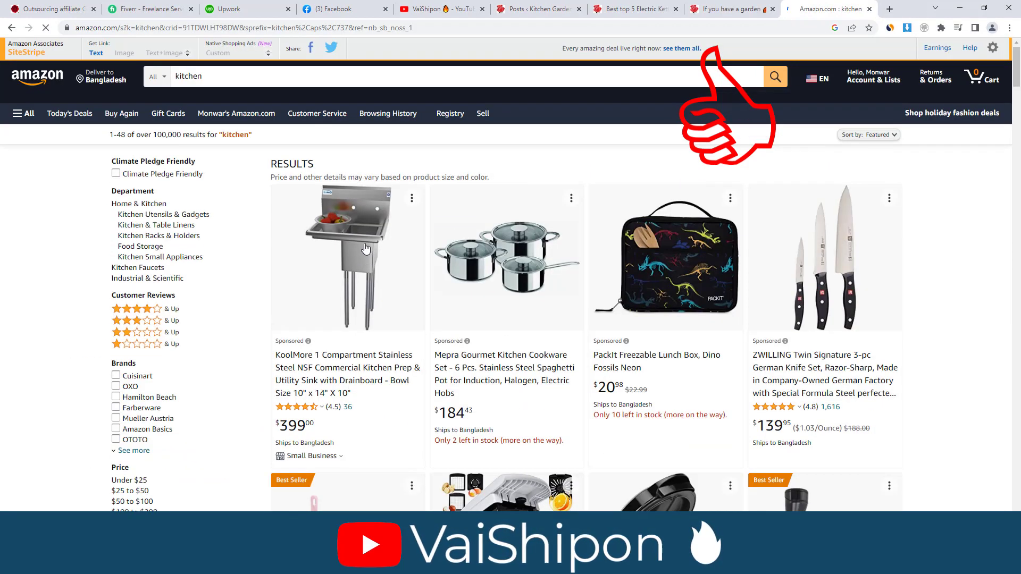
Open the KoolMore 1 Compartment sink from Amazon's kitchen results and import it into the Kitchen Garden Gadget store with WZone
{"action": "left_click", "coordinate": [664, 162]}
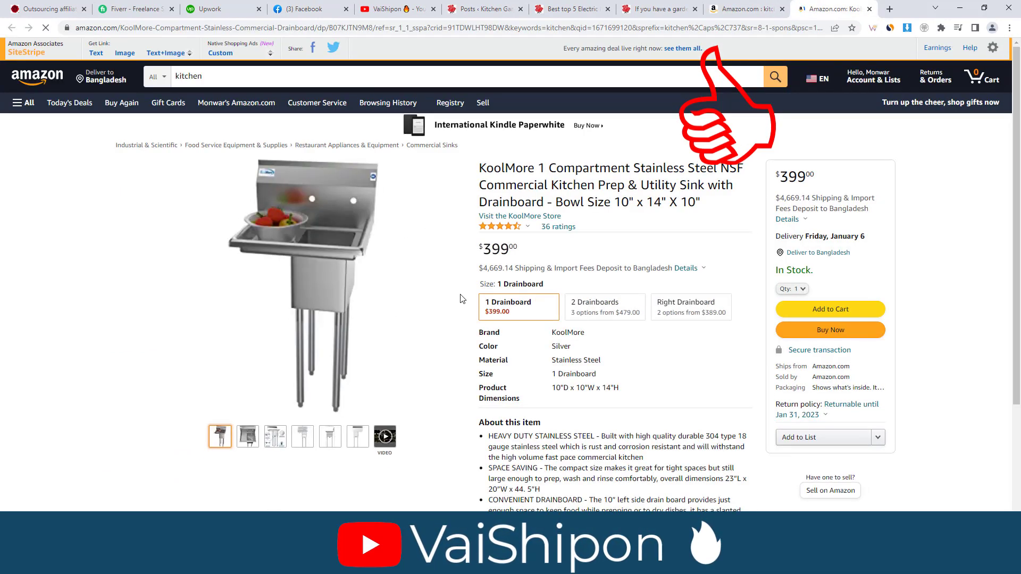
{"action": "mouse_move", "coordinate": [437, 310]}
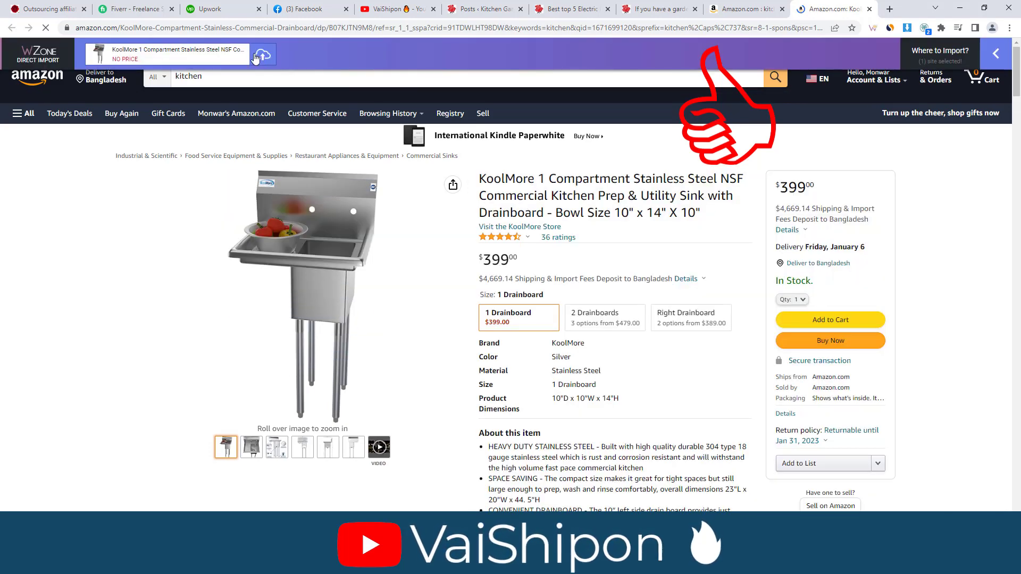
{"action": "left_click", "coordinate": [255, 61]}
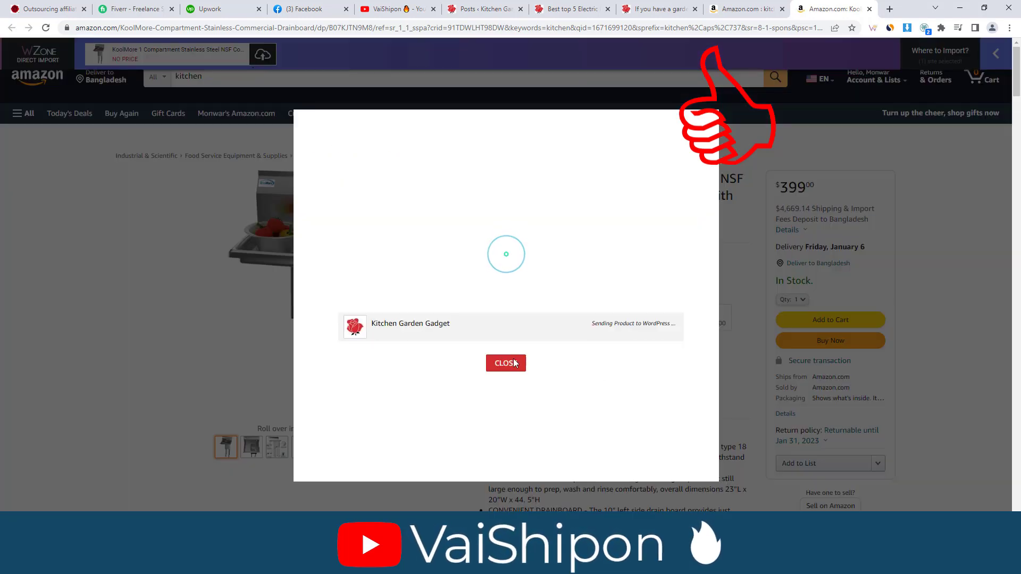
Review the imported KoolMore sink's product page in the store and close it together with the two Amazon pages
{"action": "left_click", "coordinate": [628, 306]}
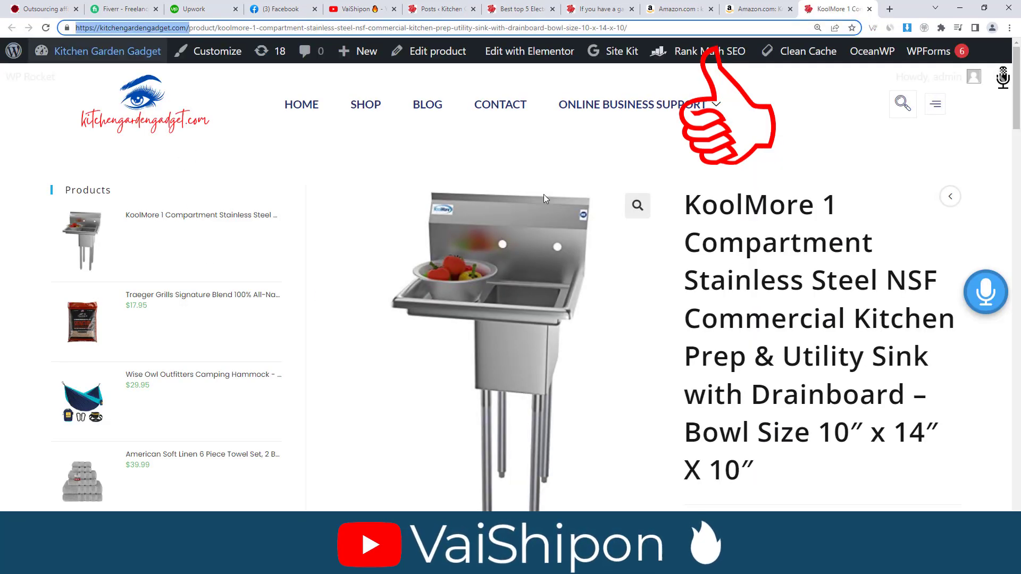
{"action": "scroll", "coordinate": [766, 337], "scroll_direction": "down", "scroll_amount": 15}
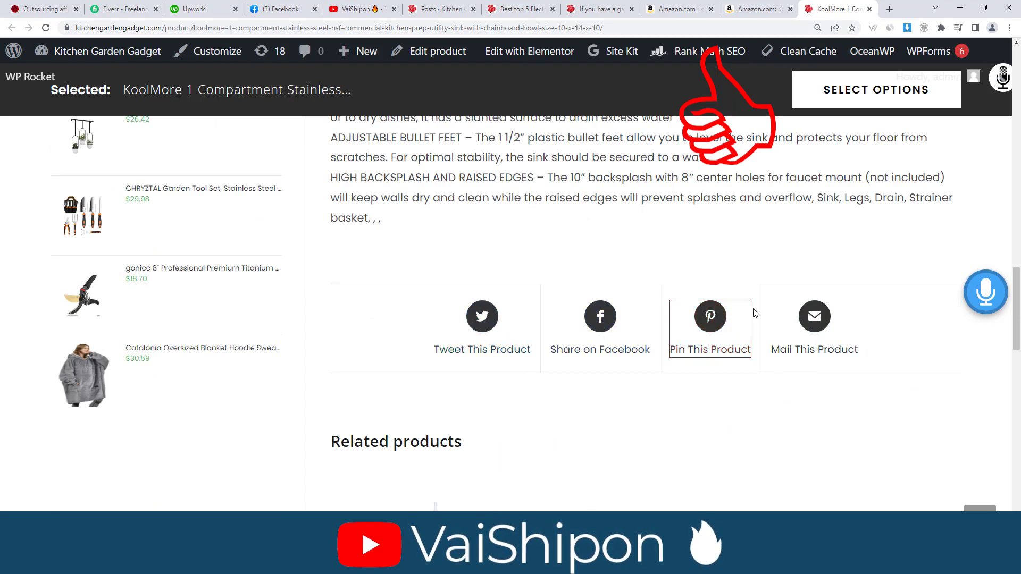
{"action": "left_click", "coordinate": [870, 8]}
{"action": "left_click", "coordinate": [870, 8]}
{"action": "left_click", "coordinate": [870, 9]}
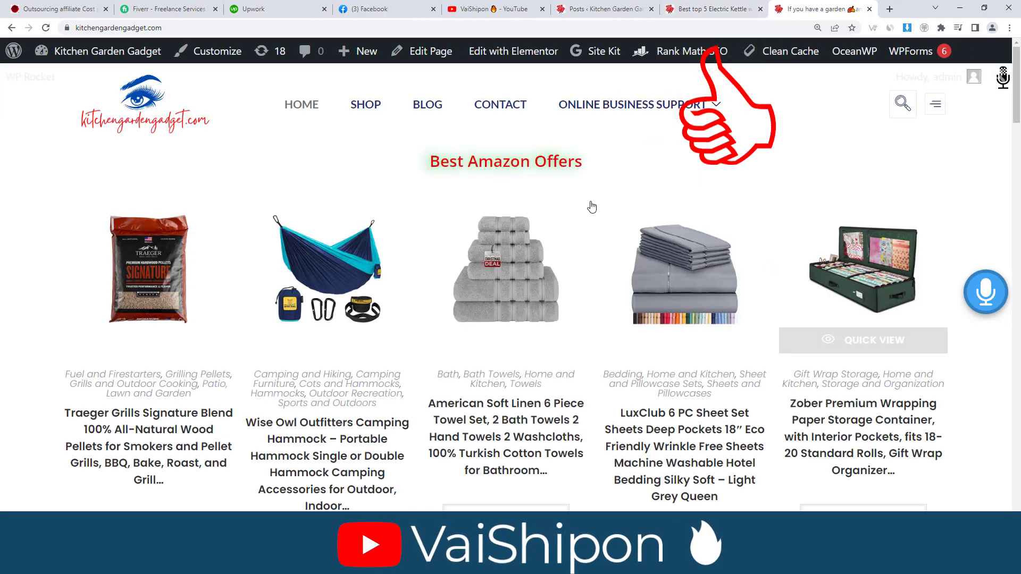
Reload the store's home page and check the product grid for the imported sink
{"action": "scroll", "coordinate": [555, 313], "scroll_direction": "down", "scroll_amount": 6}
{"action": "scroll", "coordinate": [555, 313], "scroll_direction": "down", "scroll_amount": 4}
{"action": "scroll", "coordinate": [506, 240], "scroll_direction": "up", "scroll_amount": 7}
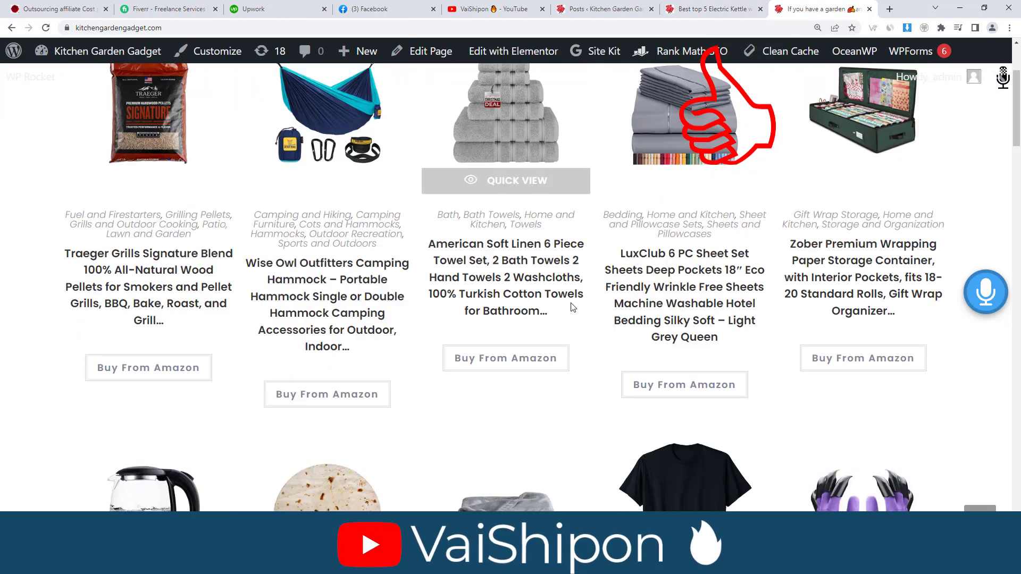
{"action": "key", "text": "F5"}
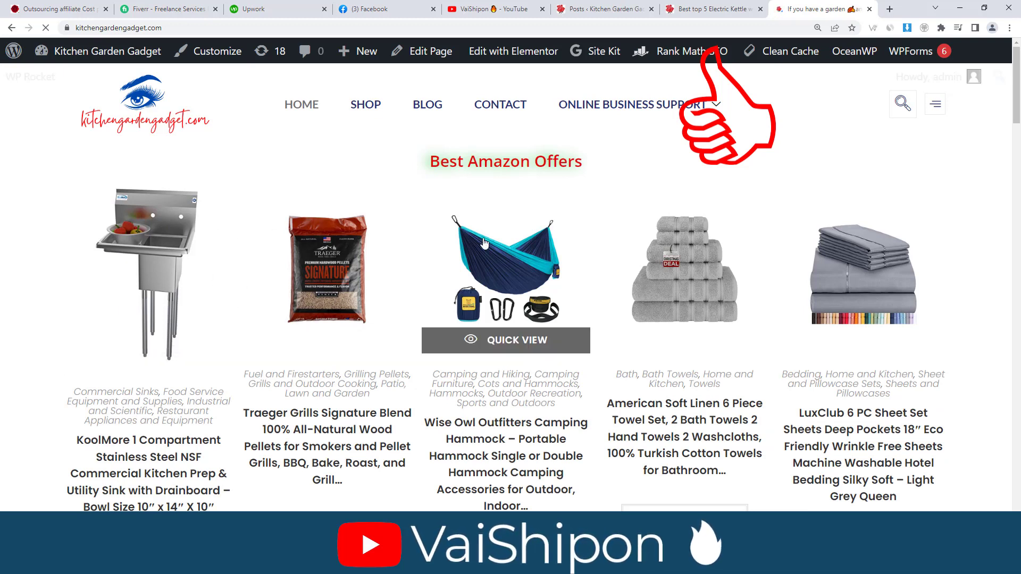
{"action": "scroll", "coordinate": [585, 319], "scroll_direction": "down", "scroll_amount": 10}
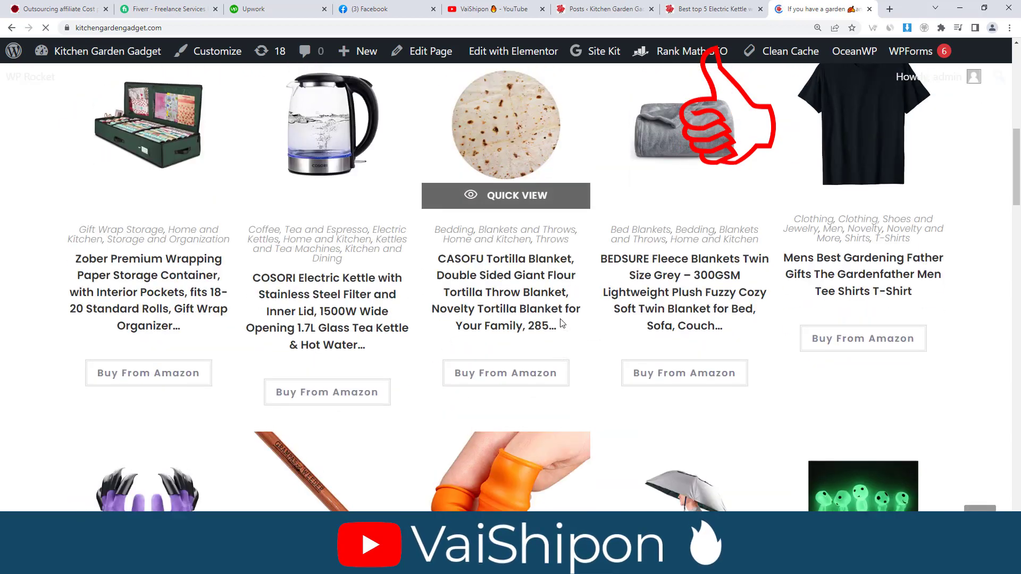
{"action": "scroll", "coordinate": [478, 202], "scroll_direction": "up", "scroll_amount": 10}
View the preview of the draft electric kettle post and go to the plugin management area of the WordPress admin
{"action": "left_click", "coordinate": [691, 9]}
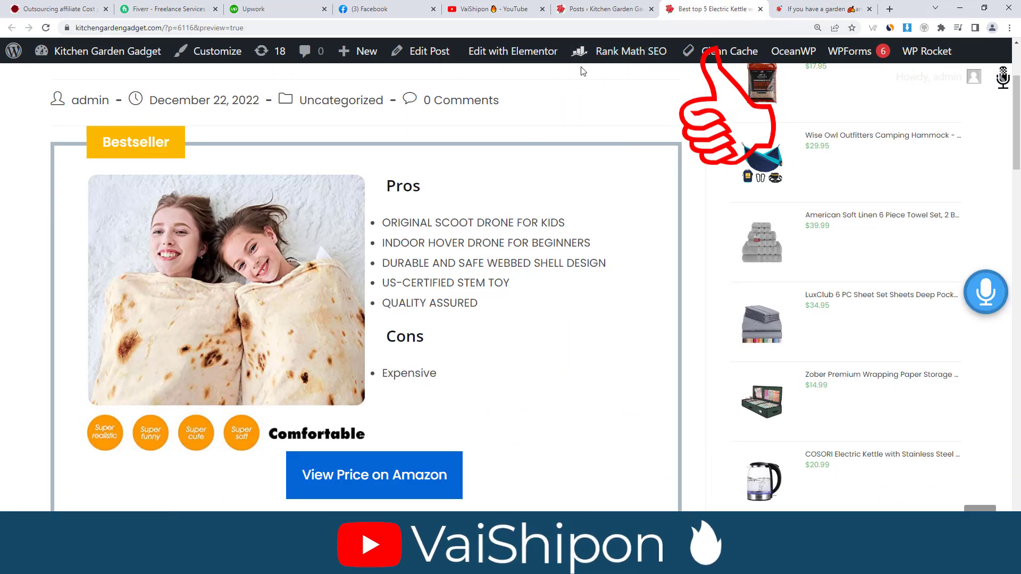
{"action": "left_click", "coordinate": [604, 9]}
{"action": "mouse_move", "coordinate": [69, 391]}
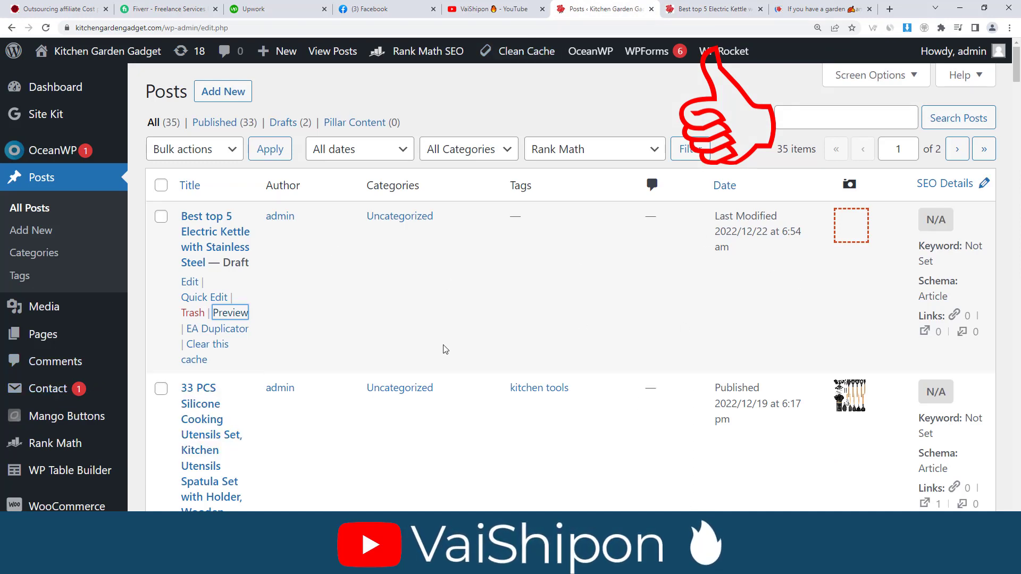
{"action": "scroll", "coordinate": [402, 345], "scroll_direction": "down", "scroll_amount": 8}
{"action": "mouse_move", "coordinate": [46, 346]}
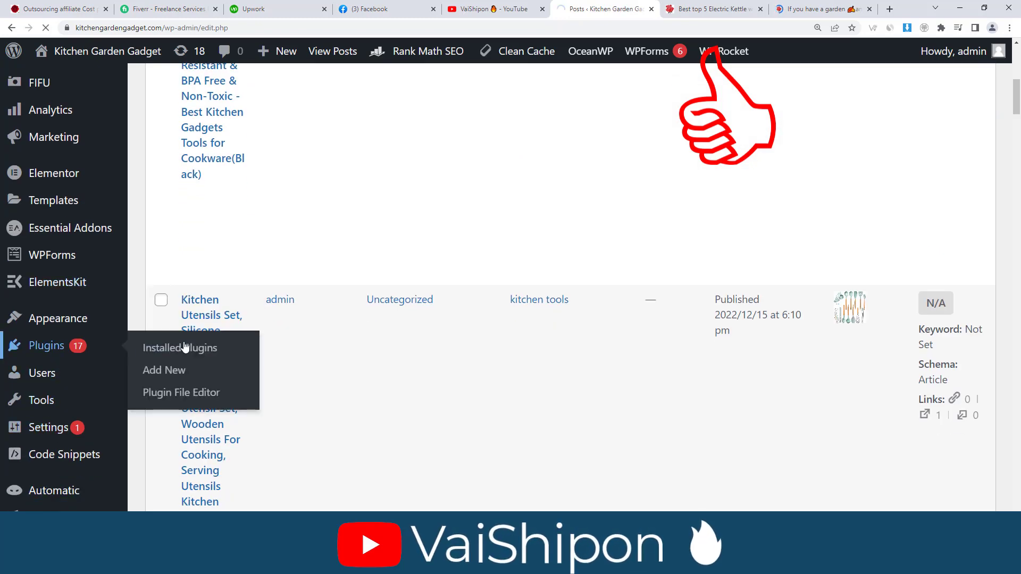
{"action": "left_click", "coordinate": [180, 348]}
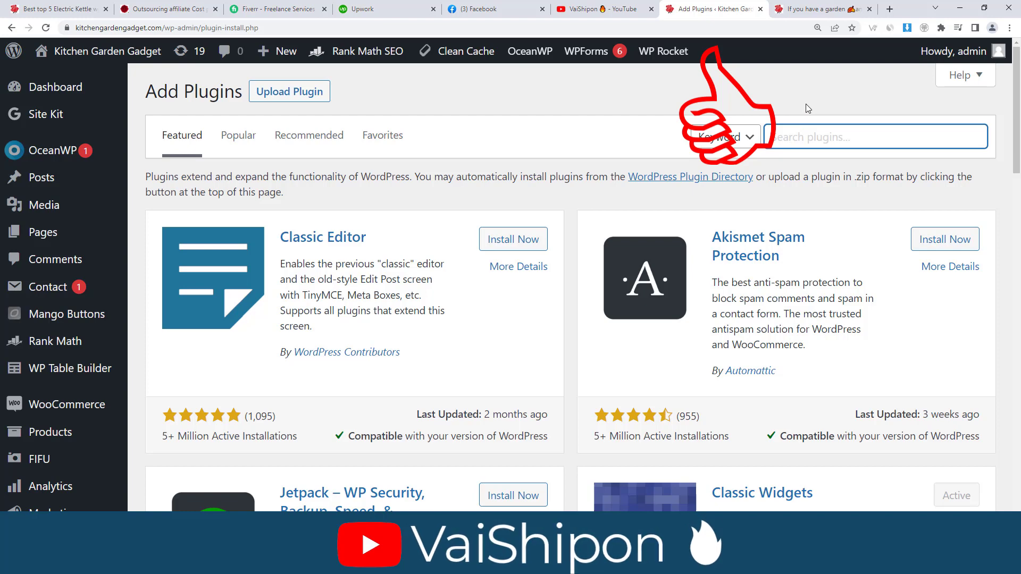
Search the WordPress plugin directory for generateblocks and examine the GenerateBlocks entry among the results
{"action": "type", "text": "gene"}
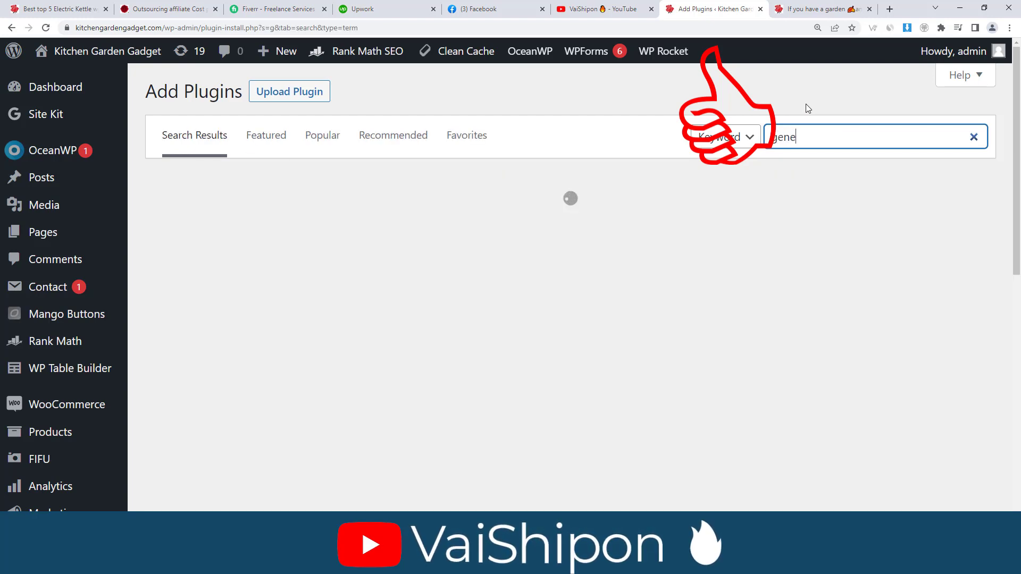
{"action": "type", "text": "ratt"}
{"action": "key", "text": "BackSpace"}
{"action": "type", "text": "eblocks"}
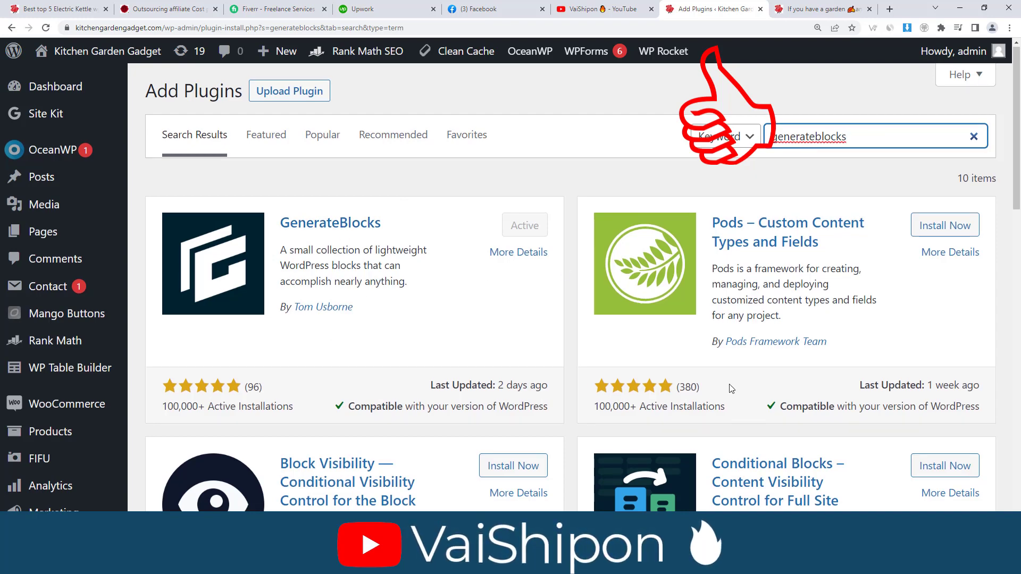
{"action": "scroll", "coordinate": [707, 375], "scroll_direction": "down", "scroll_amount": 4}
{"action": "scroll", "coordinate": [708, 375], "scroll_direction": "up", "scroll_amount": 4}
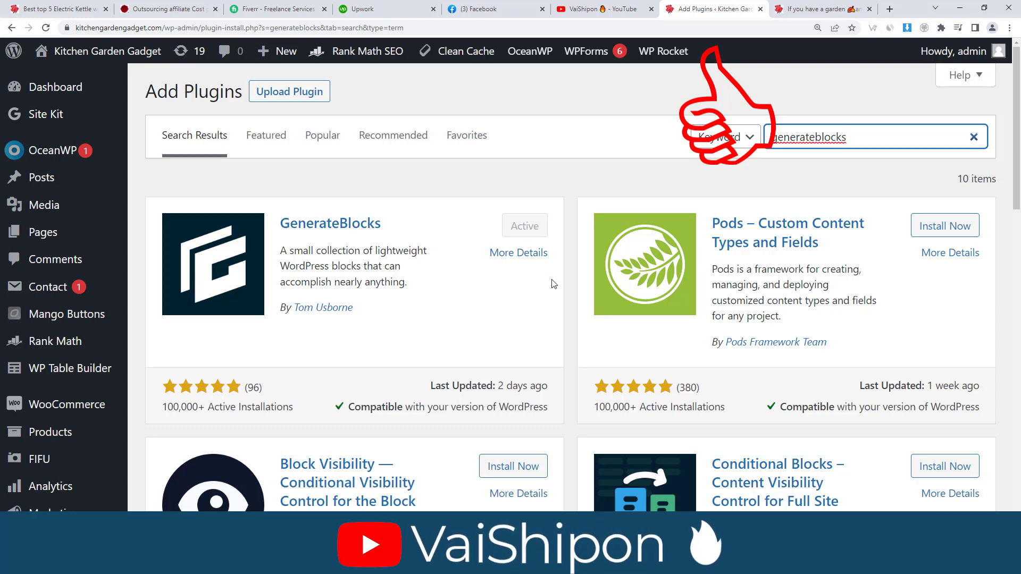
{"action": "scroll", "coordinate": [431, 309], "scroll_direction": "down", "scroll_amount": 3}
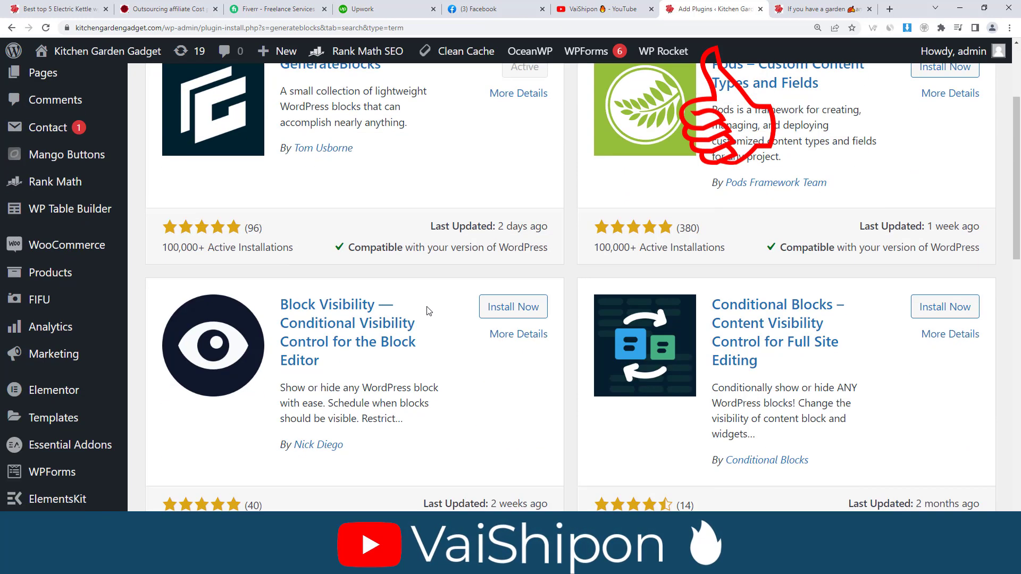
{"action": "scroll", "coordinate": [429, 312], "scroll_direction": "up", "scroll_amount": 3}
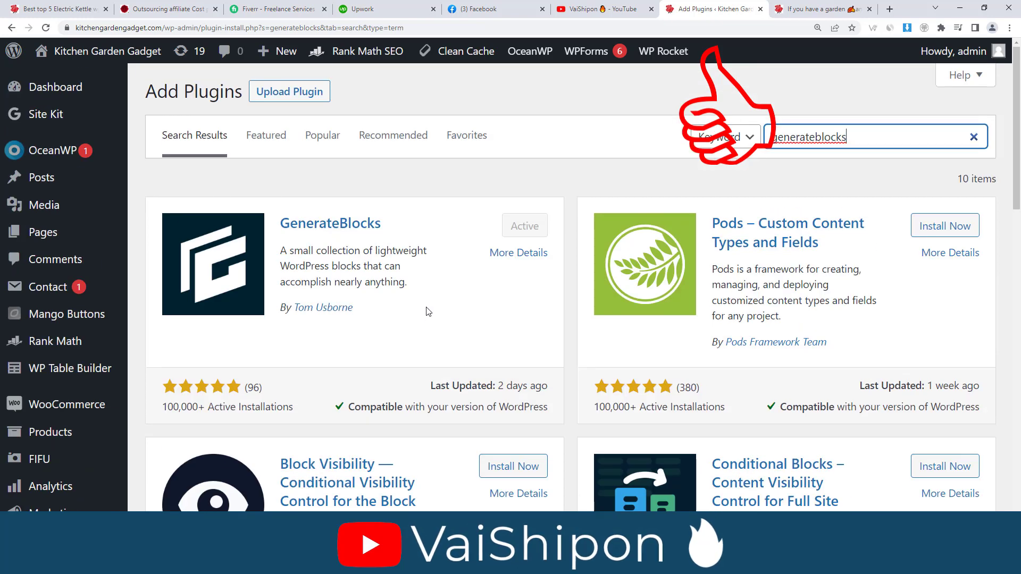
Create a new post titled Generate Blocks 7 and save it as a draft
{"action": "left_click", "coordinate": [33, 181]}
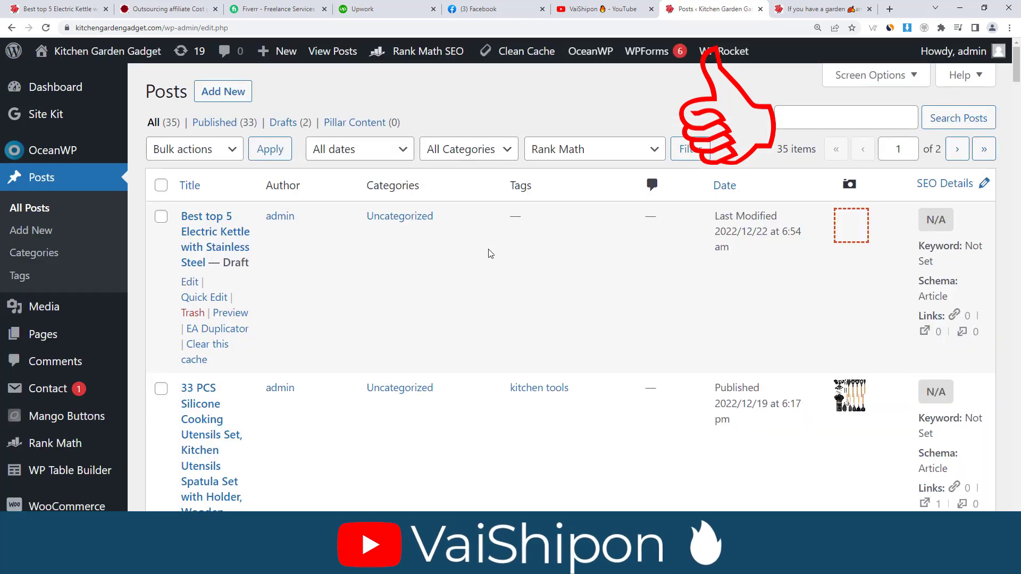
{"action": "left_click", "coordinate": [223, 91]}
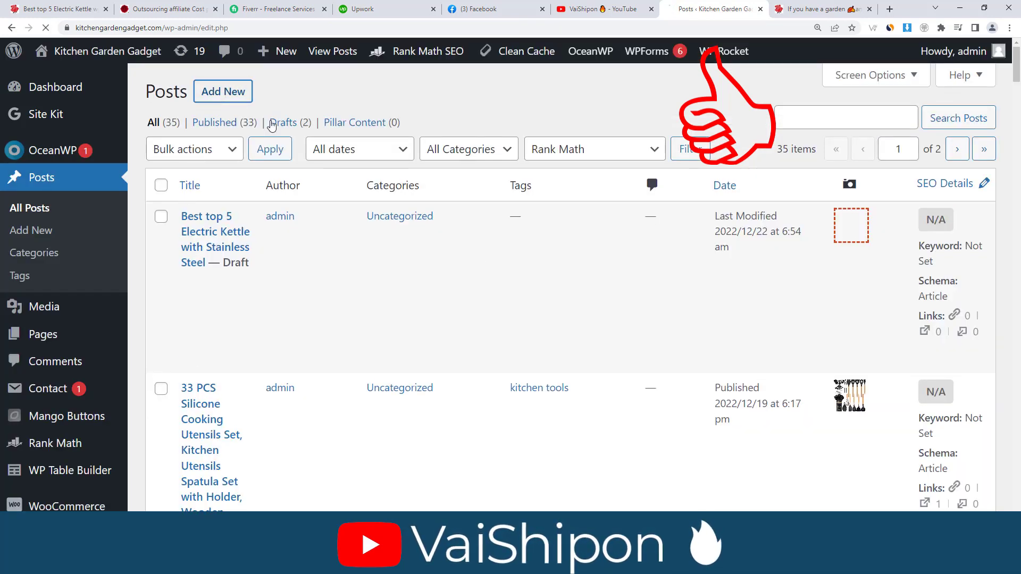
{"action": "left_click", "coordinate": [161, 170]}
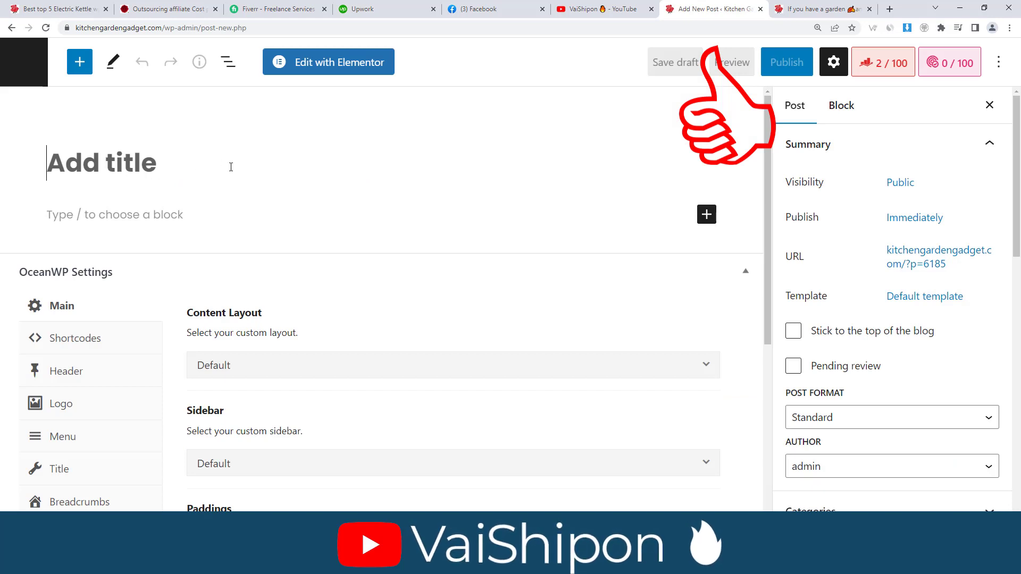
{"action": "type", "text": "Generate Block"}
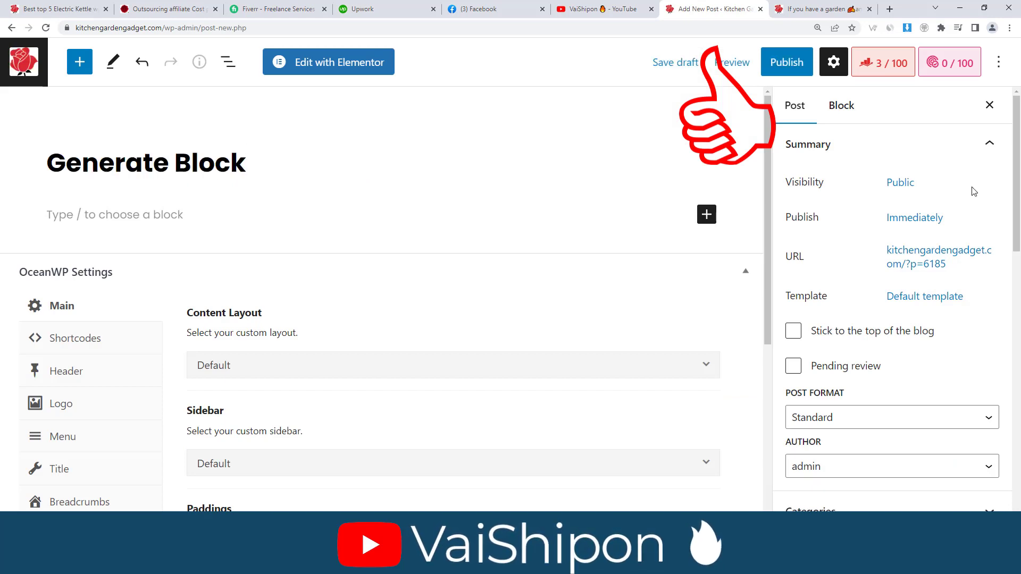
{"action": "type", "text": "s 7"}
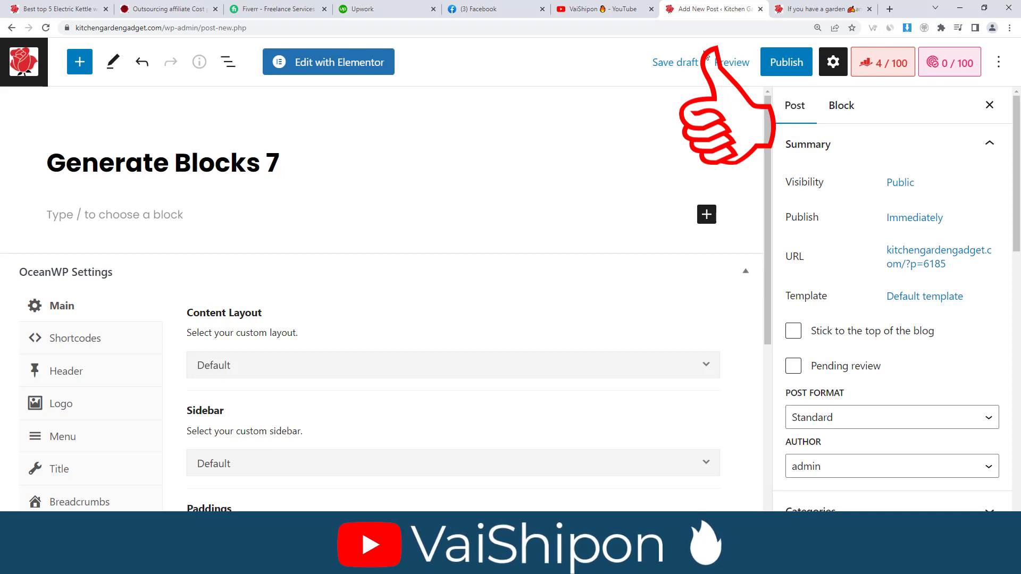
{"action": "left_click", "coordinate": [674, 65]}
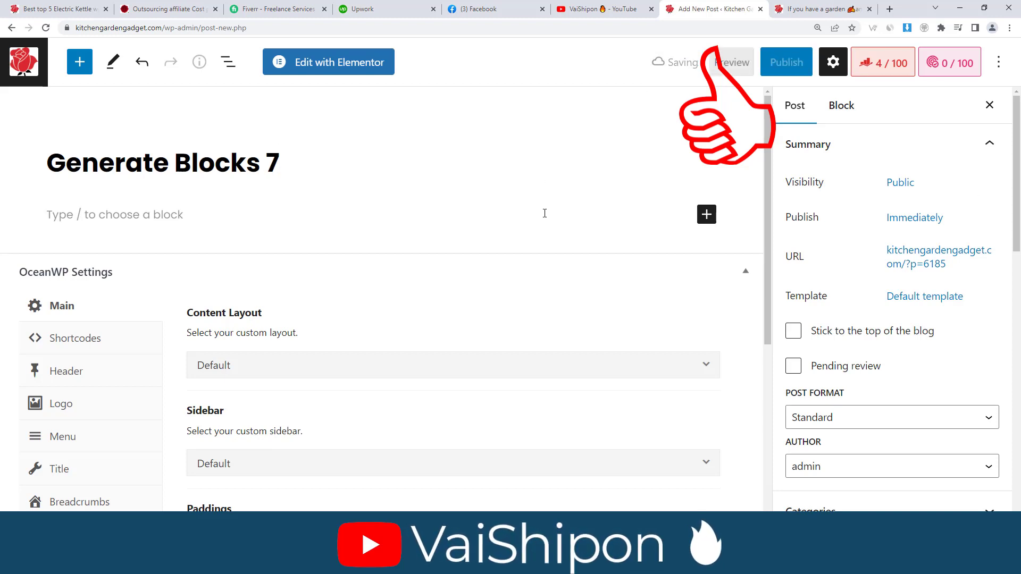
Insert a GenerateBlocks Container block into the post body, finding it with the search term gen
{"action": "left_click", "coordinate": [707, 216]}
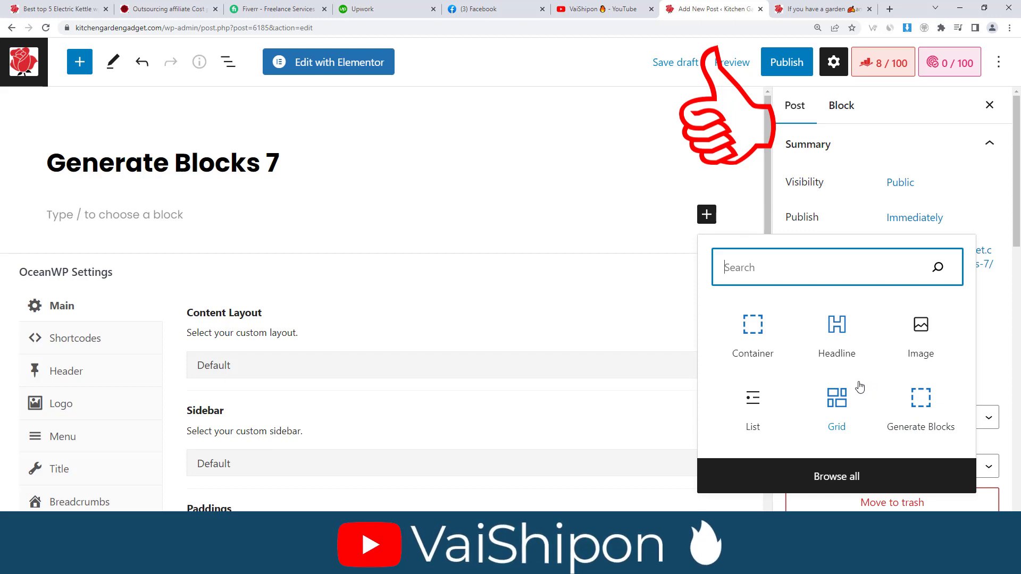
{"action": "type", "text": "gen"}
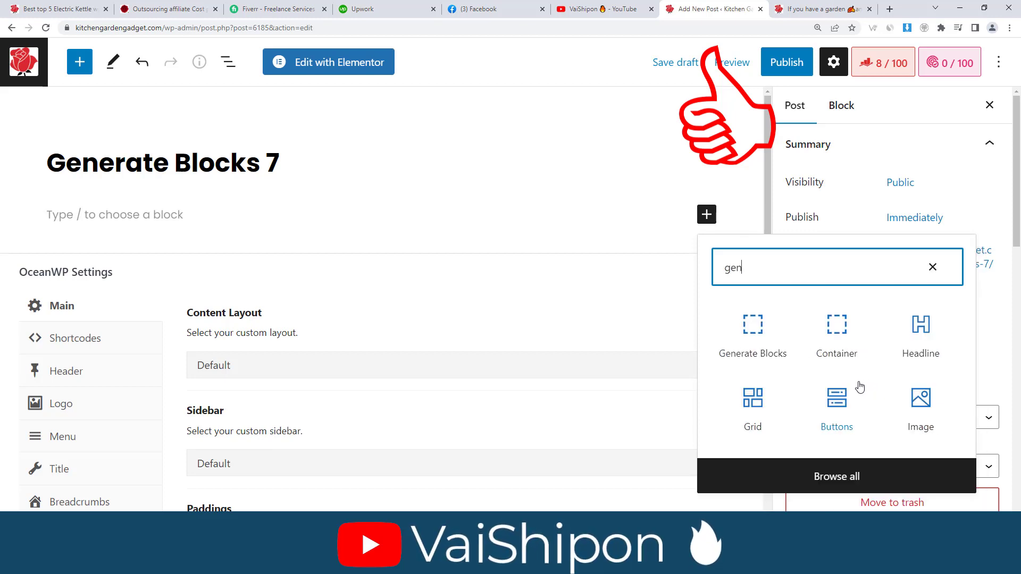
{"action": "left_click", "coordinate": [838, 335]}
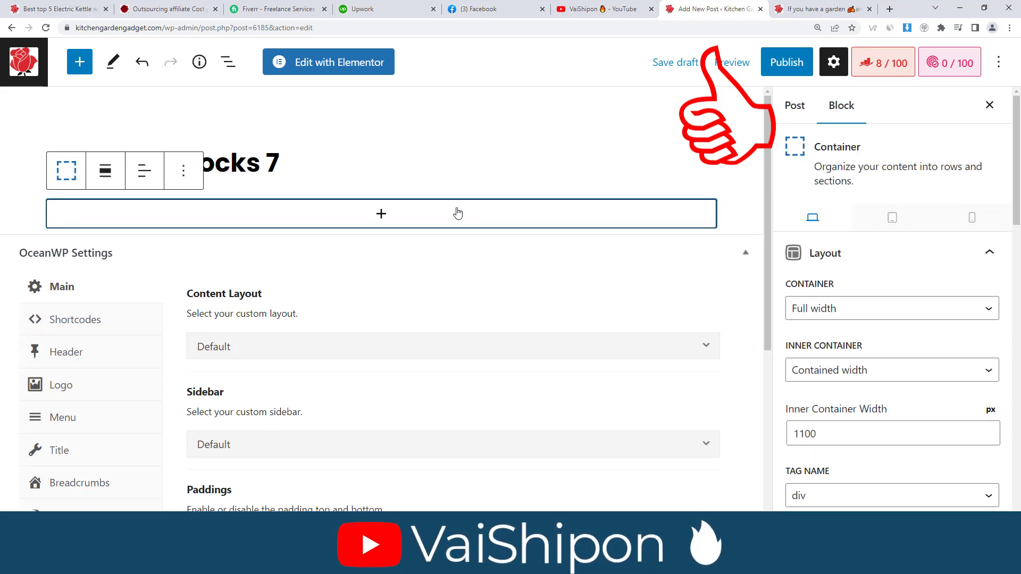
Set the container's padding to 20 px at the top and 40 px for right, bottom and left
{"action": "scroll", "coordinate": [851, 299], "scroll_direction": "down", "scroll_amount": 7}
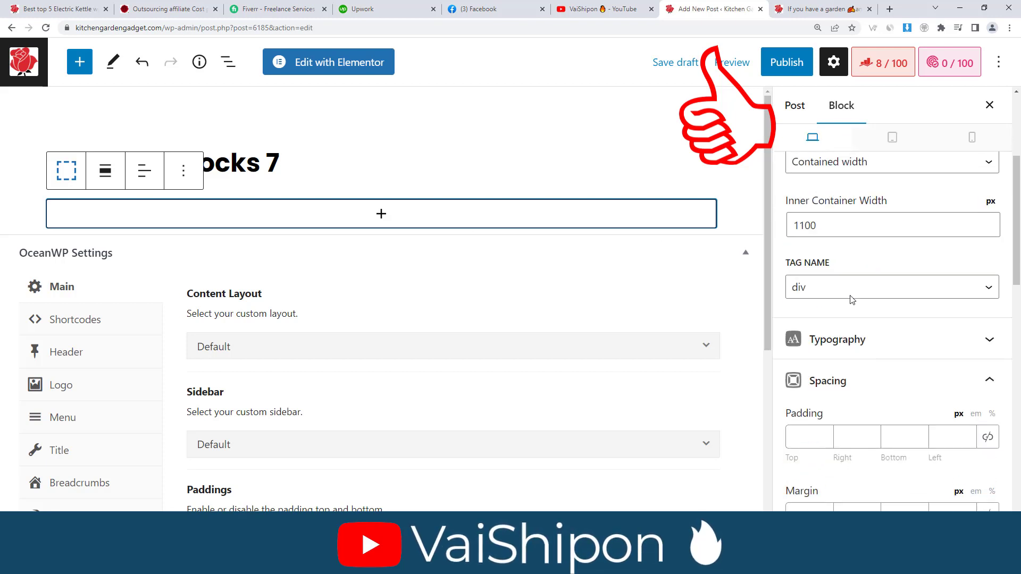
{"action": "left_click", "coordinate": [807, 271]}
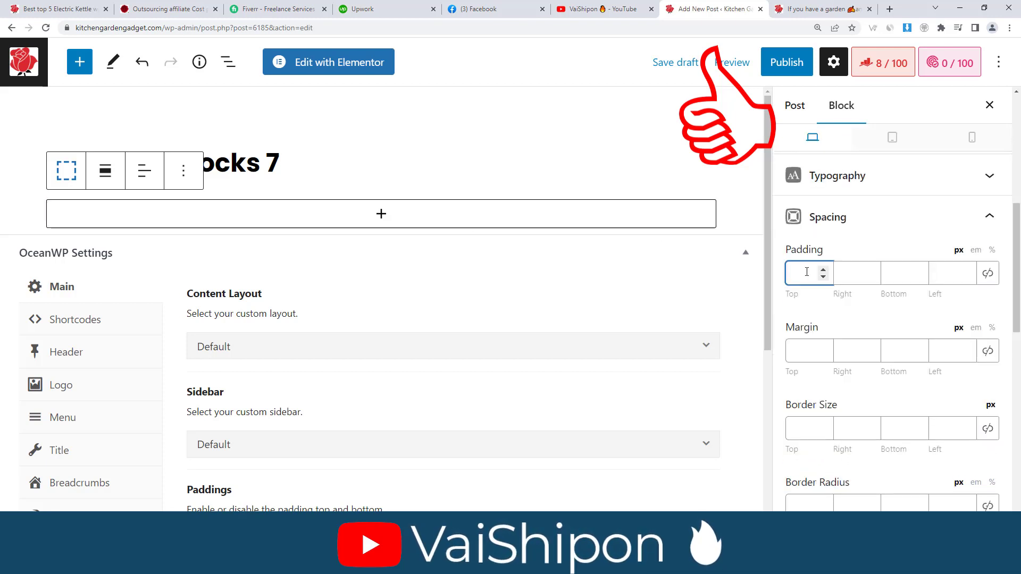
{"action": "type", "text": "20"}
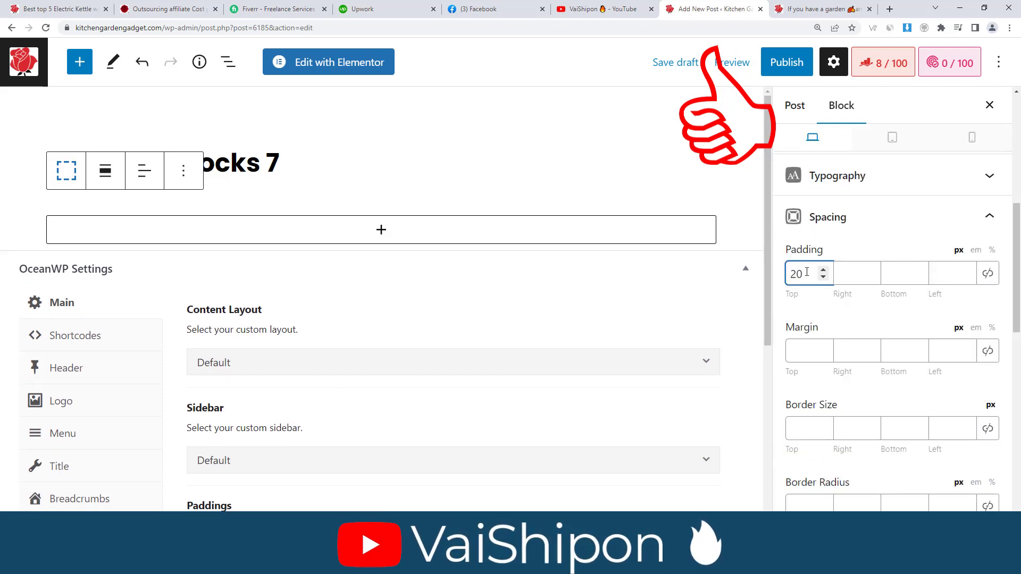
{"action": "left_click", "coordinate": [987, 274]}
{"action": "double_click", "coordinate": [856, 273]}
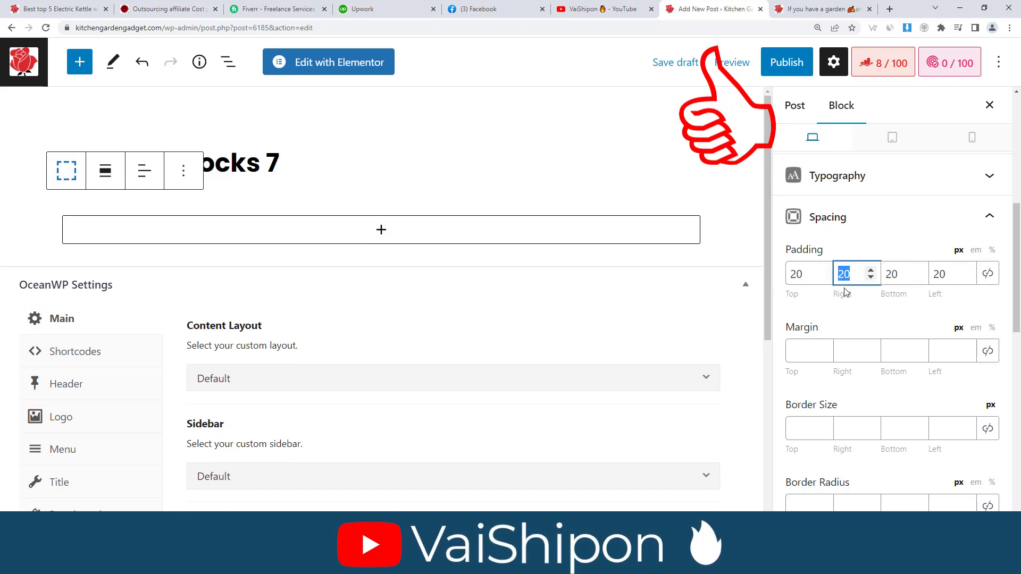
{"action": "type", "text": "40"}
{"action": "key", "text": "Tab"}
{"action": "type", "text": "40"}
{"action": "key", "text": "Tab"}
{"action": "type", "text": "40"}
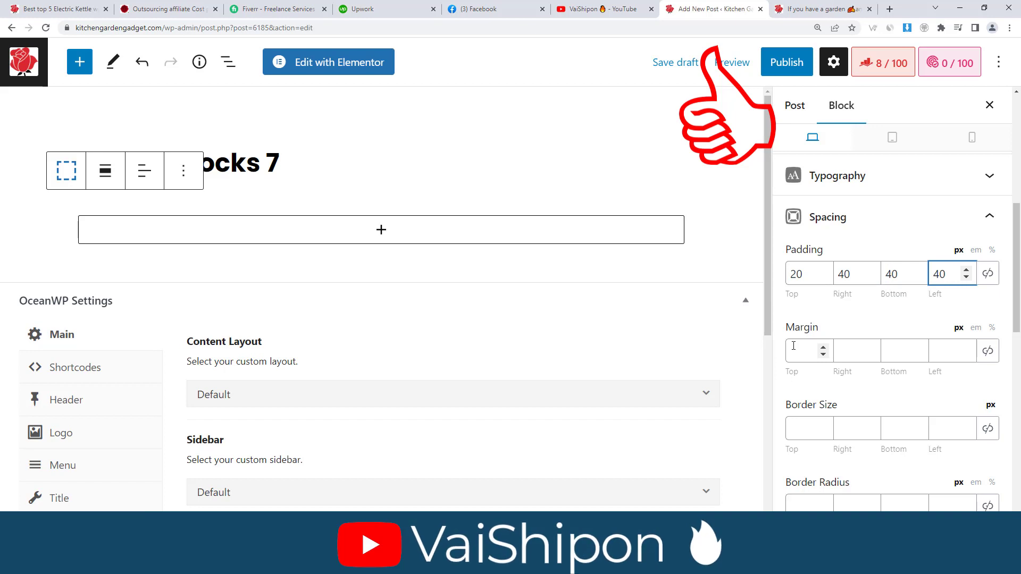
Set the container's margin to 5 px and link the sides so all four use it
{"action": "left_click", "coordinate": [793, 346]}
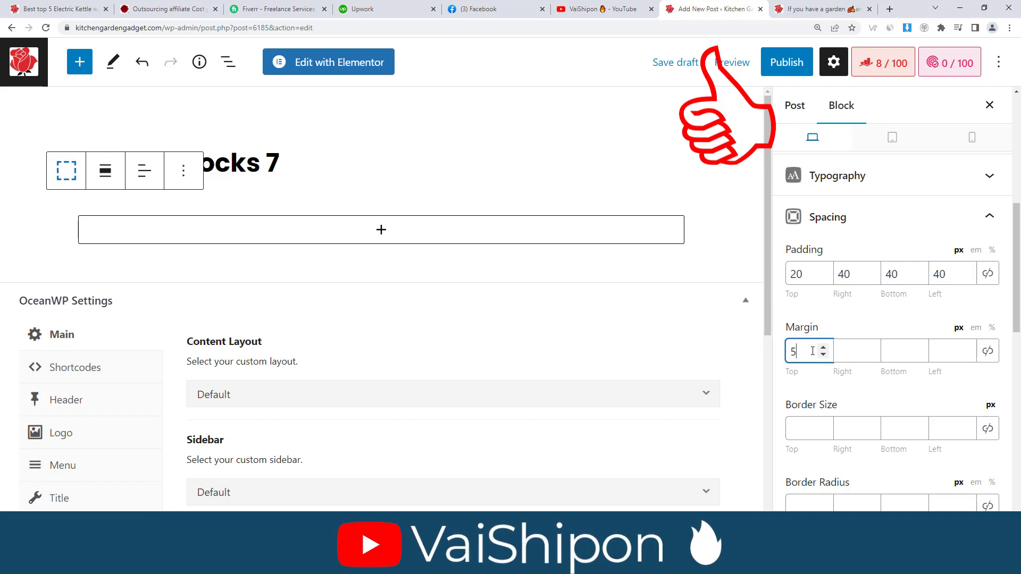
{"action": "left_click", "coordinate": [986, 352]}
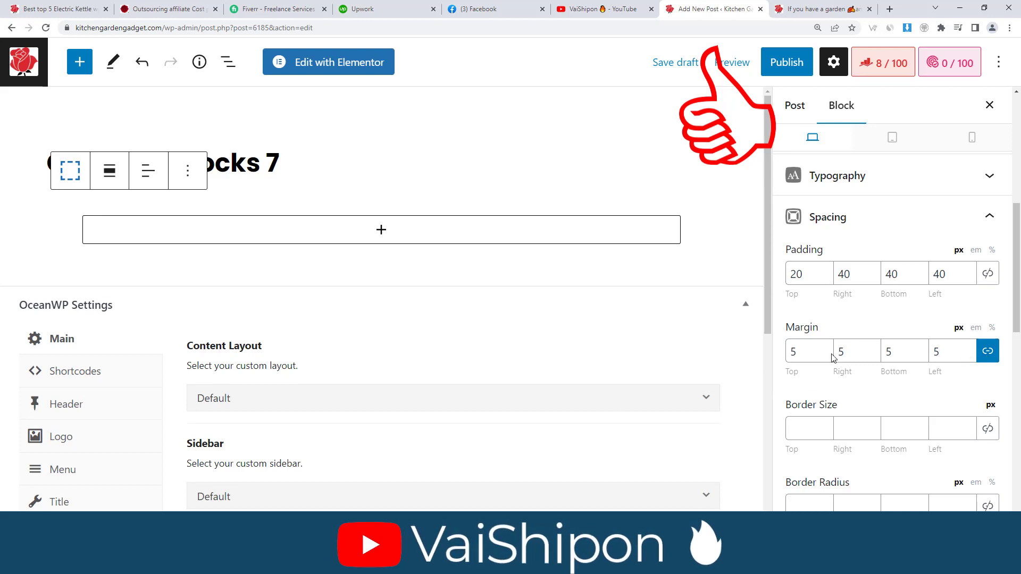
Set the outer container's border color with a preset swatch, trying light green #7bdcb5
{"action": "left_click", "coordinate": [721, 269]}
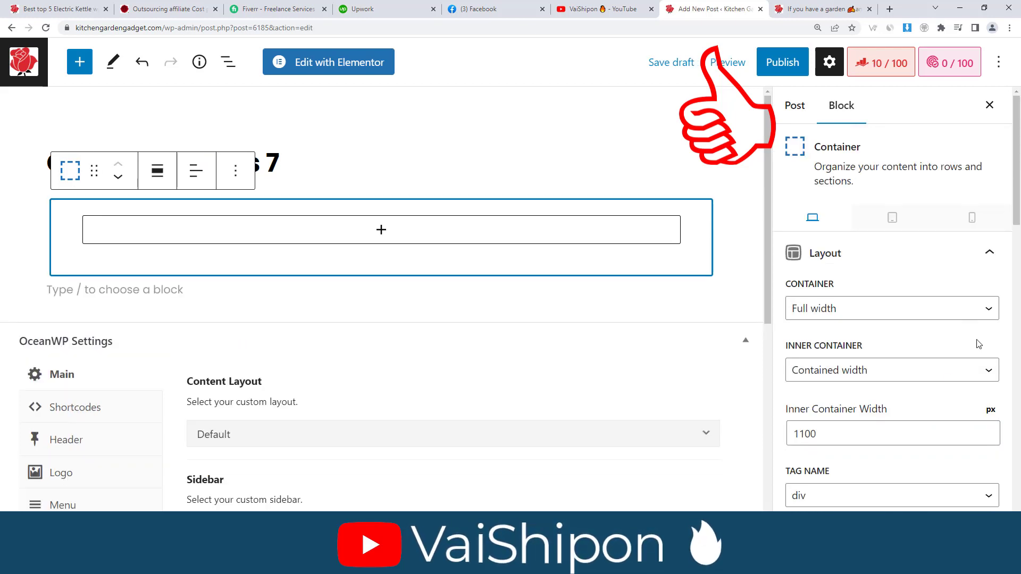
{"action": "scroll", "coordinate": [979, 344], "scroll_direction": "down", "scroll_amount": 15}
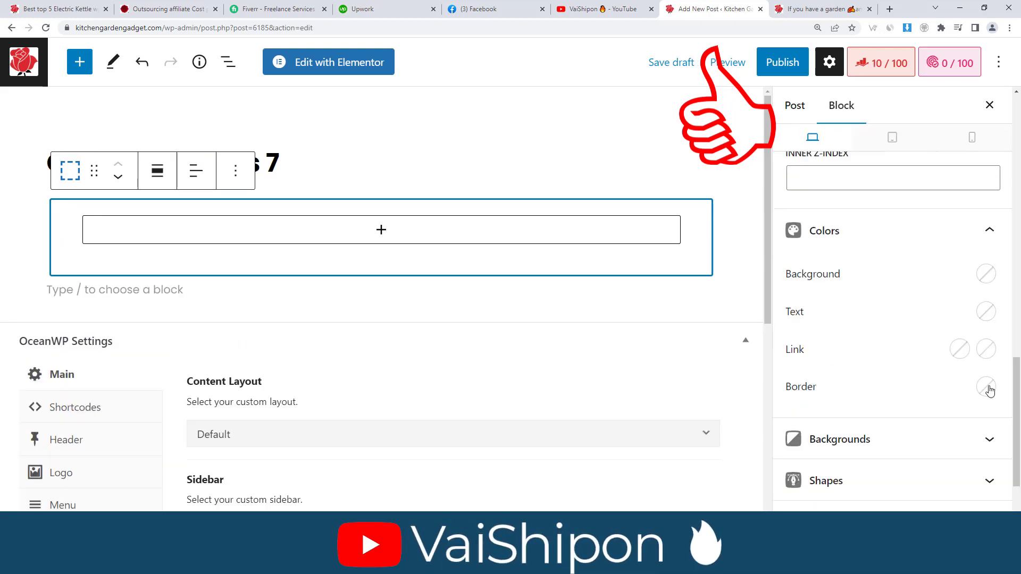
{"action": "left_click", "coordinate": [988, 388]}
{"action": "left_click", "coordinate": [972, 314]}
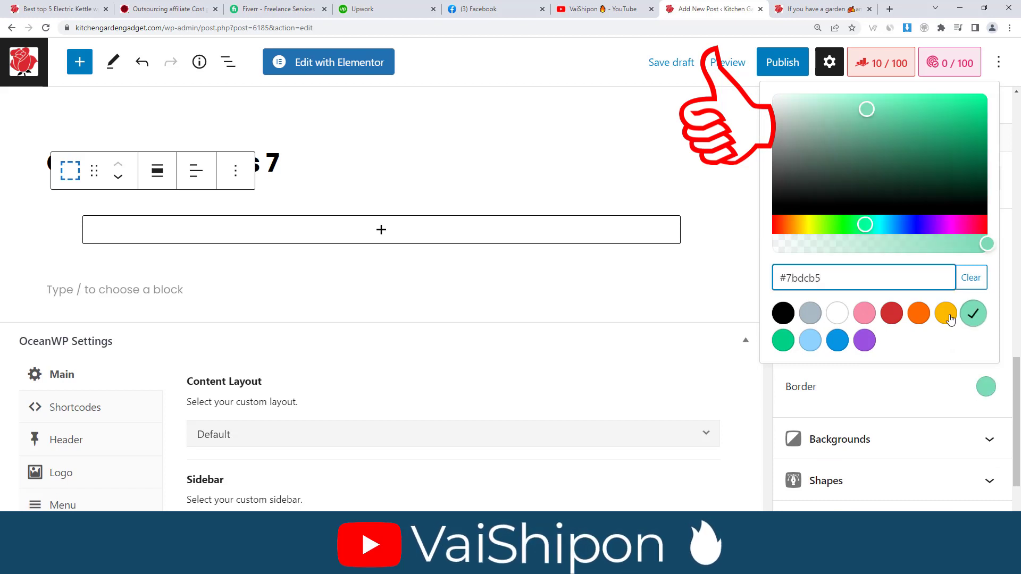
Set the container's border size to 4 px on all four linked sides, after trying 2 and 3 px
{"action": "scroll", "coordinate": [950, 319], "scroll_direction": "up", "scroll_amount": 10}
{"action": "left_click", "coordinate": [806, 322]}
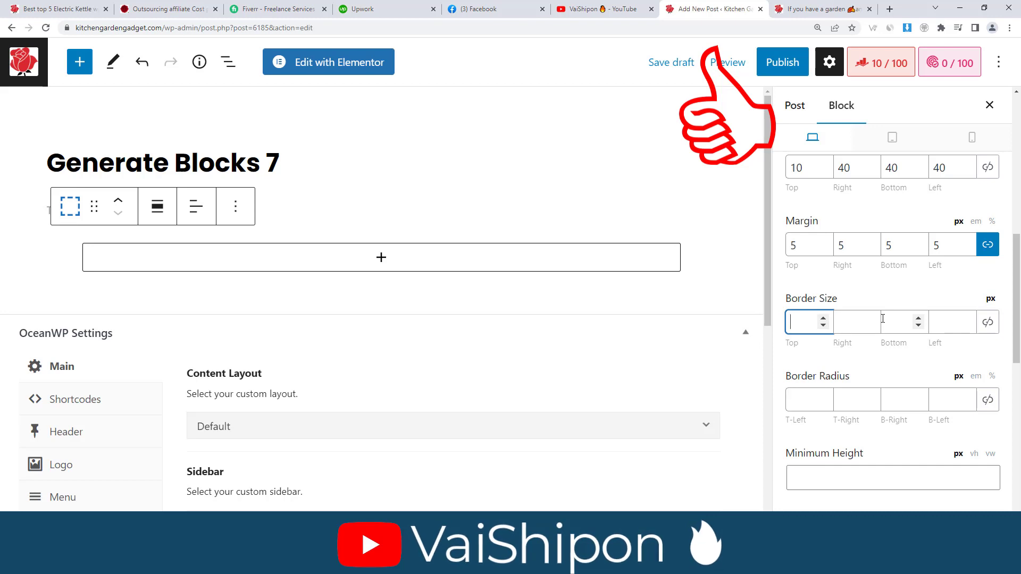
{"action": "type", "text": "2"}
{"action": "left_click", "coordinate": [988, 322]}
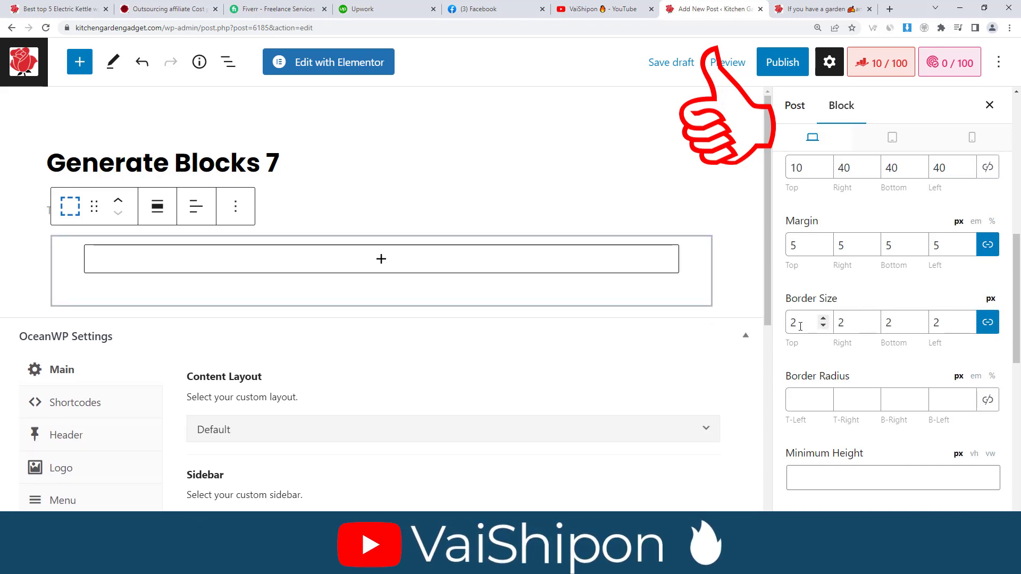
{"action": "left_click_drag", "start_coordinate": [819, 324], "coordinate": [780, 326]}
{"action": "type", "text": "3"}
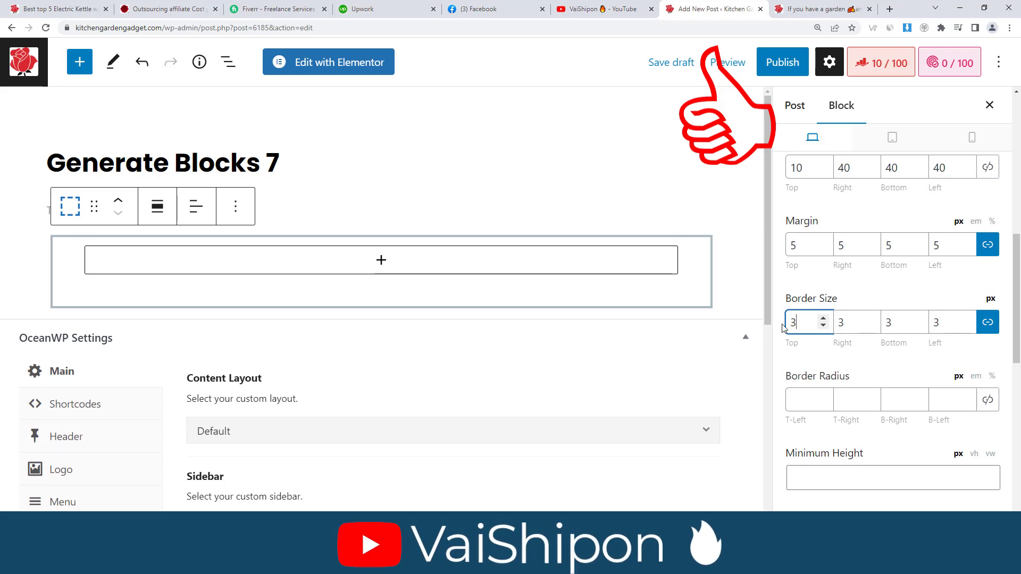
{"action": "key", "text": "BackSpace"}
{"action": "type", "text": "4"}
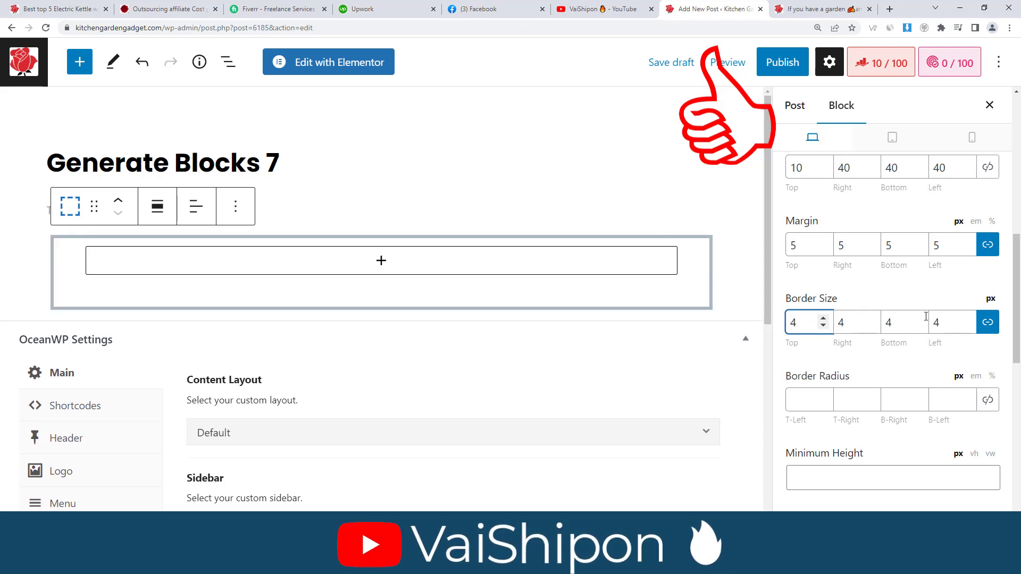
Set the container's top padding to 20 px and save the draft
{"action": "double_click", "coordinate": [797, 168]}
{"action": "type", "text": "20"}
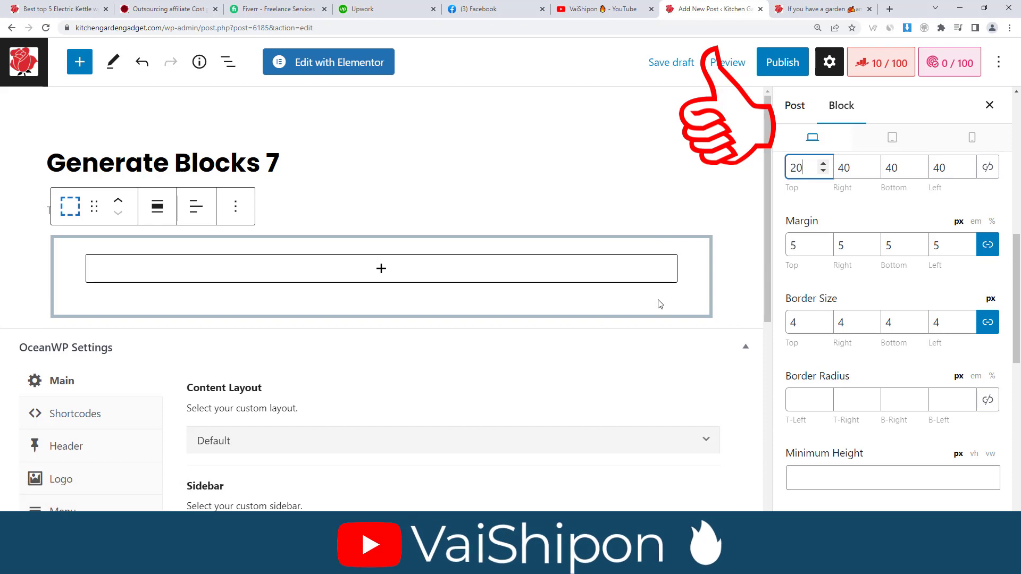
{"action": "left_click", "coordinate": [660, 63]}
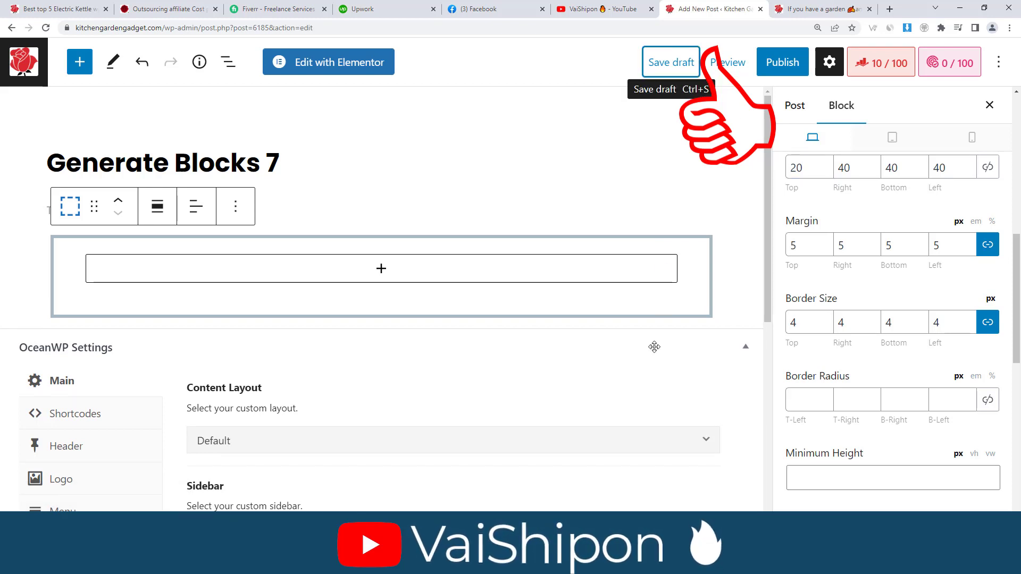
Insert a Grid block with a single full-width container inside the bordered container
{"action": "left_click", "coordinate": [397, 277]}
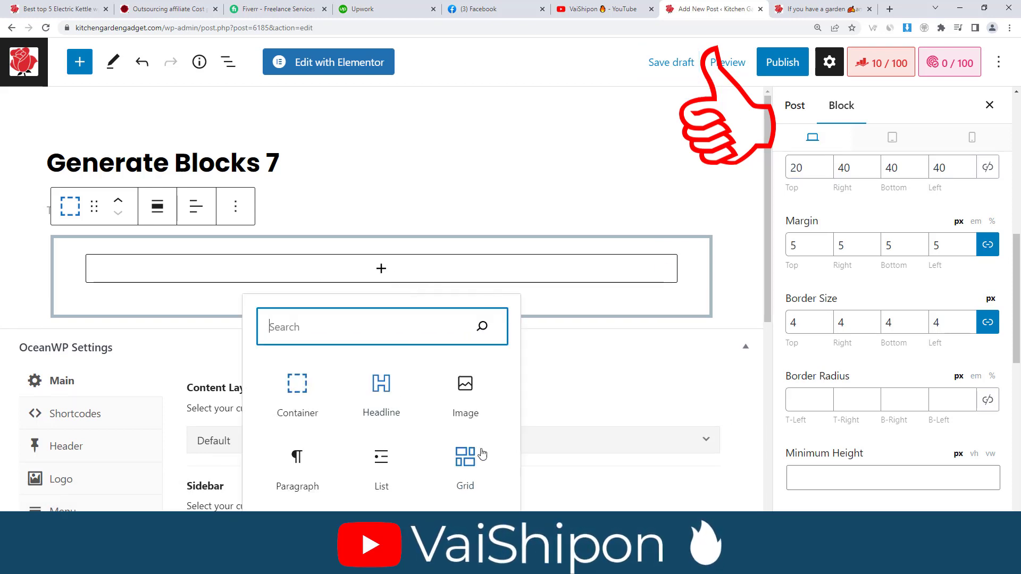
{"action": "left_click", "coordinate": [465, 460]}
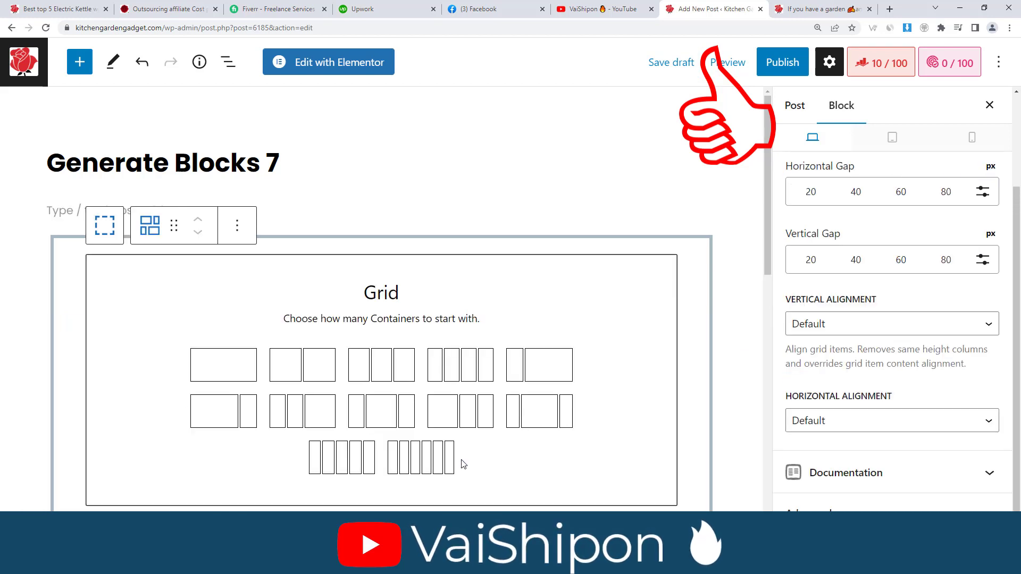
{"action": "left_click", "coordinate": [246, 376]}
{"action": "left_click", "coordinate": [455, 282]}
{"action": "left_click", "coordinate": [522, 277]}
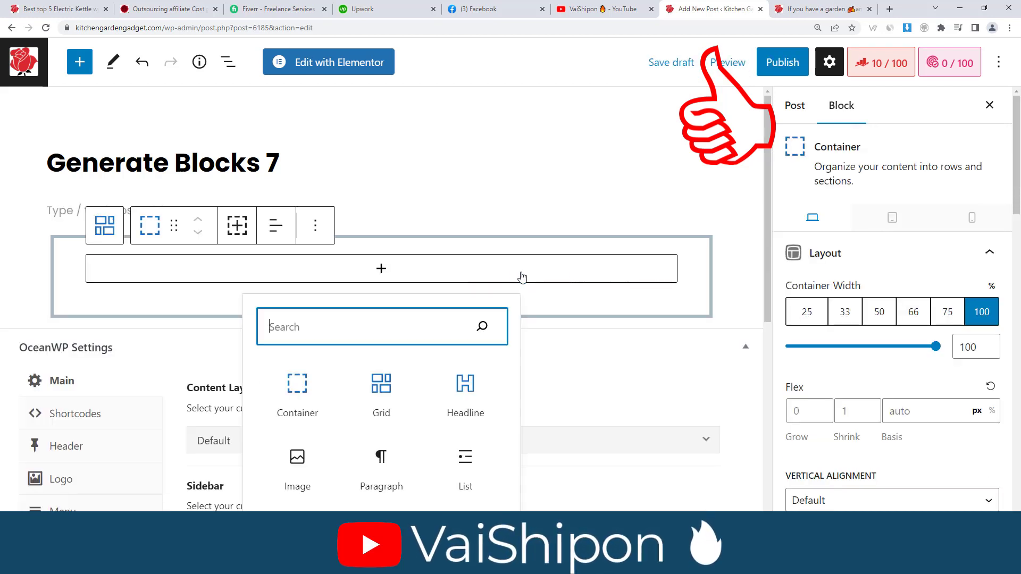
{"action": "left_click", "coordinate": [630, 269]}
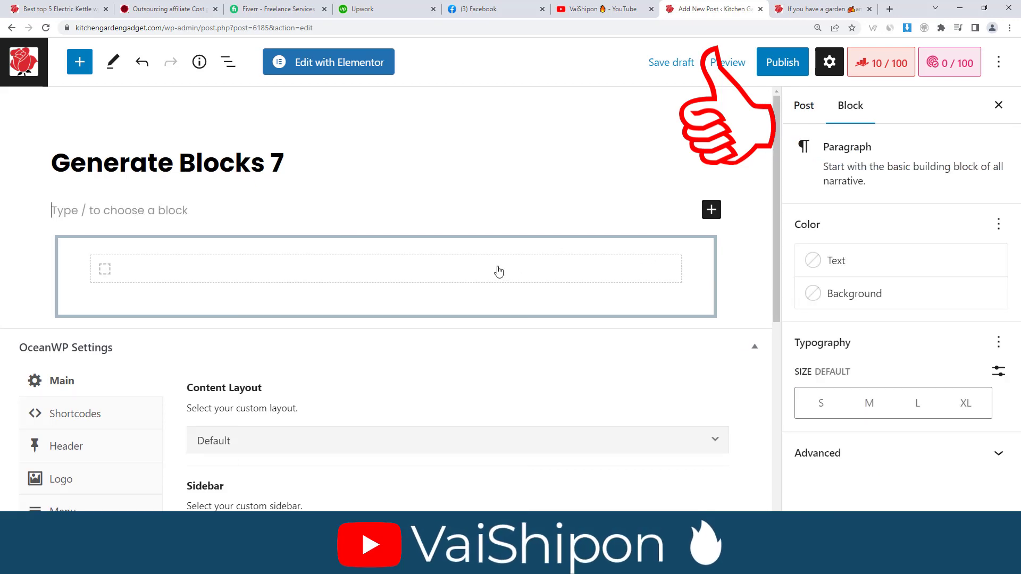
Add a grid of two equal columns below the full-width one inside the bordered container, and collapse the OceanWP Settings section
{"action": "left_click", "coordinate": [158, 276]}
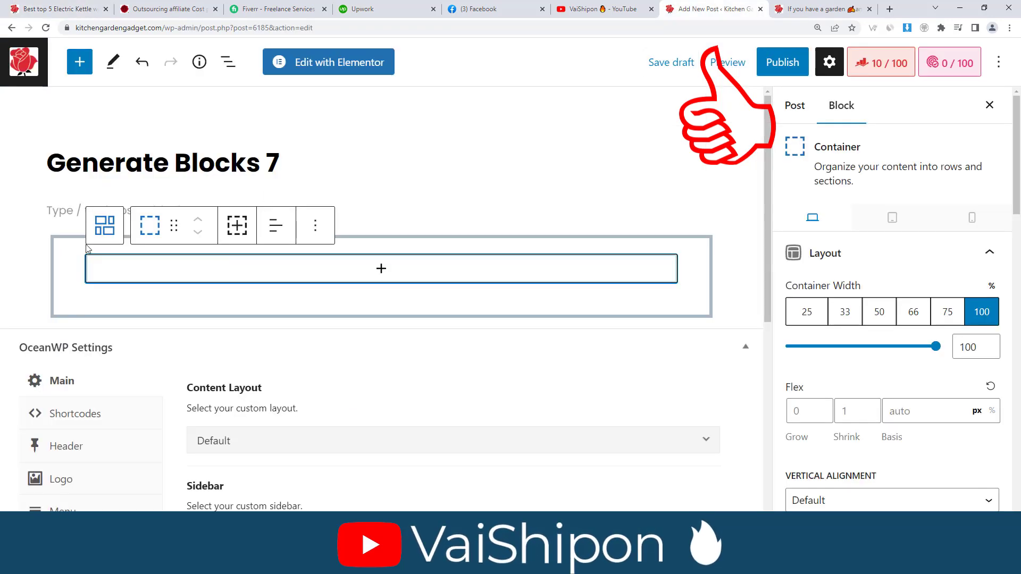
{"action": "left_click", "coordinate": [381, 268]}
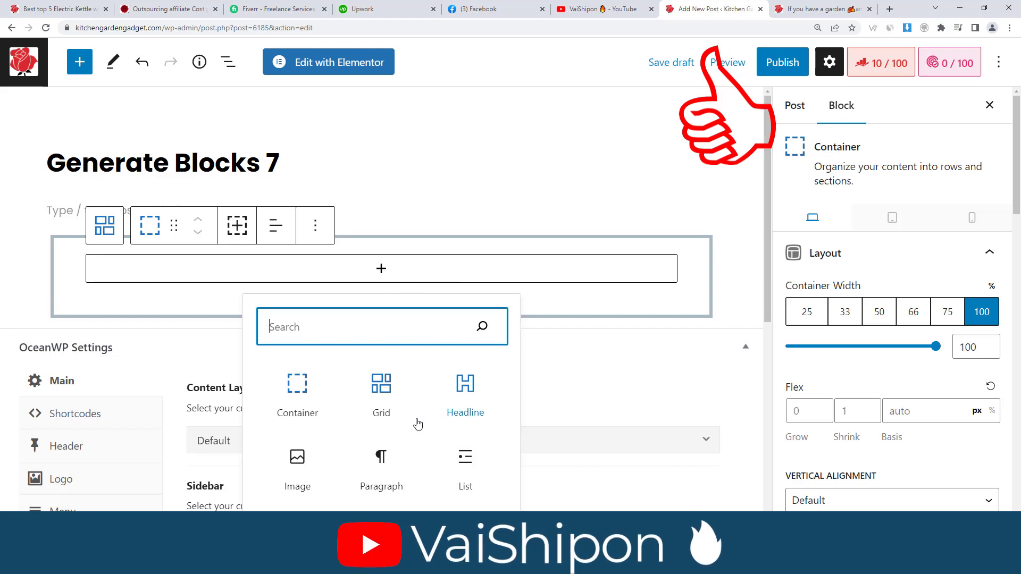
{"action": "left_click", "coordinate": [381, 408]}
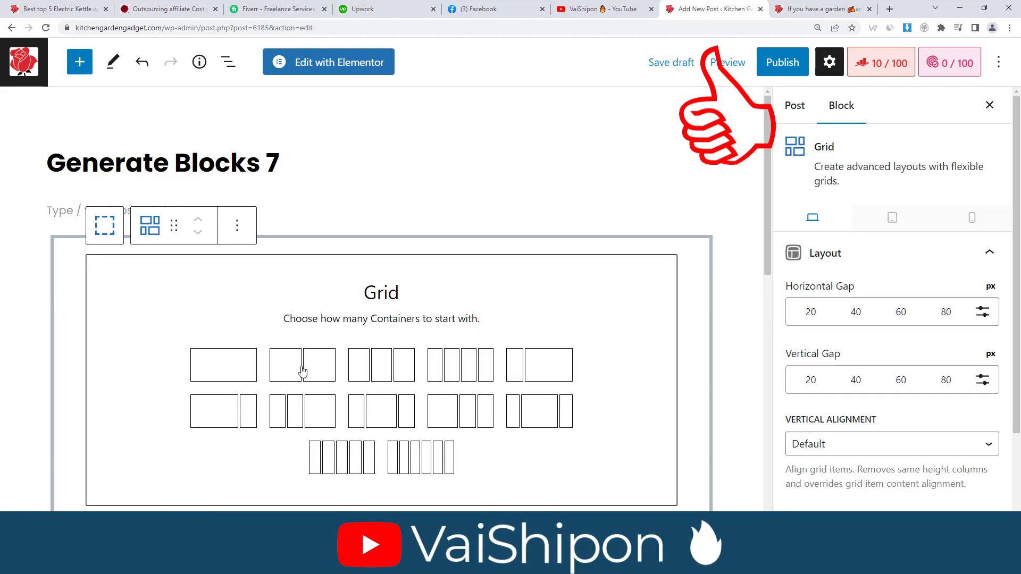
{"action": "left_click", "coordinate": [302, 370]}
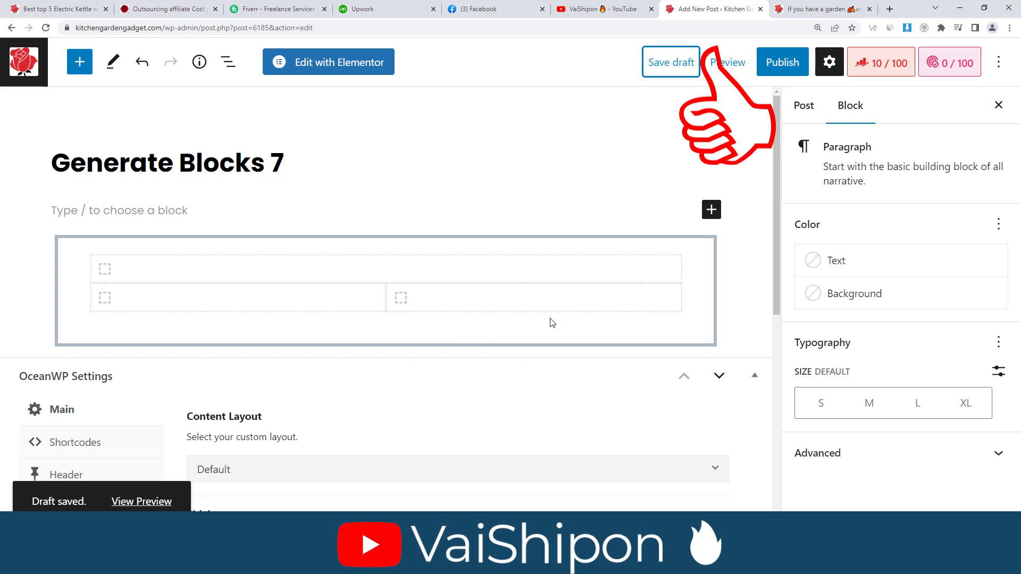
{"action": "left_click", "coordinate": [425, 360]}
Check the finished product box in the preview tab, and add a Headline block reading Bestseller to the post's full-width grid cell
{"action": "left_click", "coordinate": [53, 9]}
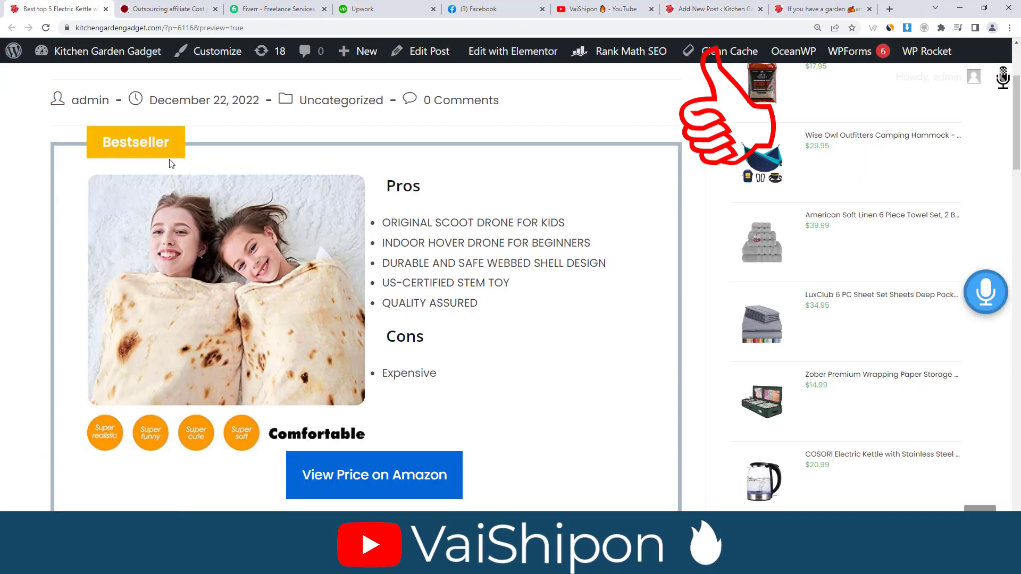
{"action": "left_click", "coordinate": [703, 9]}
{"action": "left_click", "coordinate": [392, 269]}
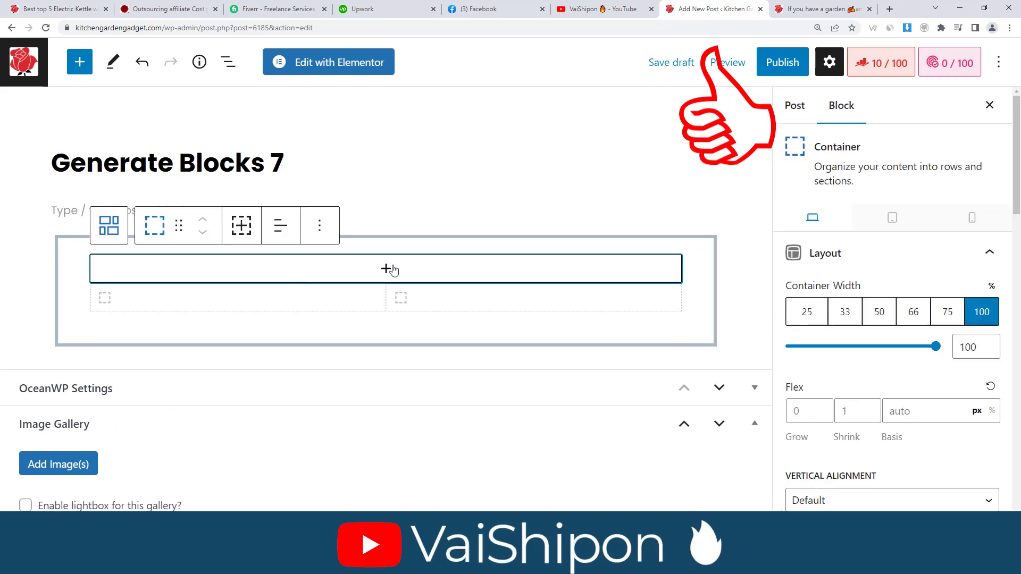
{"action": "left_click", "coordinate": [392, 269]}
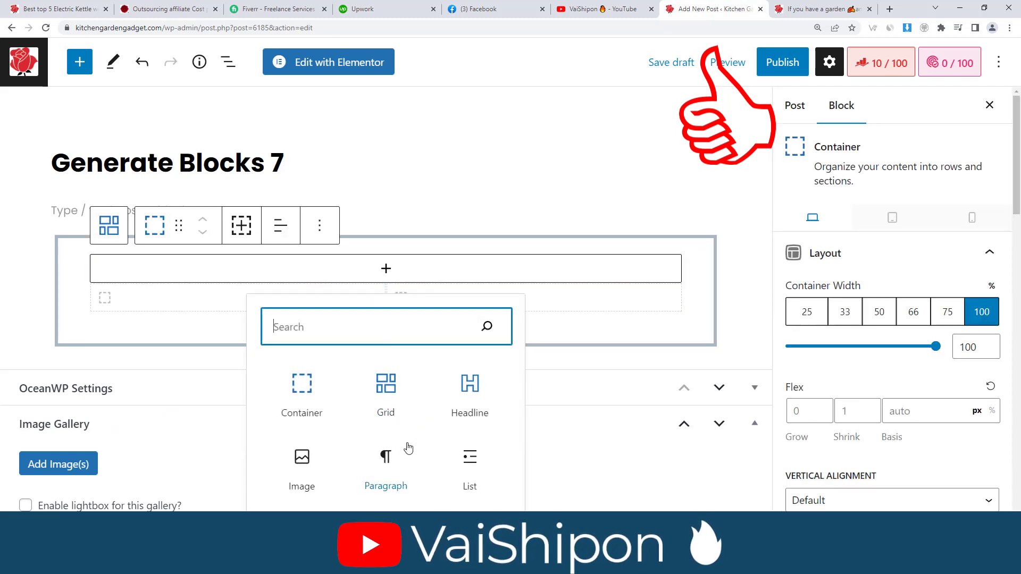
{"action": "left_click", "coordinate": [471, 392]}
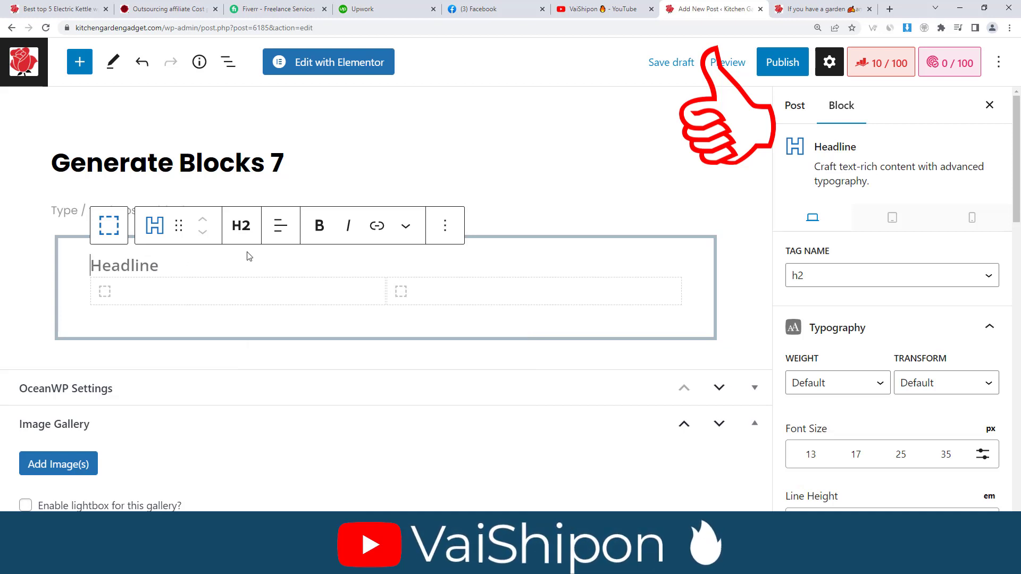
{"action": "type", "text": "Bestseller"}
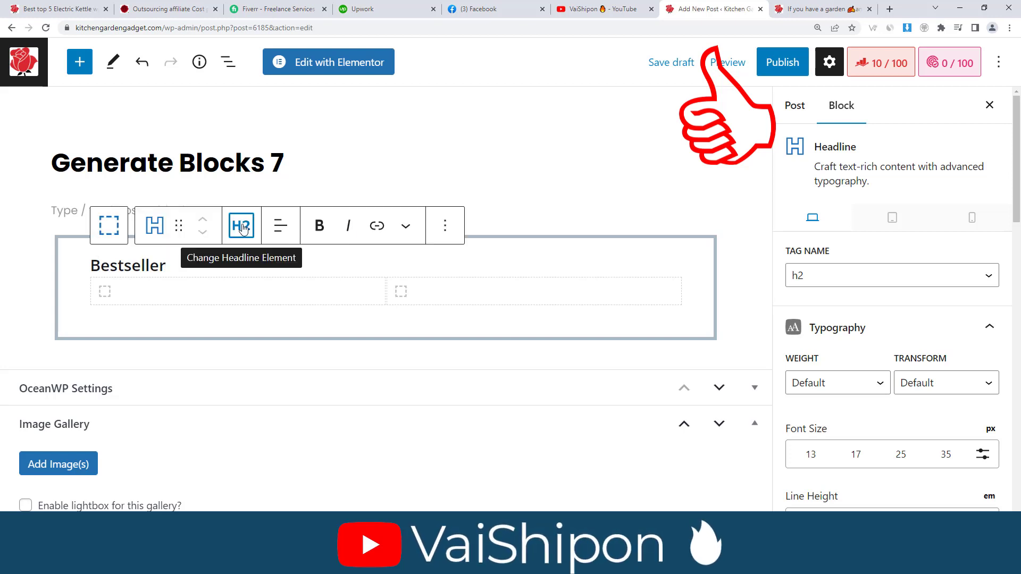
Change the Bestseller headline's element to Paragraph and set its font size to 17 px
{"action": "left_click", "coordinate": [244, 228]}
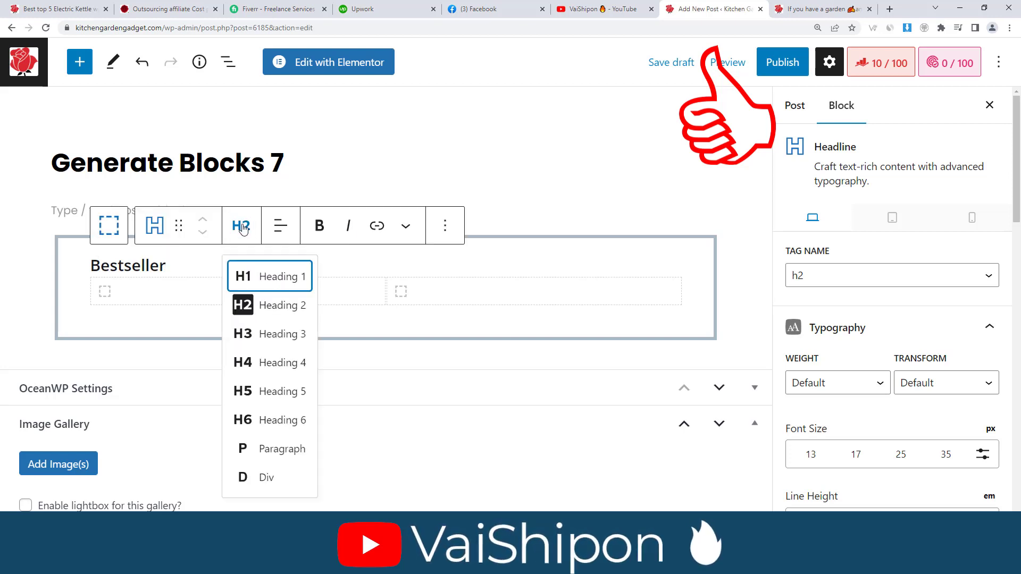
{"action": "left_click", "coordinate": [268, 449]}
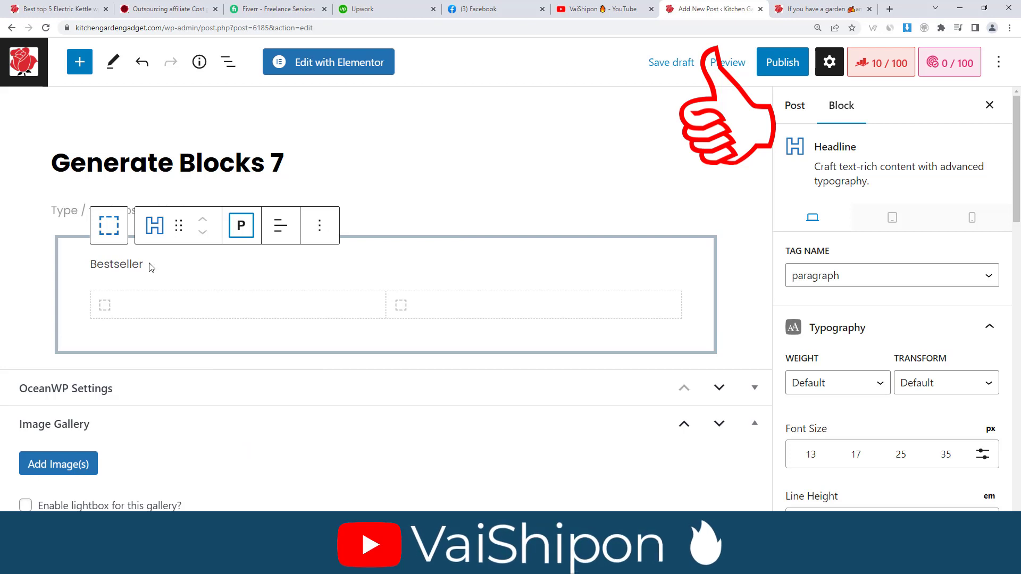
{"action": "scroll", "coordinate": [896, 358], "scroll_direction": "down", "scroll_amount": 3}
{"action": "scroll", "coordinate": [880, 360], "scroll_direction": "up", "scroll_amount": 1}
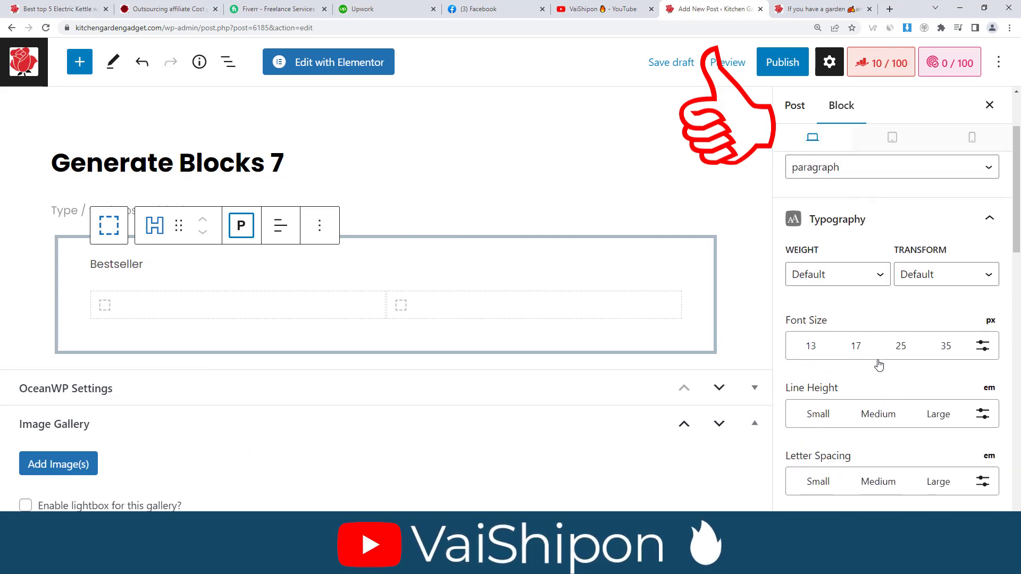
{"action": "left_click", "coordinate": [857, 350]}
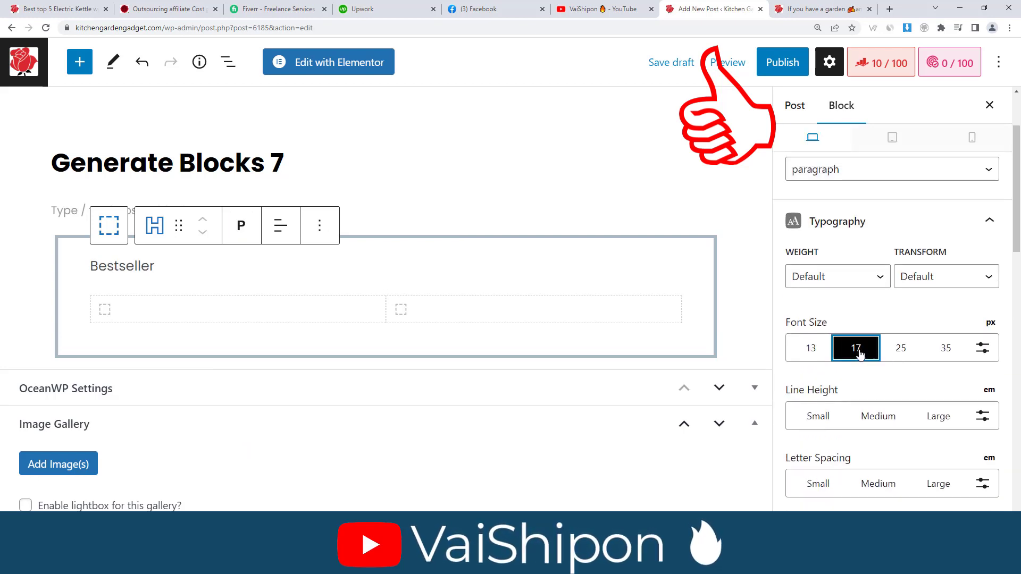
Set the Bestseller headline's font weight to 600
{"action": "scroll", "coordinate": [875, 392], "scroll_direction": "down", "scroll_amount": 2}
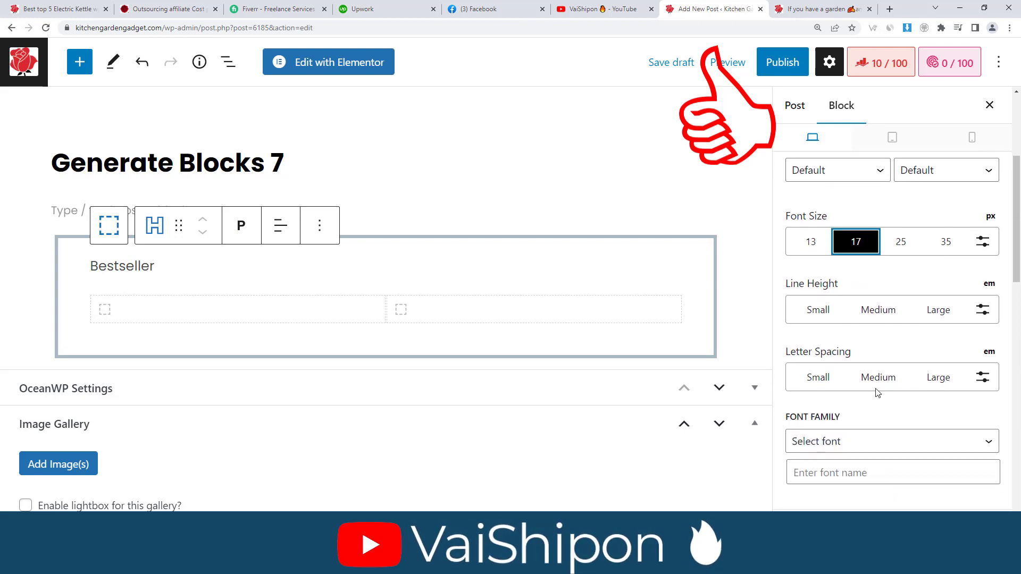
{"action": "scroll", "coordinate": [878, 341], "scroll_direction": "up", "scroll_amount": 2}
{"action": "left_click", "coordinate": [879, 281]}
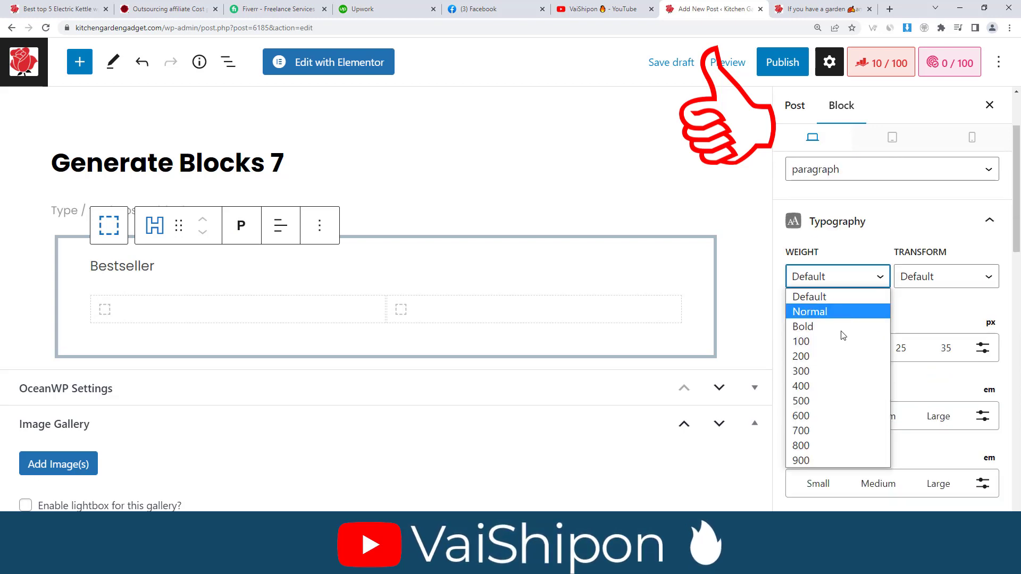
{"action": "left_click", "coordinate": [807, 416]}
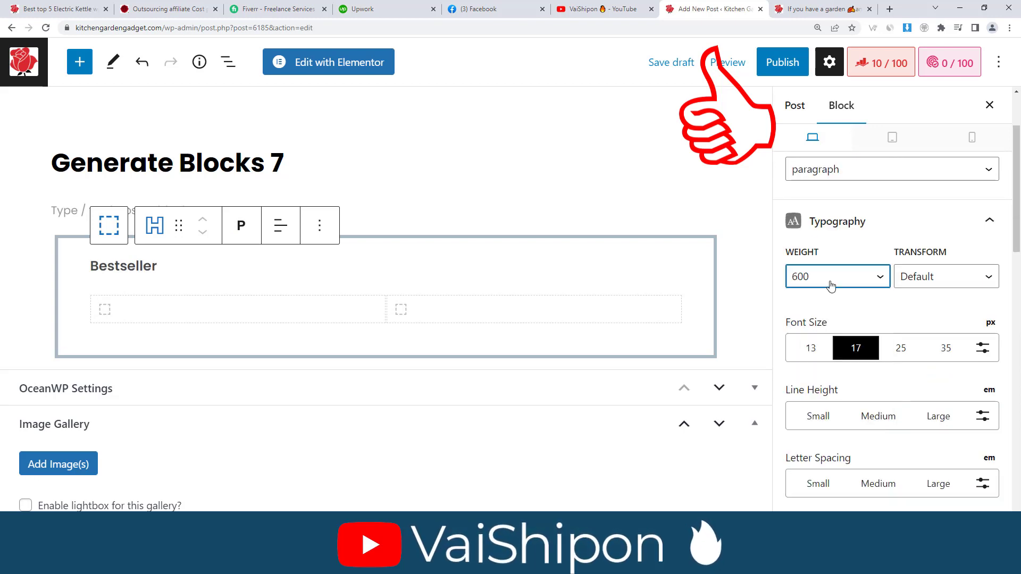
Set the Bestseller headline's background color to the yellow-orange preset #fcb900
{"action": "scroll", "coordinate": [886, 421], "scroll_direction": "down", "scroll_amount": 5}
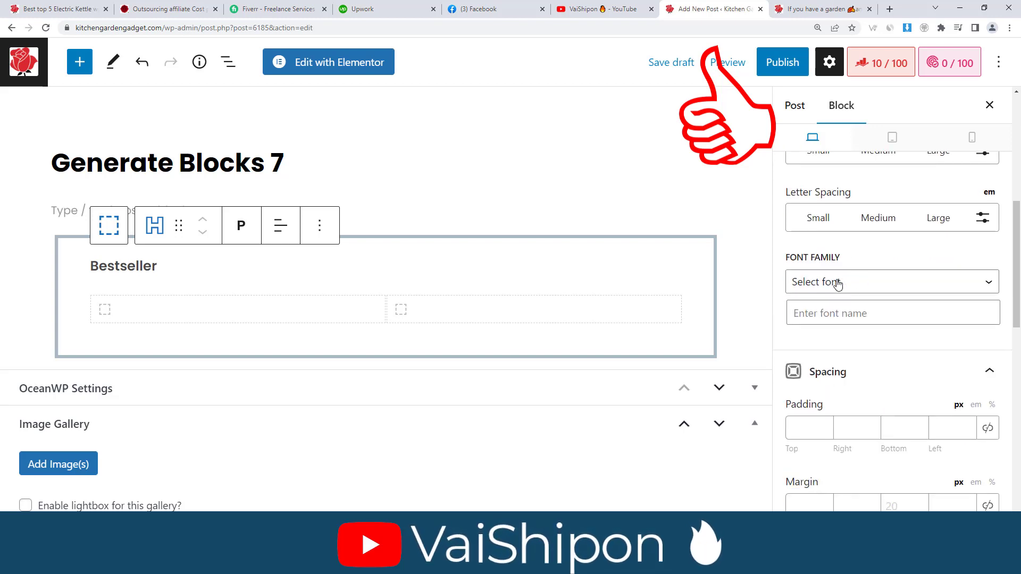
{"action": "scroll", "coordinate": [926, 365], "scroll_direction": "down", "scroll_amount": 6}
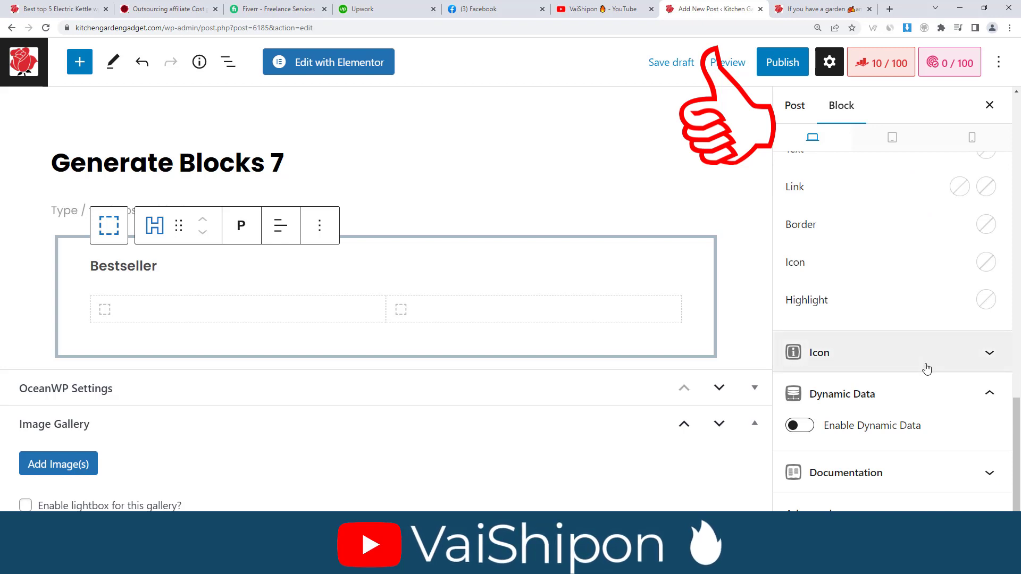
{"action": "scroll", "coordinate": [926, 367], "scroll_direction": "up", "scroll_amount": 2}
{"action": "scroll", "coordinate": [928, 368], "scroll_direction": "down", "scroll_amount": 1}
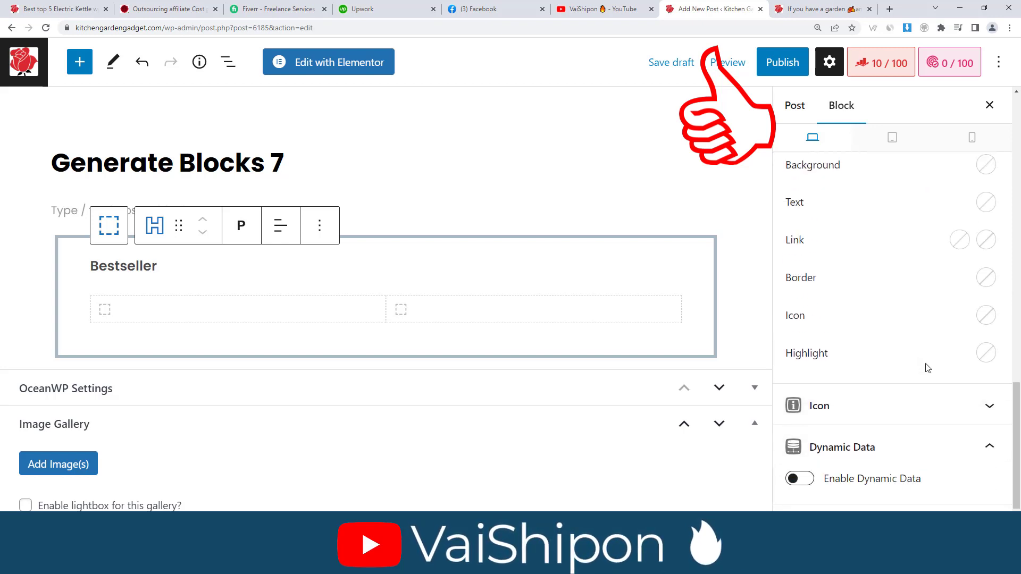
{"action": "scroll", "coordinate": [867, 364], "scroll_direction": "up", "scroll_amount": 1}
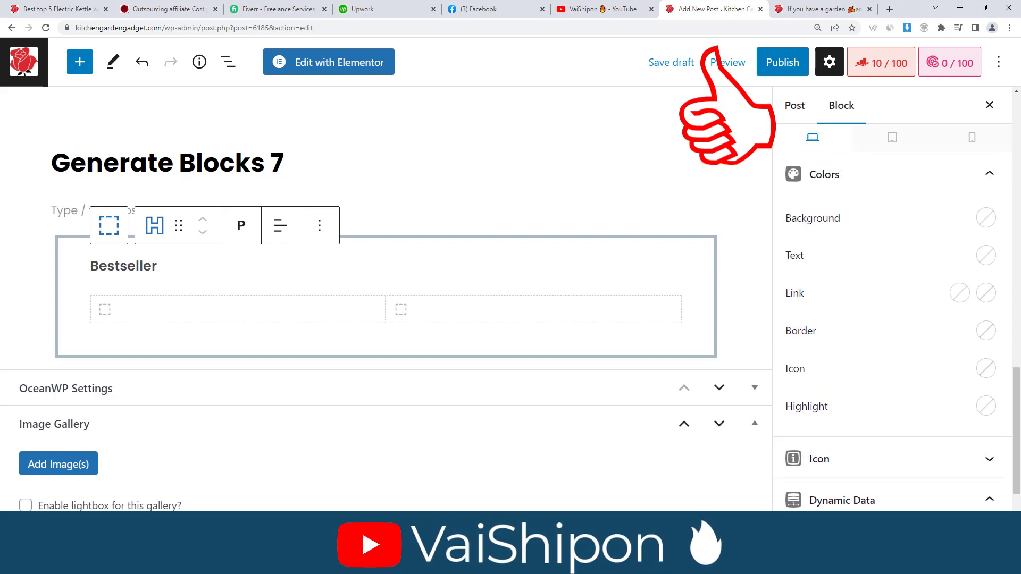
{"action": "left_click", "coordinate": [986, 218]}
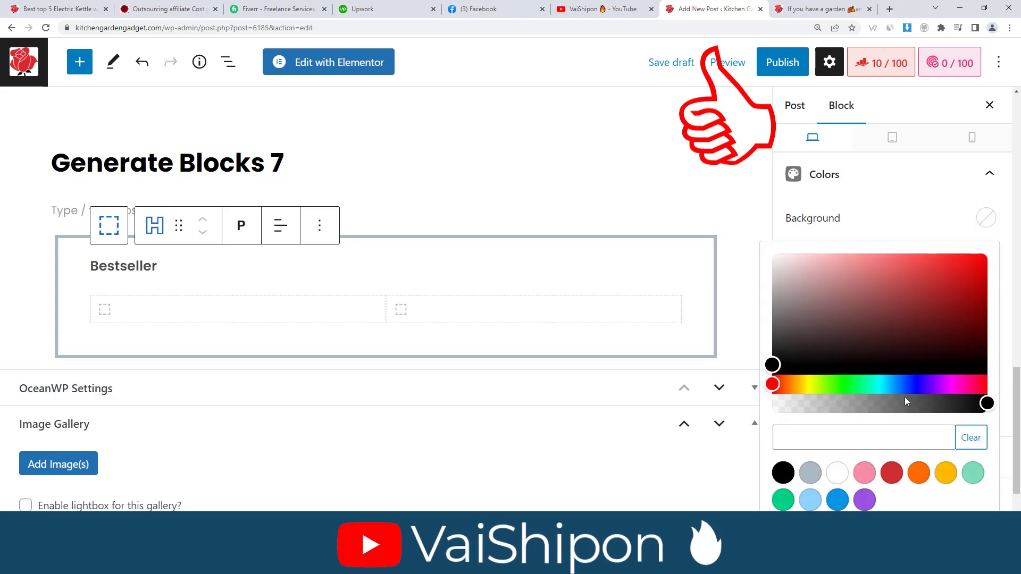
{"action": "left_click", "coordinate": [947, 474]}
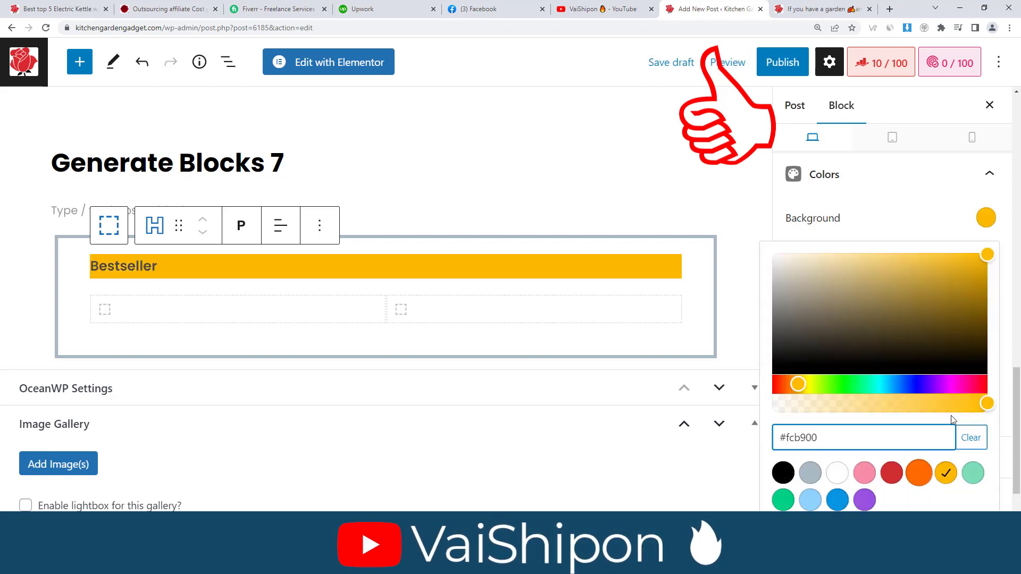
Set the Bestseller headline's padding to 10 px top and bottom and 40 px right and left
{"action": "scroll", "coordinate": [863, 362], "scroll_direction": "up", "scroll_amount": 6}
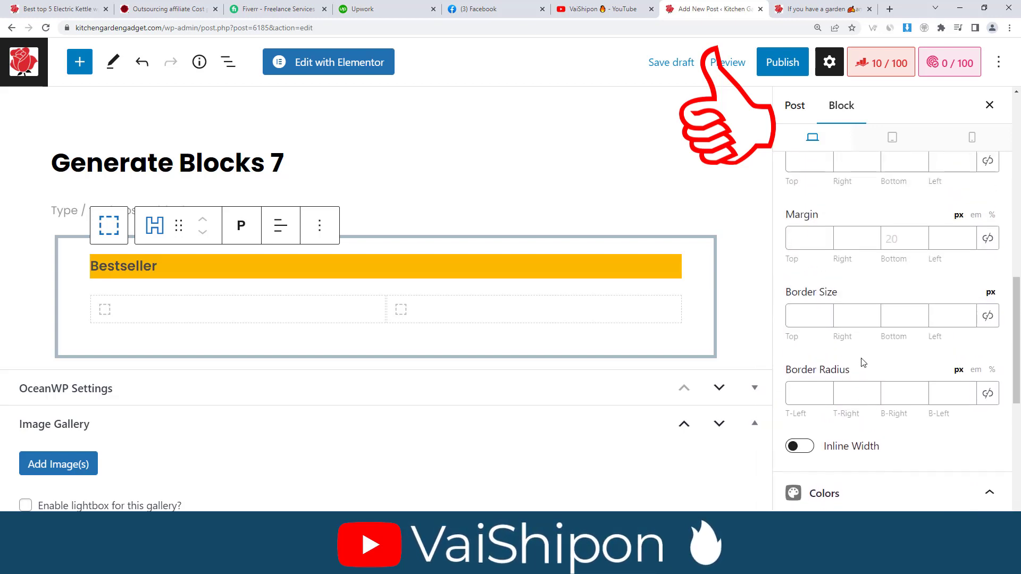
{"action": "scroll", "coordinate": [863, 363], "scroll_direction": "up", "scroll_amount": 5}
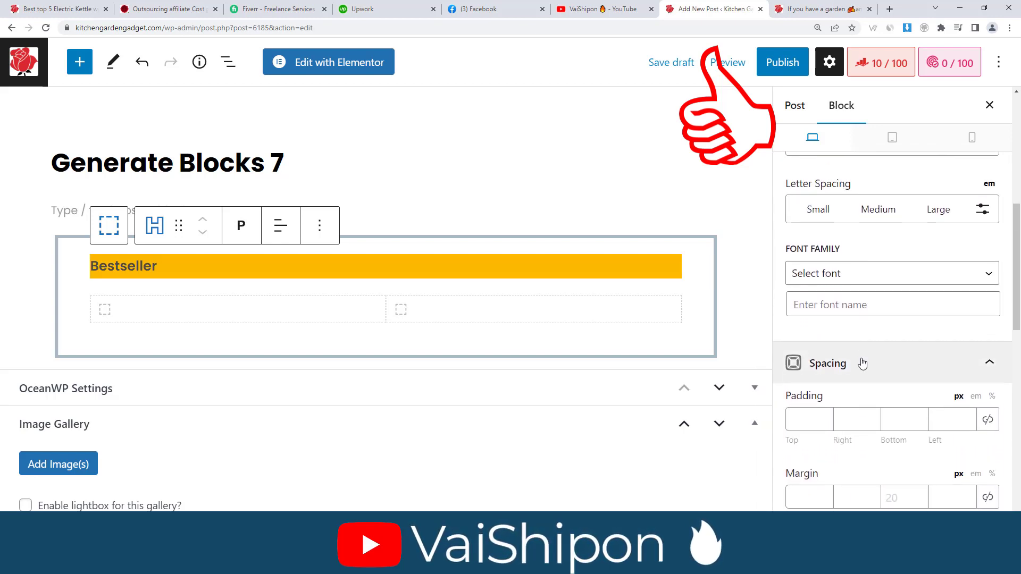
{"action": "scroll", "coordinate": [863, 363], "scroll_direction": "down", "scroll_amount": 3}
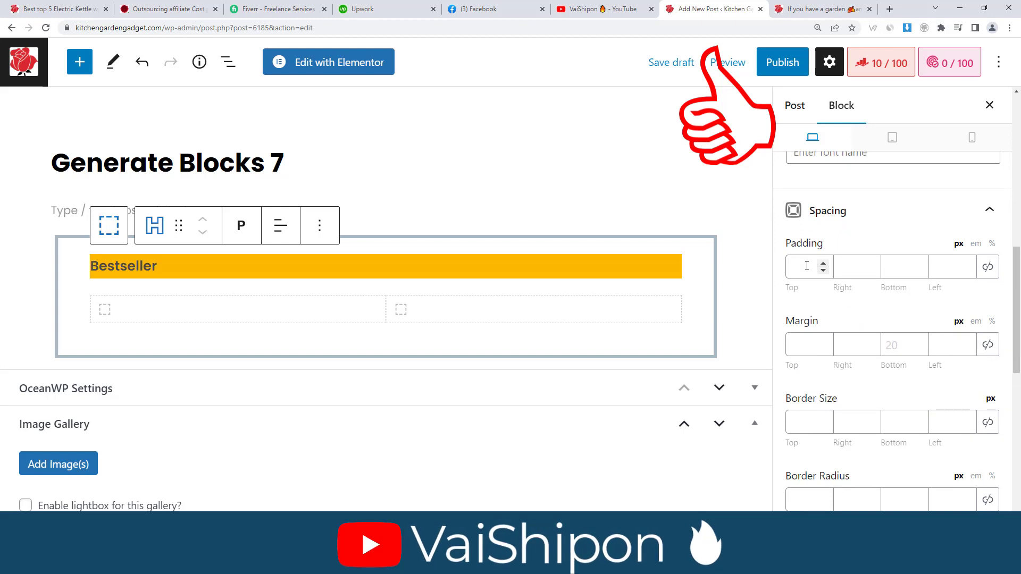
{"action": "left_click", "coordinate": [800, 269]}
{"action": "type", "text": "10"}
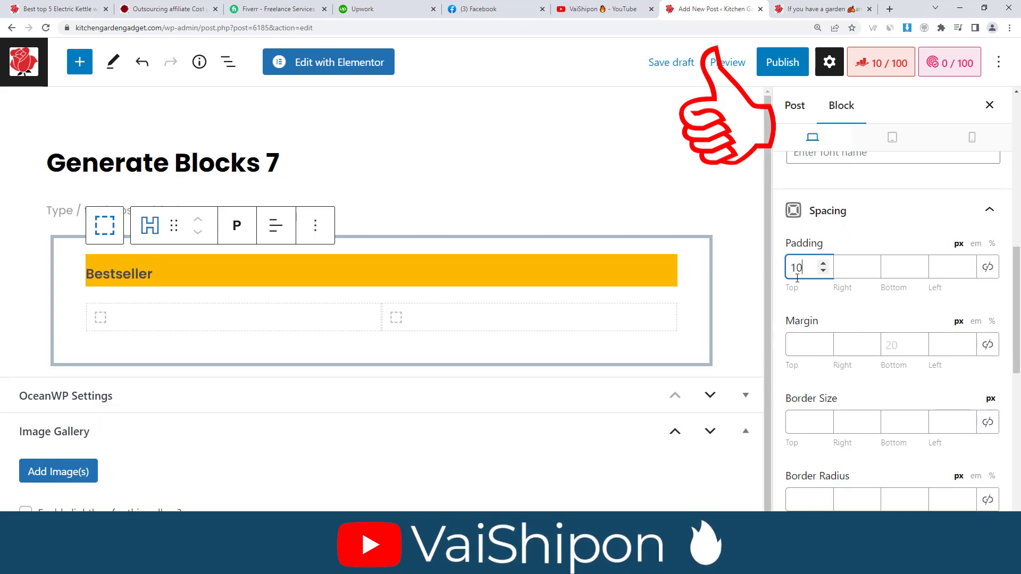
{"action": "key", "text": "Tab"}
{"action": "type", "text": "40"}
{"action": "key", "text": "Tab"}
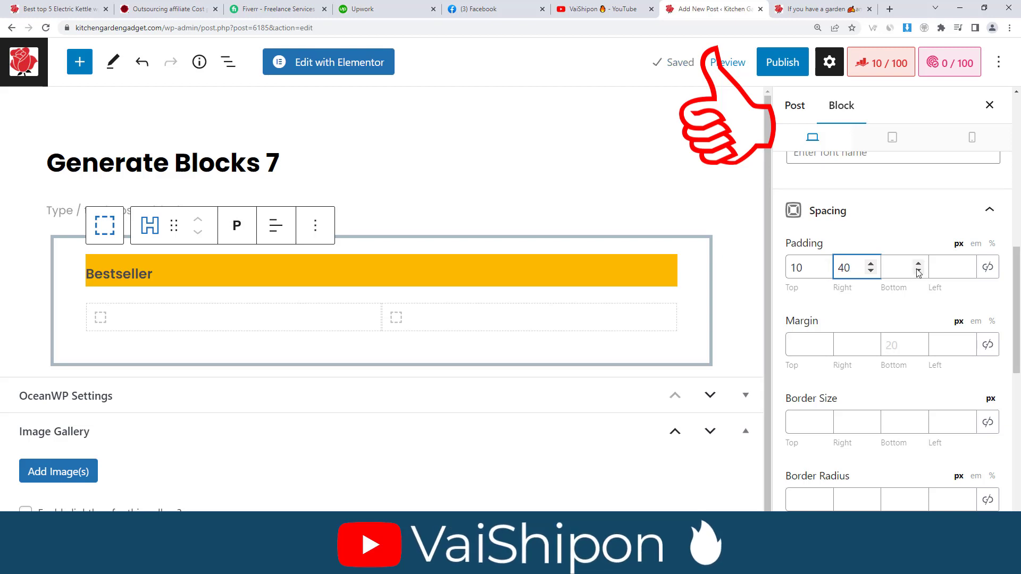
{"action": "type", "text": "10"}
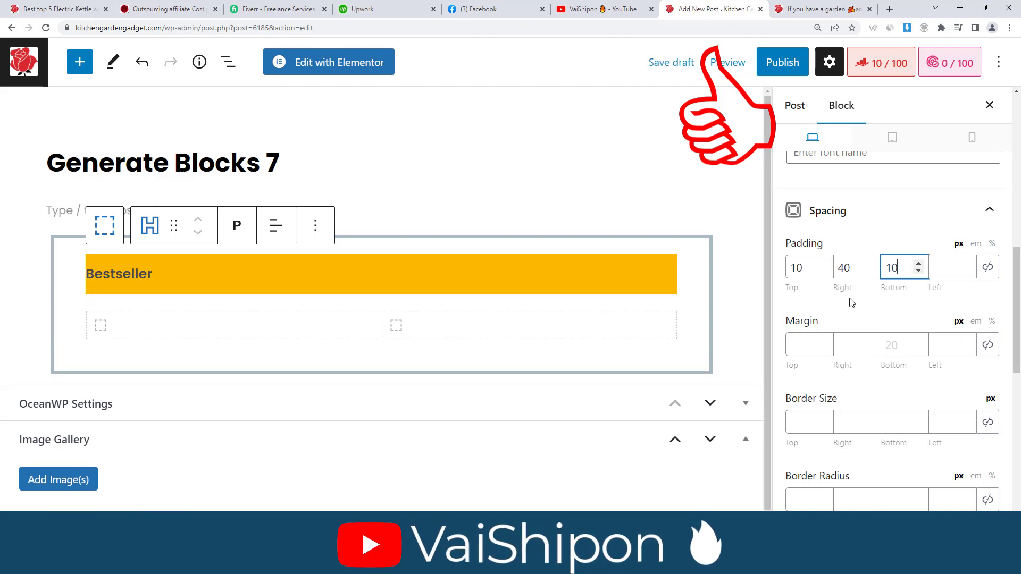
{"action": "left_click", "coordinate": [939, 269]}
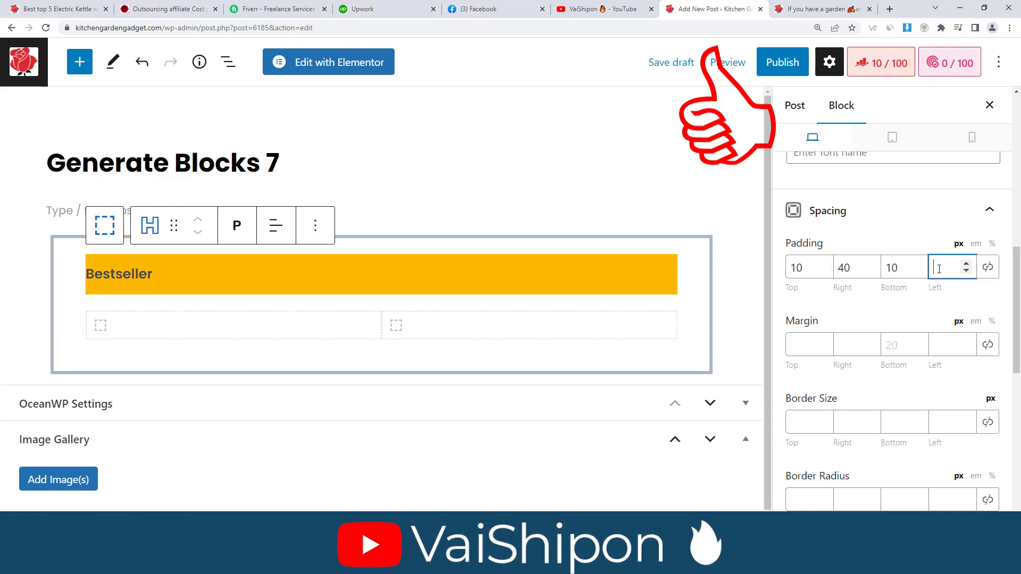
{"action": "type", "text": "40"}
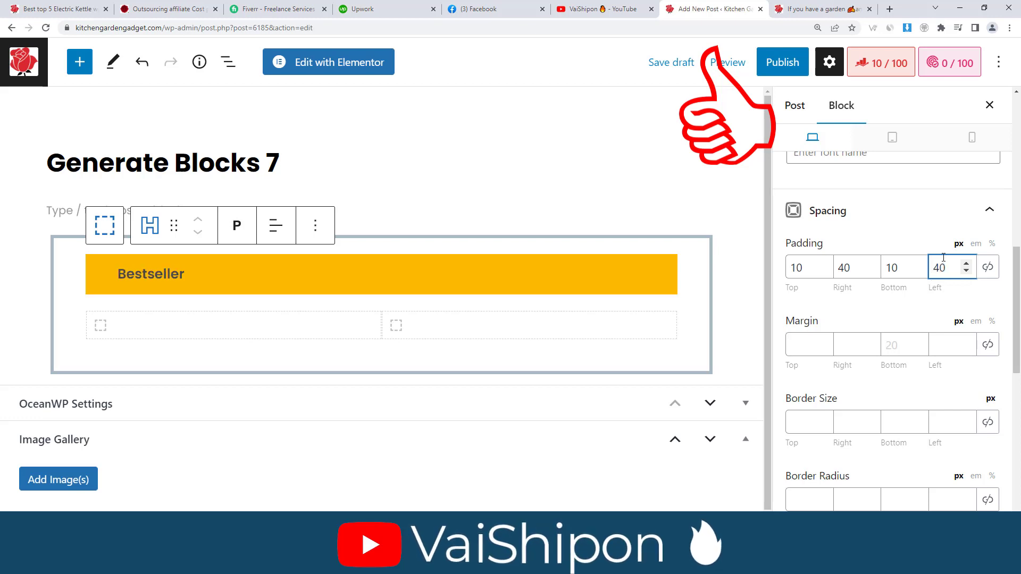
Enable inline width for the Bestseller headline so its background fits the text
{"action": "scroll", "coordinate": [904, 282], "scroll_direction": "up", "scroll_amount": 2}
{"action": "scroll", "coordinate": [878, 314], "scroll_direction": "down", "scroll_amount": 6}
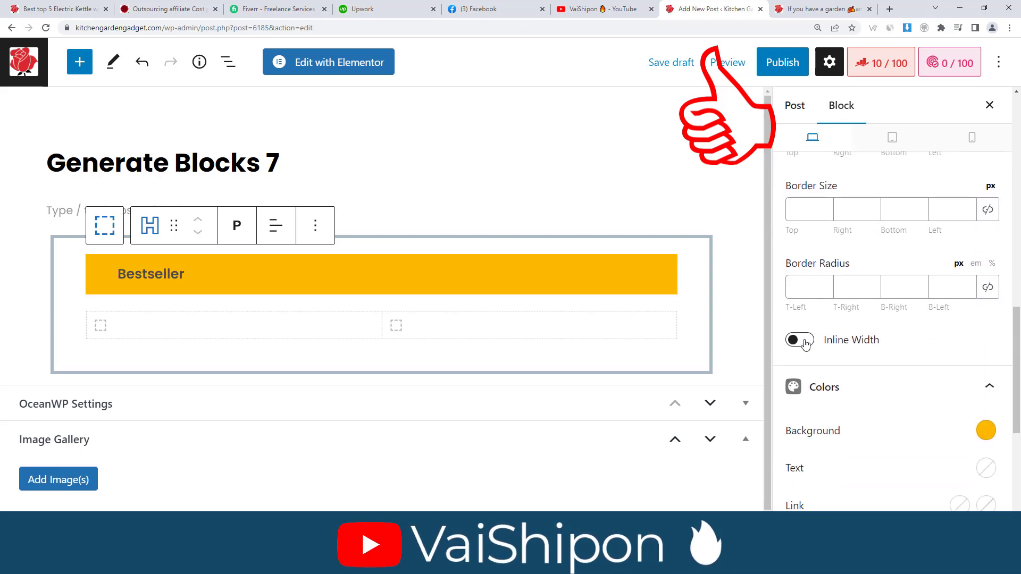
{"action": "left_click", "coordinate": [799, 340]}
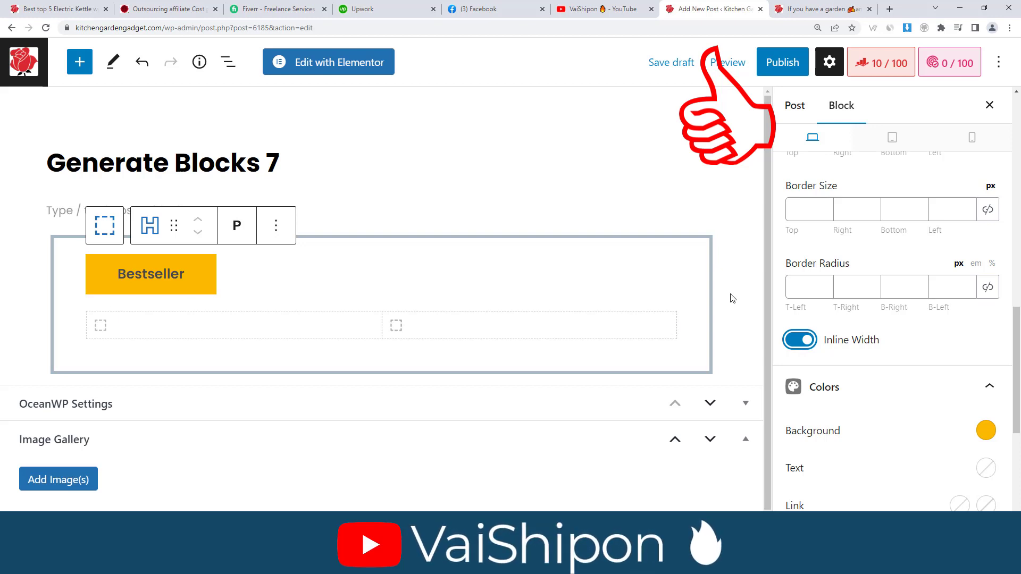
Reduce the Bestseller headline's padding to 5 px top and bottom and 20 px right and left
{"action": "scroll", "coordinate": [737, 326], "scroll_direction": "down", "scroll_amount": 1}
{"action": "scroll", "coordinate": [816, 335], "scroll_direction": "up", "scroll_amount": 5}
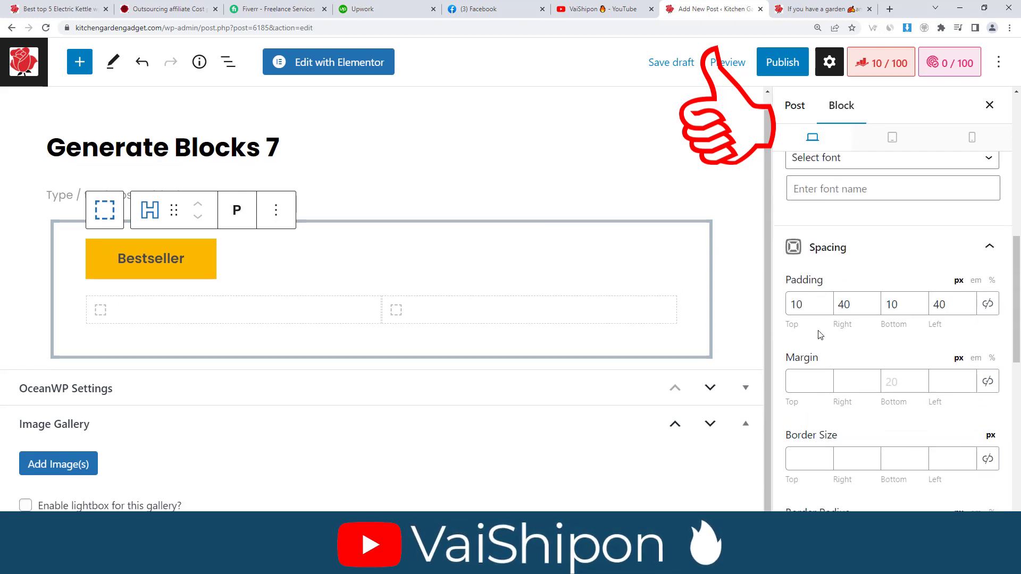
{"action": "scroll", "coordinate": [821, 335], "scroll_direction": "down", "scroll_amount": 3}
{"action": "scroll", "coordinate": [821, 335], "scroll_direction": "up", "scroll_amount": 1}
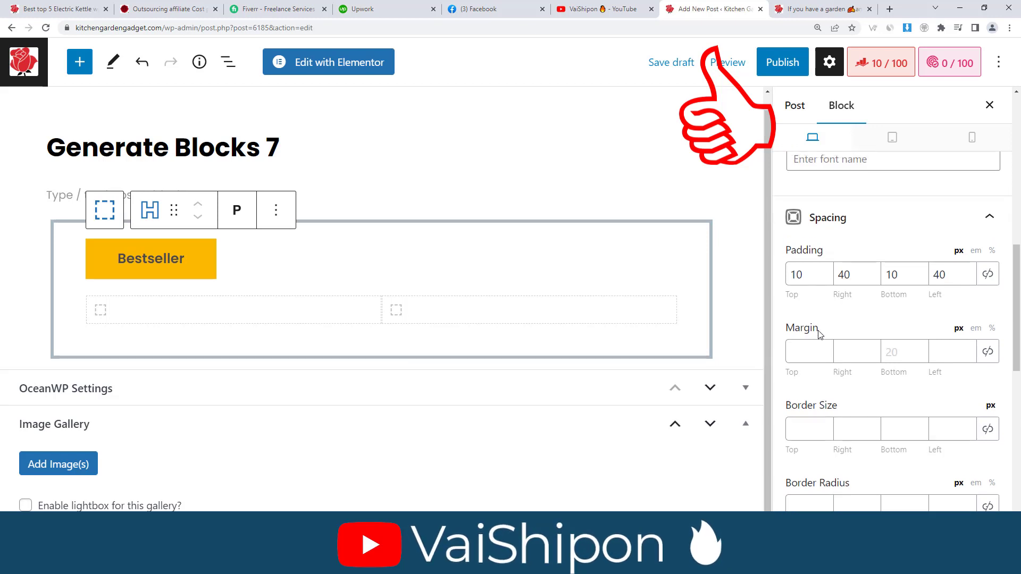
{"action": "double_click", "coordinate": [786, 324]}
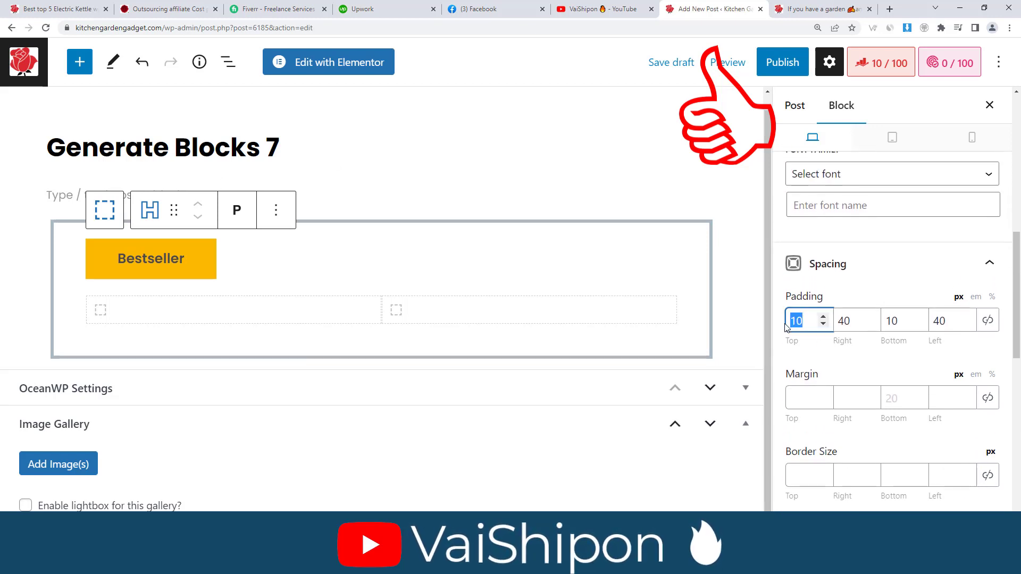
{"action": "type", "text": "5"}
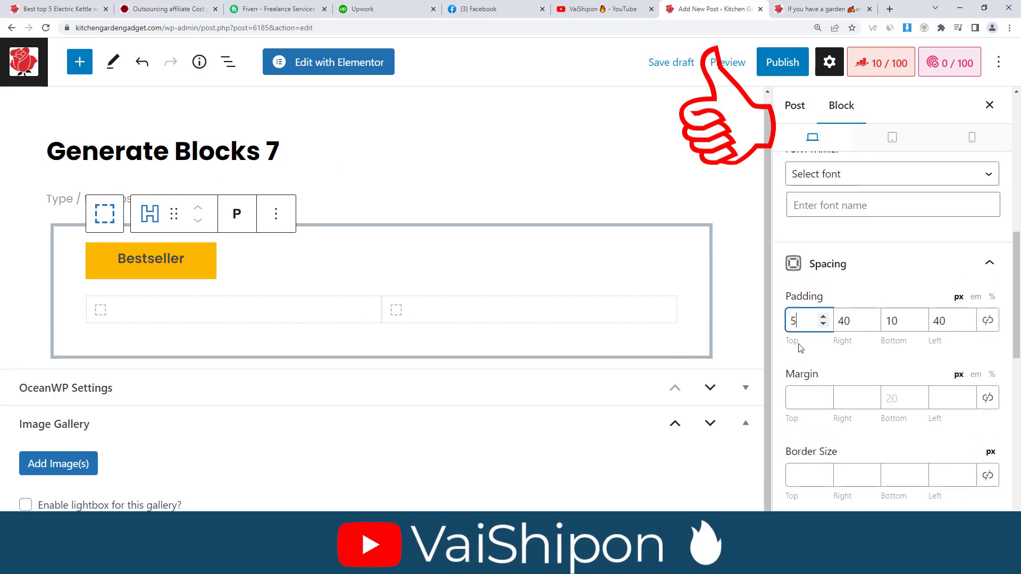
{"action": "double_click", "coordinate": [885, 324]}
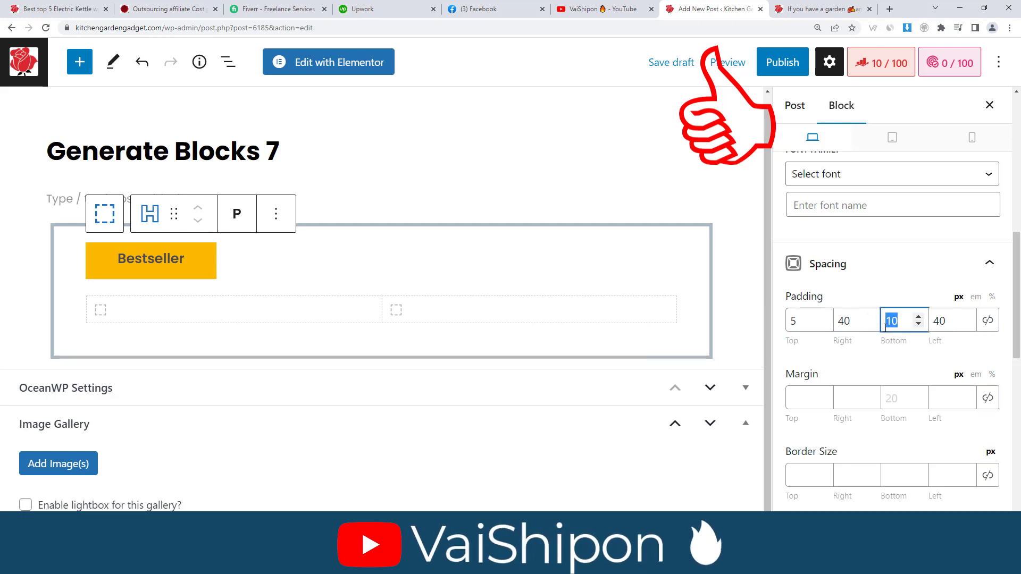
{"action": "type", "text": "5"}
{"action": "double_click", "coordinate": [845, 322]}
{"action": "type", "text": "20"}
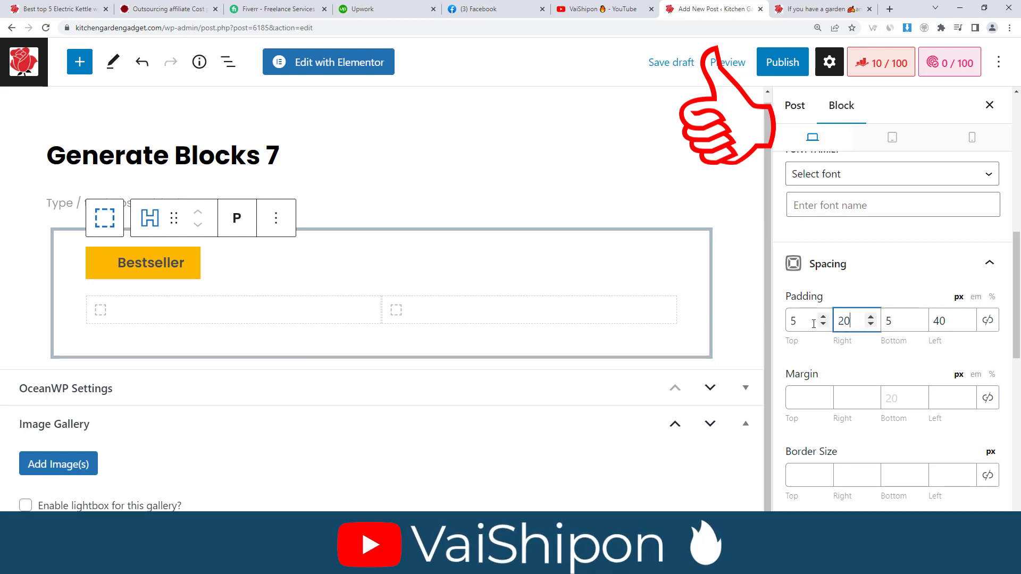
{"action": "double_click", "coordinate": [937, 321]}
{"action": "type", "text": "20"}
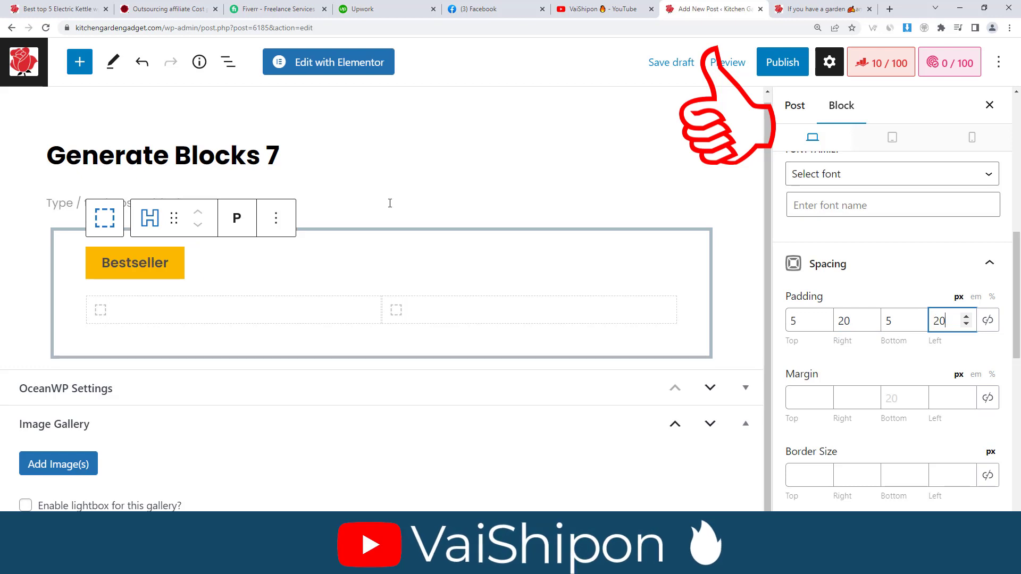
Set the top margin of the full-width container holding the Bestseller label to -43 px, so the label overlaps the box border
{"action": "left_click", "coordinate": [419, 309]}
{"action": "left_click", "coordinate": [470, 309]}
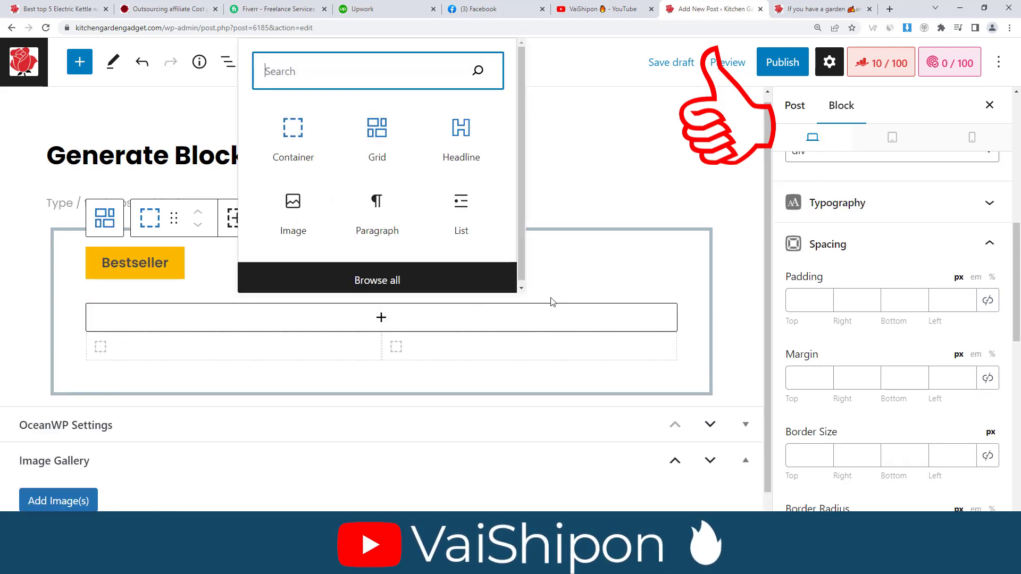
{"action": "left_click", "coordinate": [578, 291]}
{"action": "left_click", "coordinate": [556, 290]}
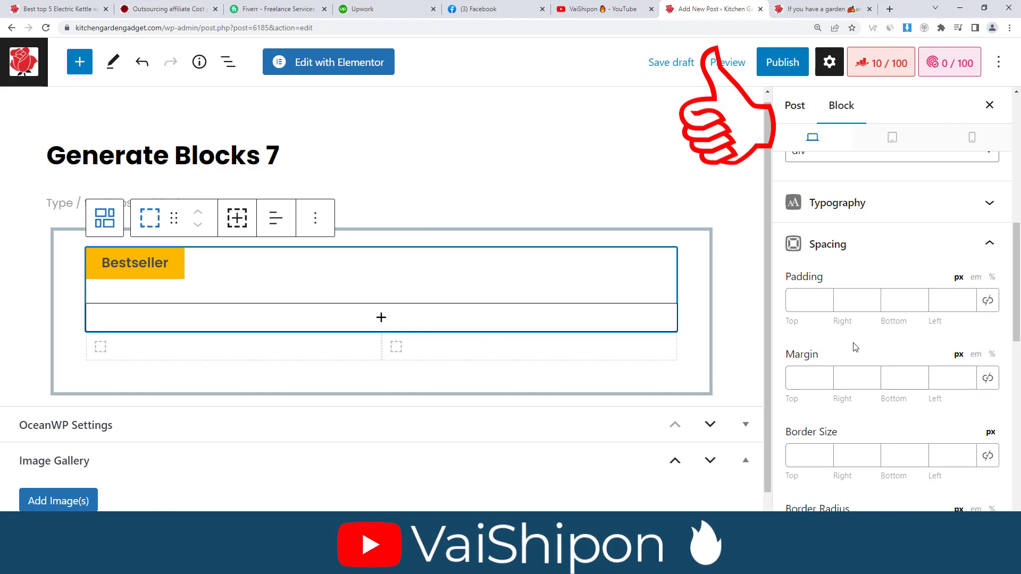
{"action": "scroll", "coordinate": [851, 357], "scroll_direction": "down", "scroll_amount": 3}
{"action": "scroll", "coordinate": [841, 366], "scroll_direction": "up", "scroll_amount": 2}
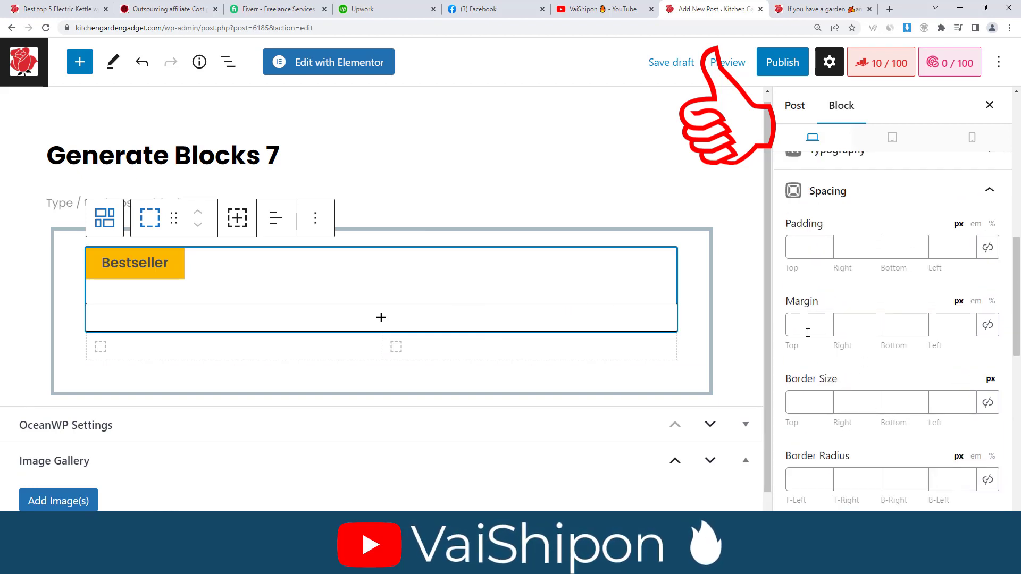
{"action": "left_click", "coordinate": [811, 325]}
{"action": "left_click", "coordinate": [827, 331]}
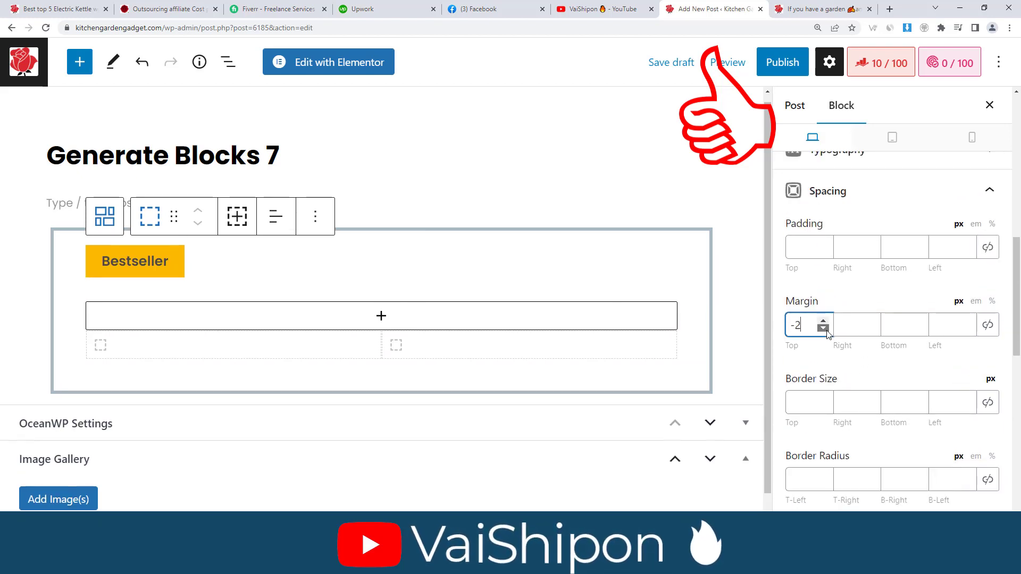
{"action": "left_click_drag", "start_coordinate": [827, 331], "coordinate": [824, 334]}
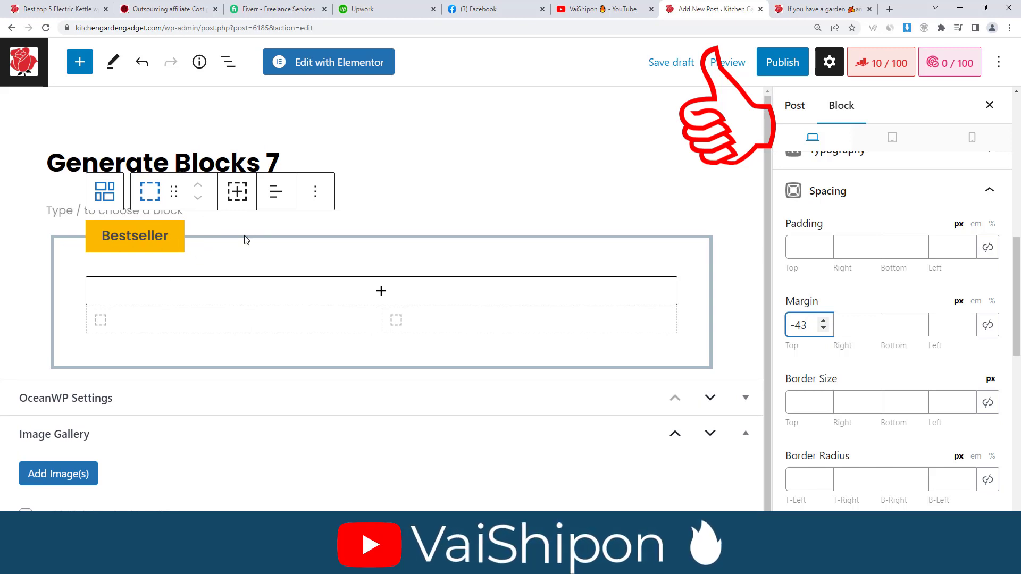
Add a GenerateBlocks Image block to the first of the two columns
{"action": "left_click", "coordinate": [225, 283]}
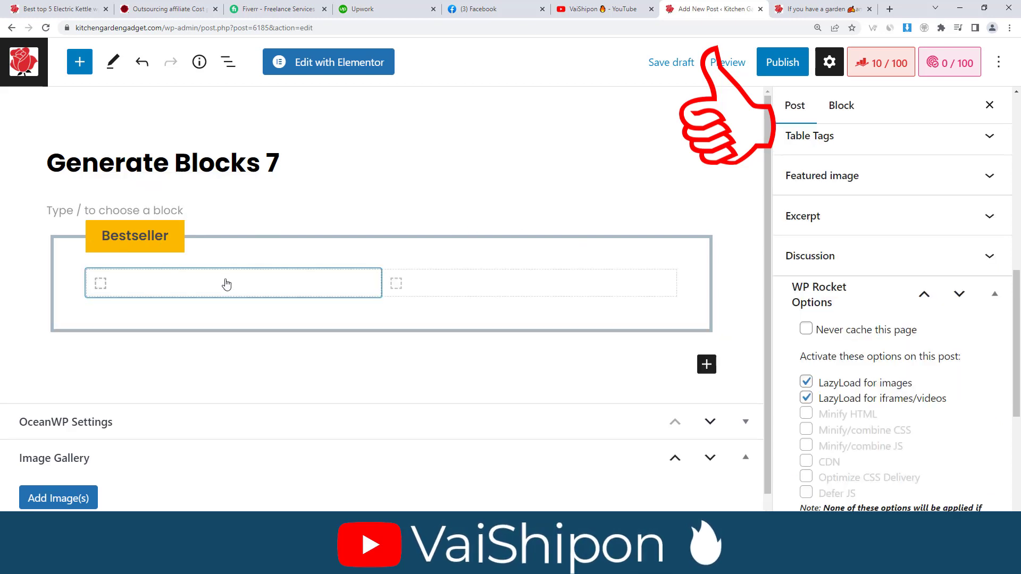
{"action": "left_click", "coordinate": [226, 284]}
{"action": "left_click", "coordinate": [238, 283]}
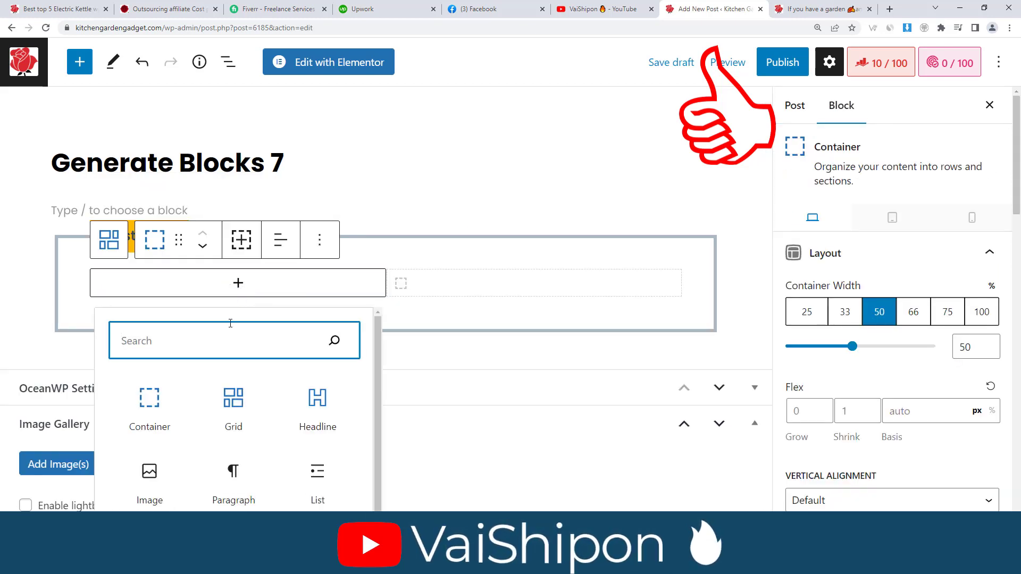
{"action": "type", "text": "ima"}
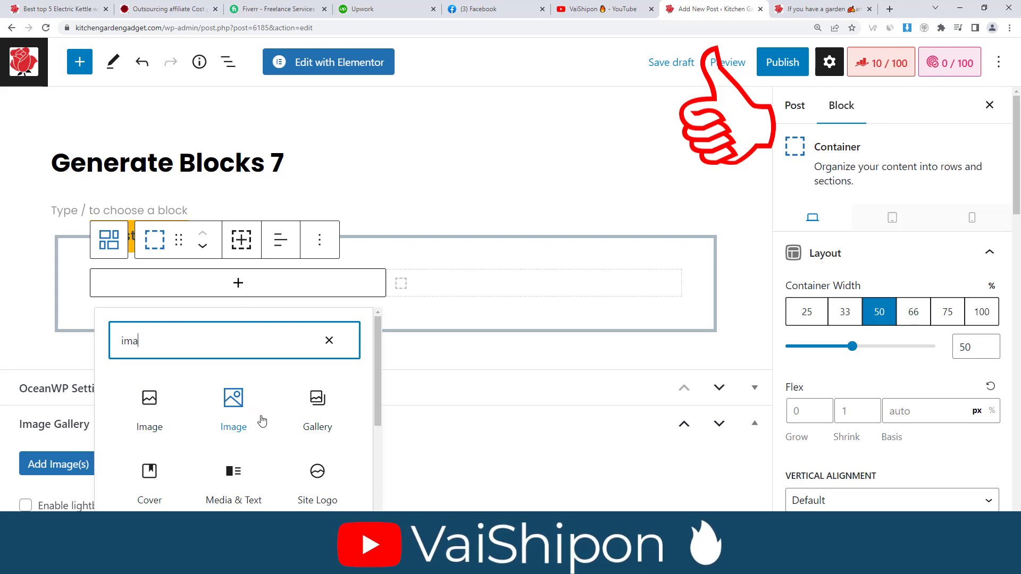
{"action": "left_click", "coordinate": [236, 407]}
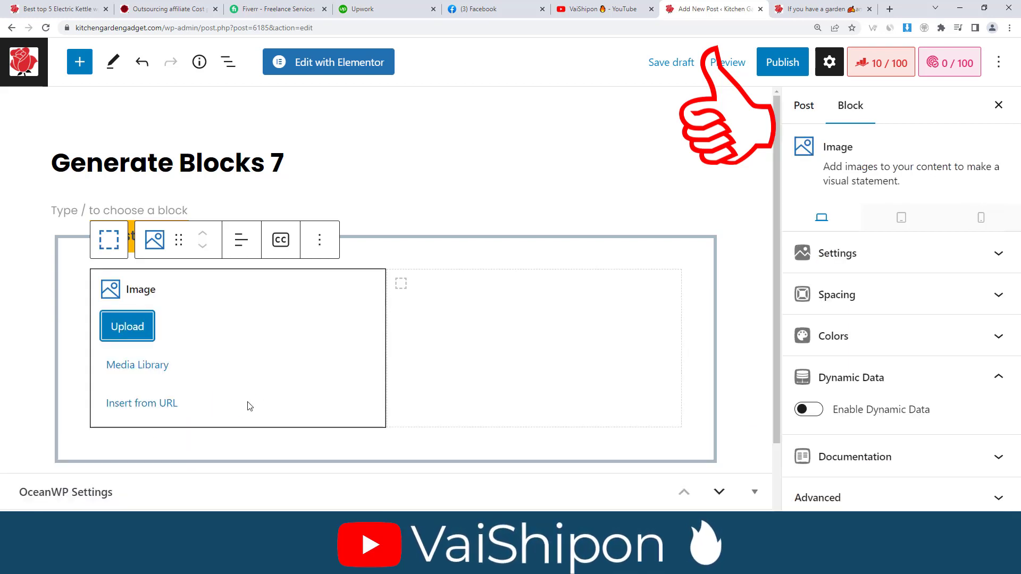
Insert the "Envelope closure pillowcases" picture from the media library into the first column's Image block
{"action": "left_click", "coordinate": [154, 370]}
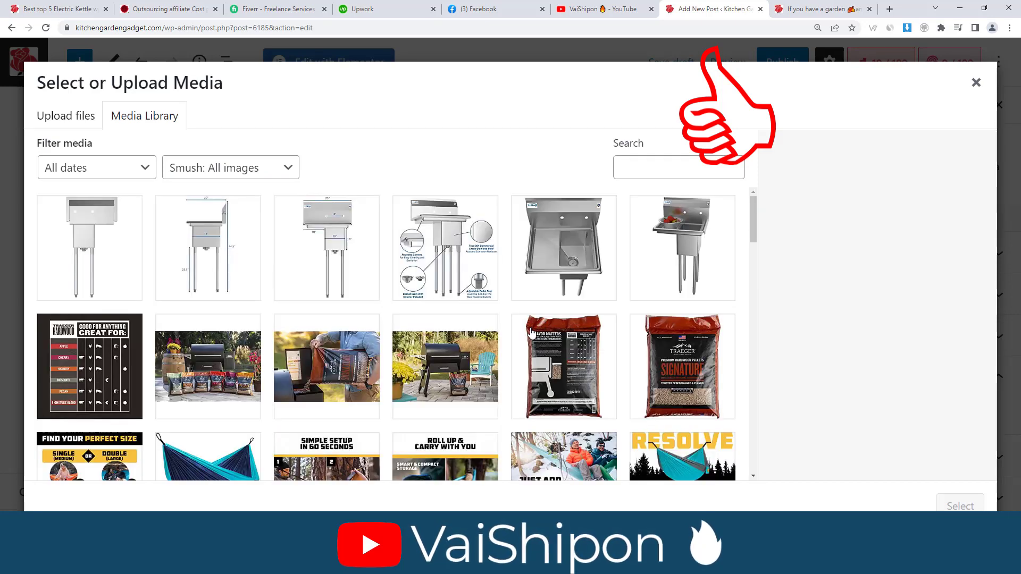
{"action": "scroll", "coordinate": [537, 360], "scroll_direction": "down", "scroll_amount": 10}
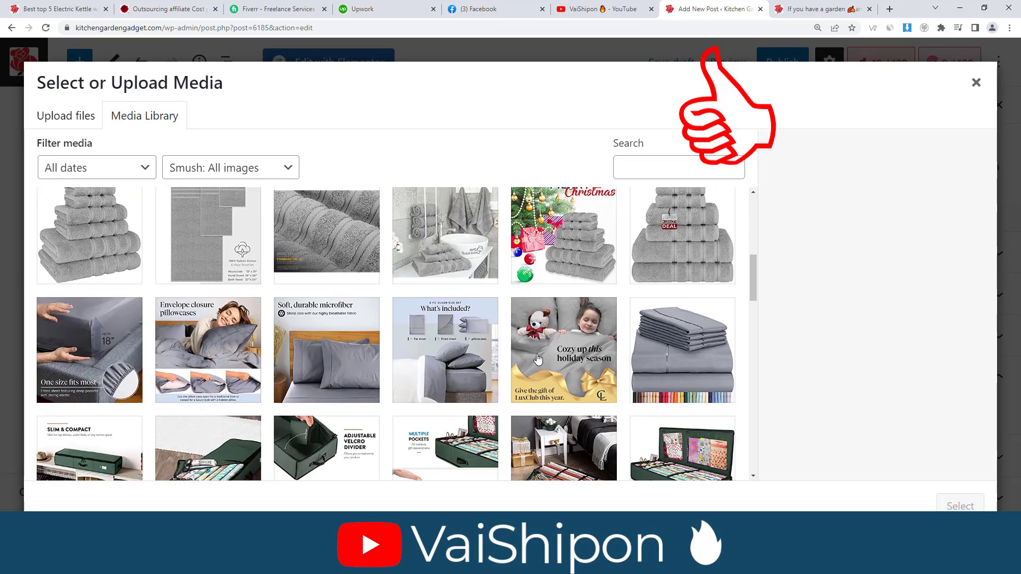
{"action": "scroll", "coordinate": [537, 359], "scroll_direction": "down", "scroll_amount": 3}
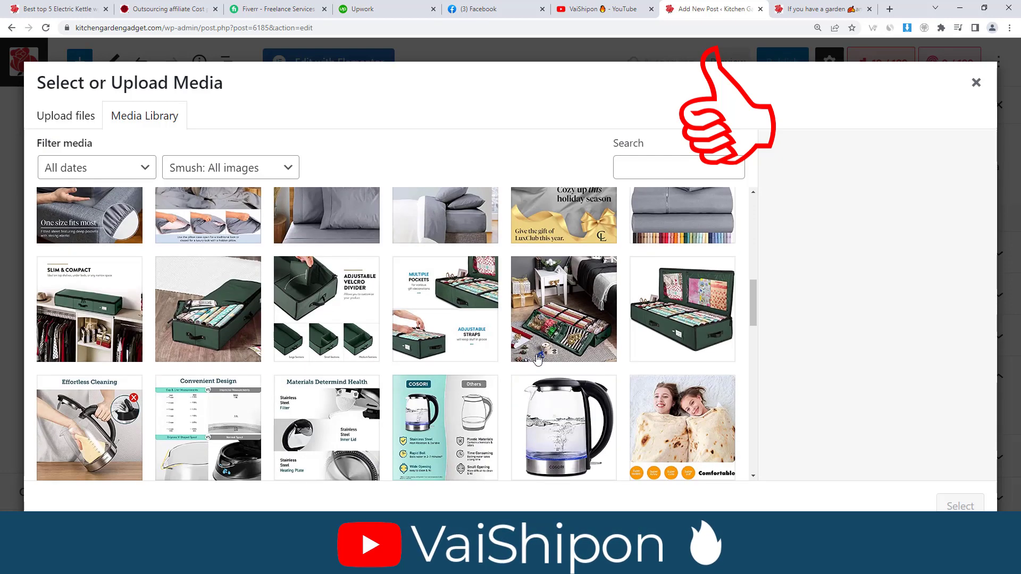
{"action": "scroll", "coordinate": [359, 382], "scroll_direction": "up", "scroll_amount": 4}
{"action": "left_click", "coordinate": [224, 356]}
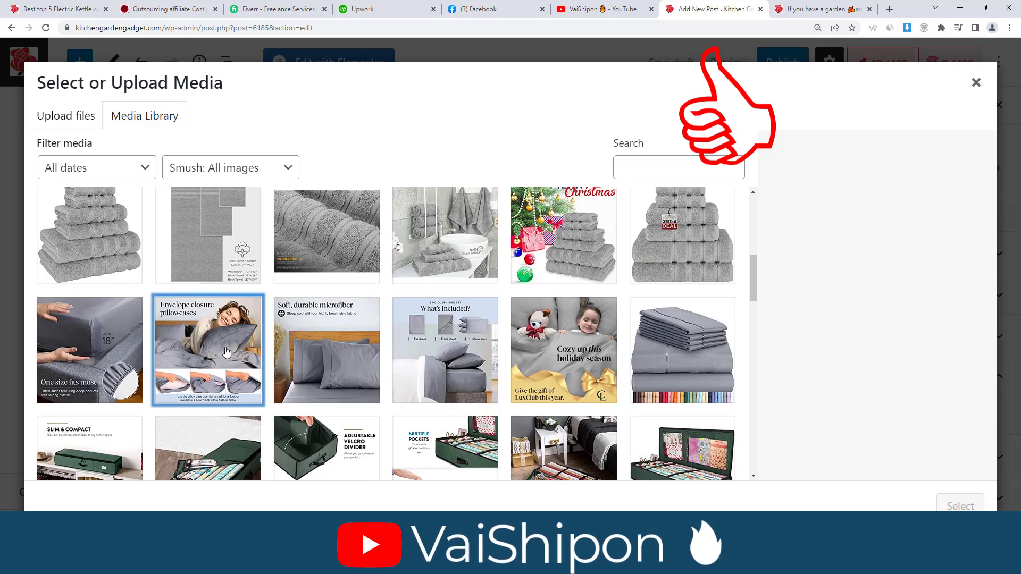
{"action": "left_click", "coordinate": [960, 505]}
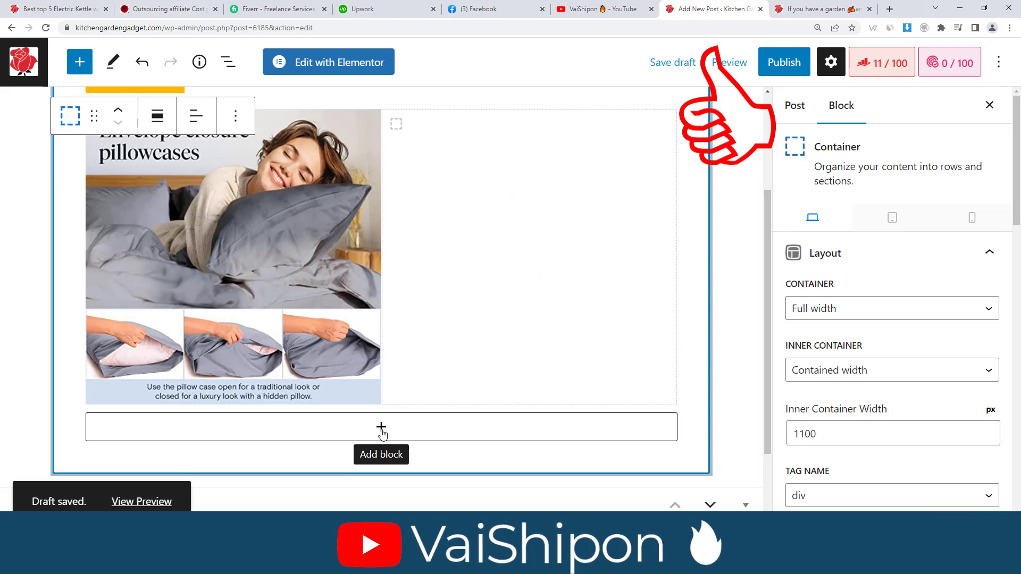
Add a GenerateBlocks Buttons block below the two columns and label its button "View Price on Amazon"
{"action": "left_click", "coordinate": [382, 428]}
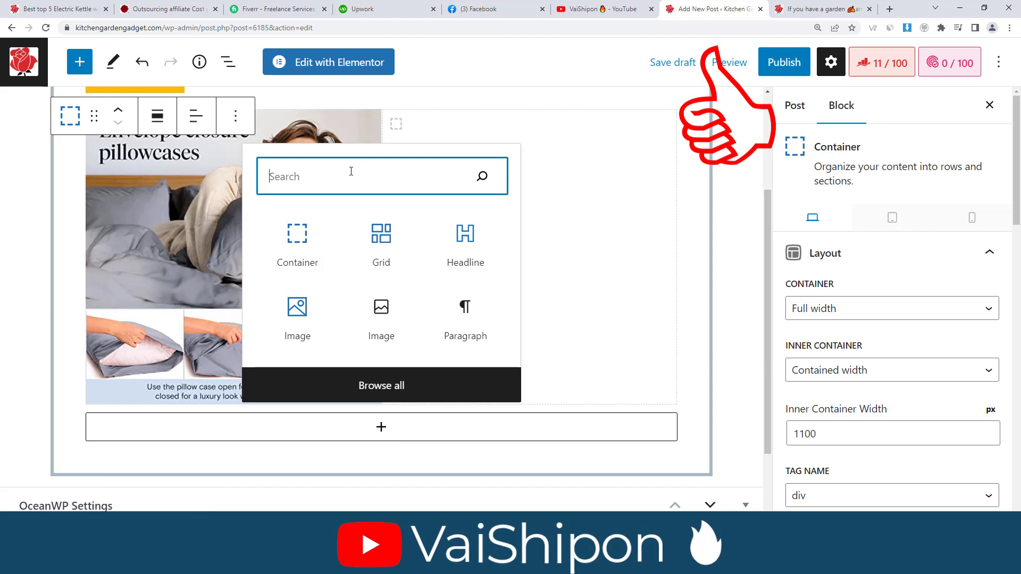
{"action": "type", "text": "but"}
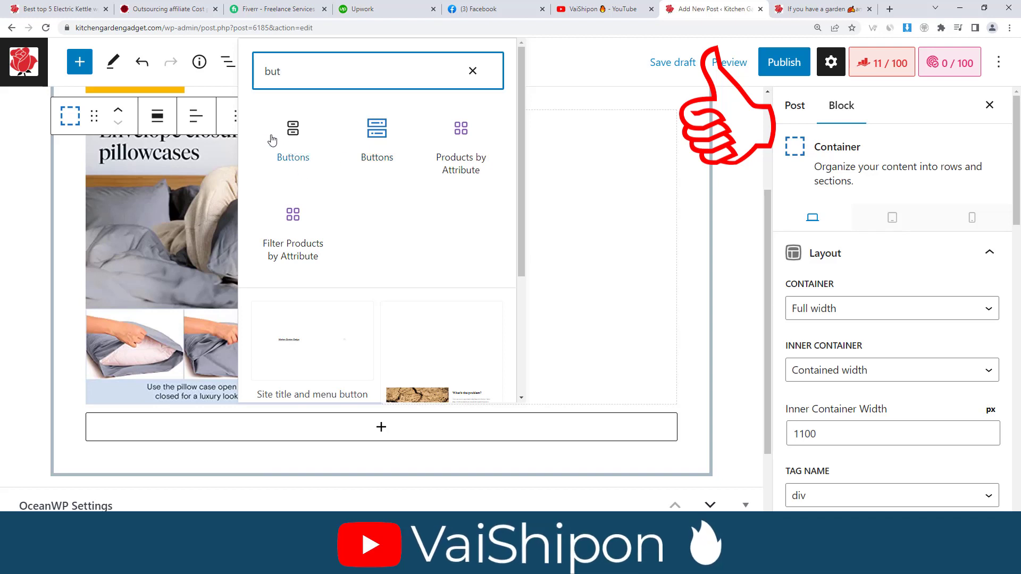
{"action": "left_click", "coordinate": [381, 136]}
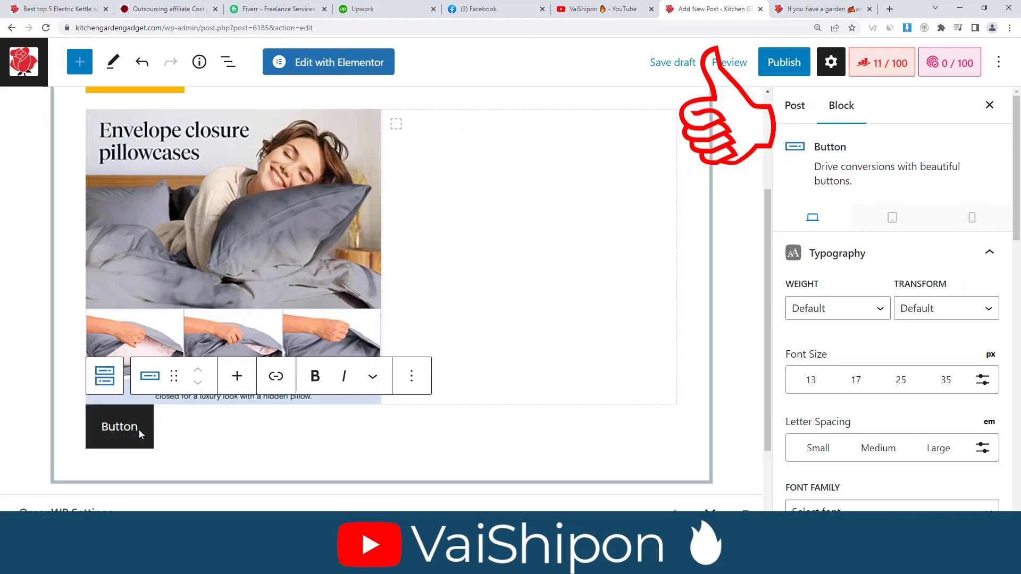
{"action": "key", "text": "ctrl+a"}
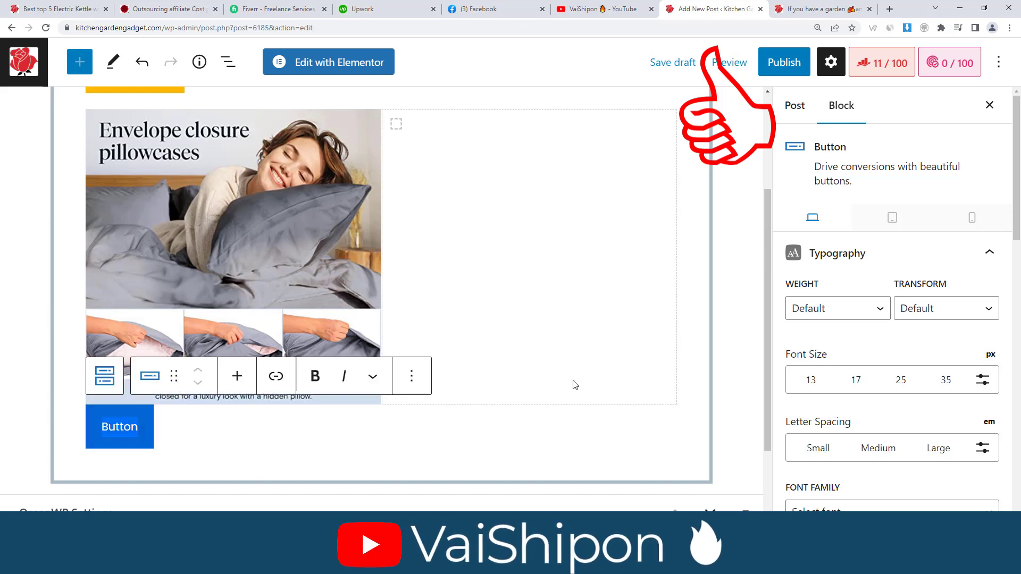
{"action": "type", "text": "View Price on"}
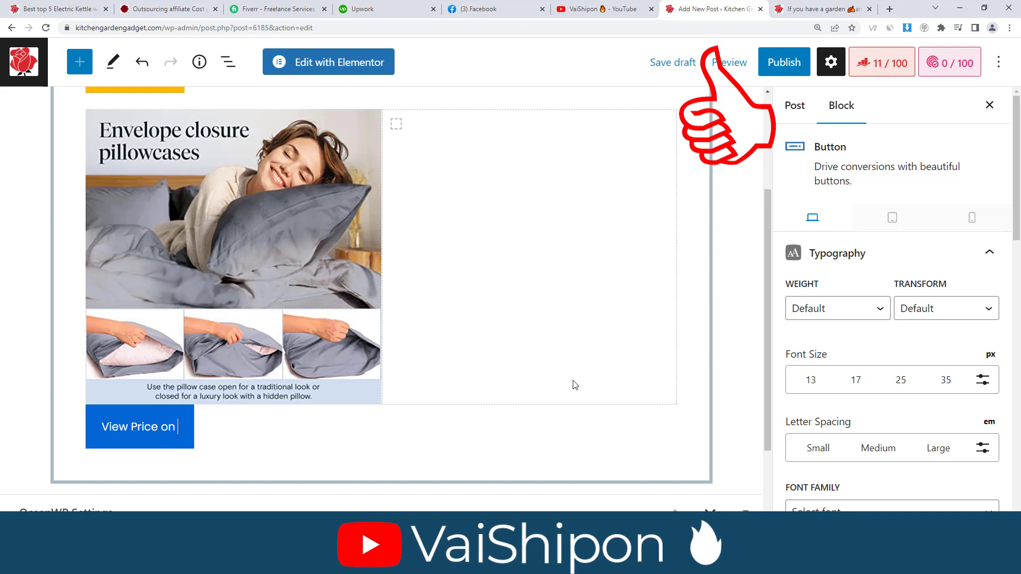
{"action": "type", "text": " Amazon"}
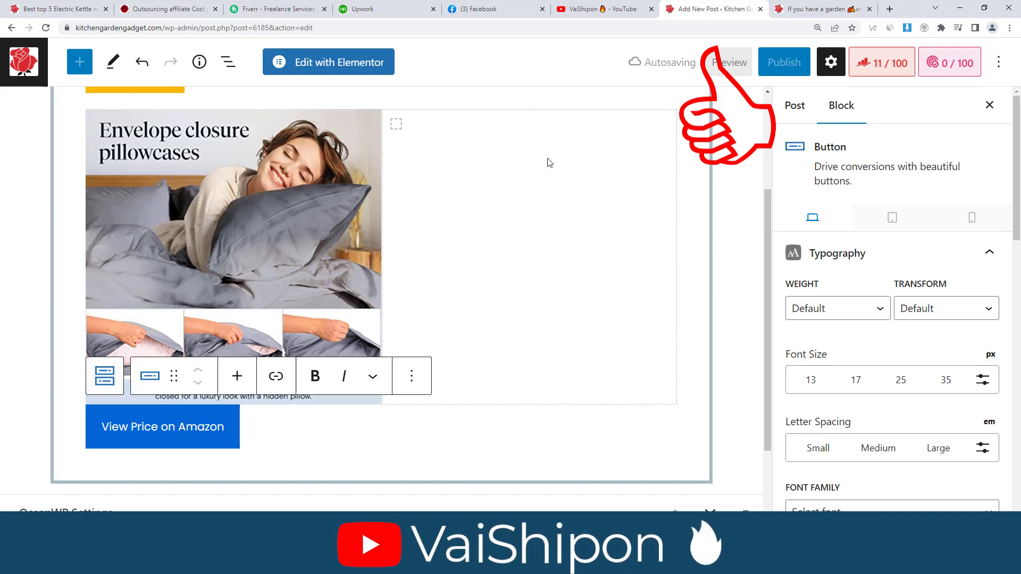
Set the "View Price on Amazon" button's font size to 17 px and its left margin to 205 px
{"action": "scroll", "coordinate": [824, 333], "scroll_direction": "down", "scroll_amount": 2}
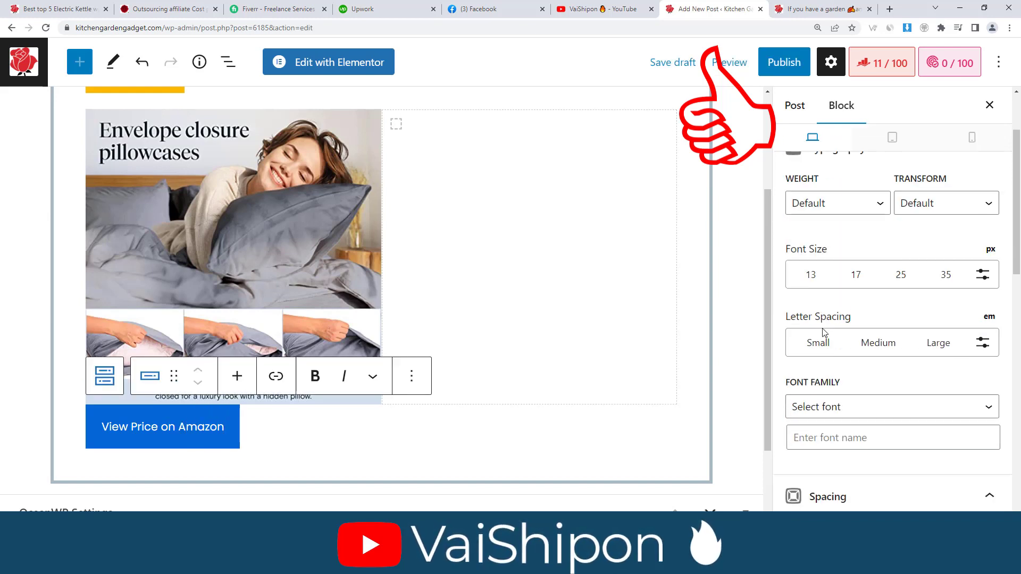
{"action": "left_click", "coordinate": [856, 277]}
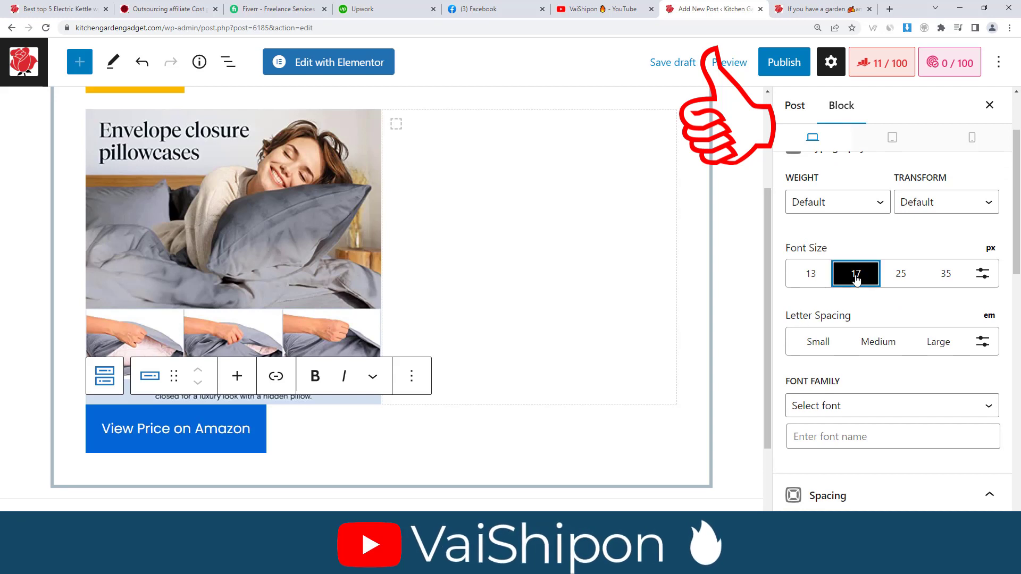
{"action": "scroll", "coordinate": [872, 368], "scroll_direction": "down", "scroll_amount": 2}
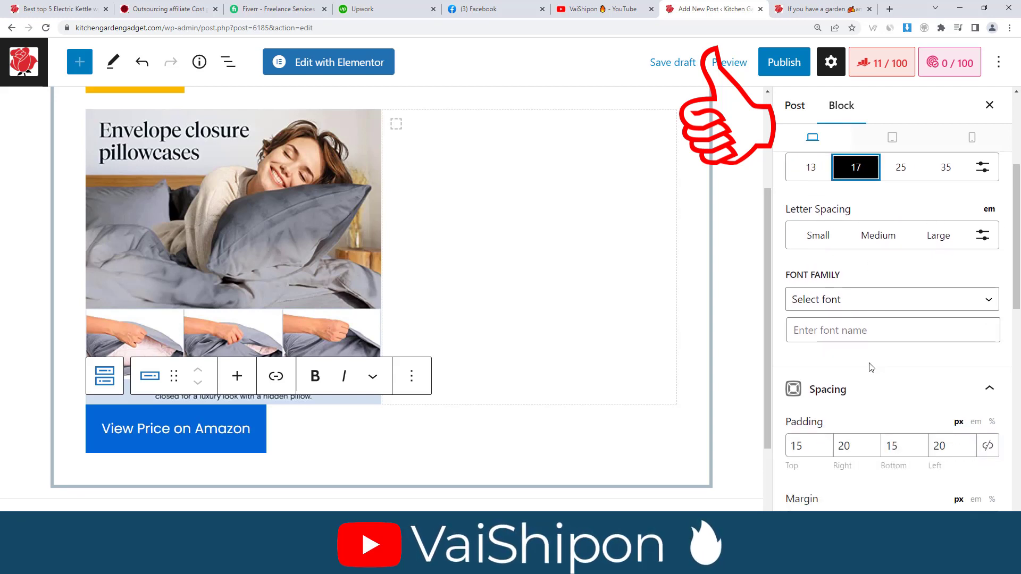
{"action": "scroll", "coordinate": [814, 376], "scroll_direction": "down", "scroll_amount": 3}
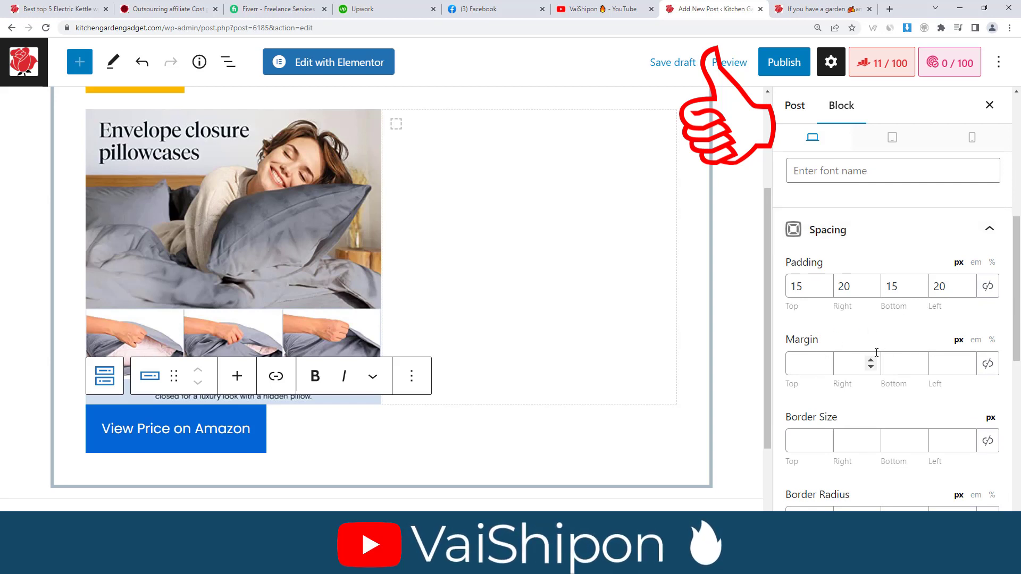
{"action": "scroll", "coordinate": [904, 373], "scroll_direction": "down", "scroll_amount": 4}
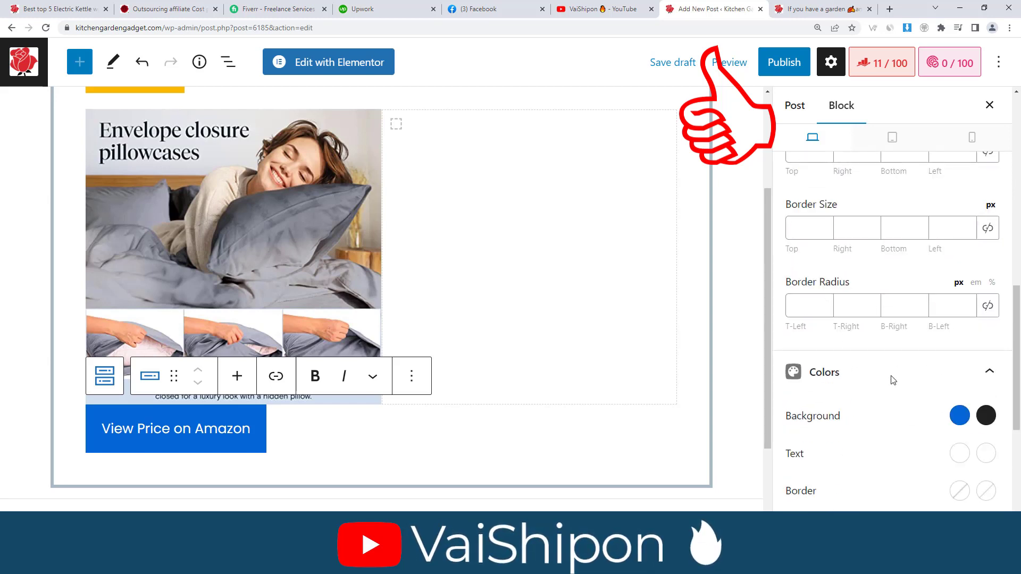
{"action": "scroll", "coordinate": [915, 330], "scroll_direction": "up", "scroll_amount": 3}
{"action": "left_click", "coordinate": [942, 288]}
{"action": "type", "text": "205"}
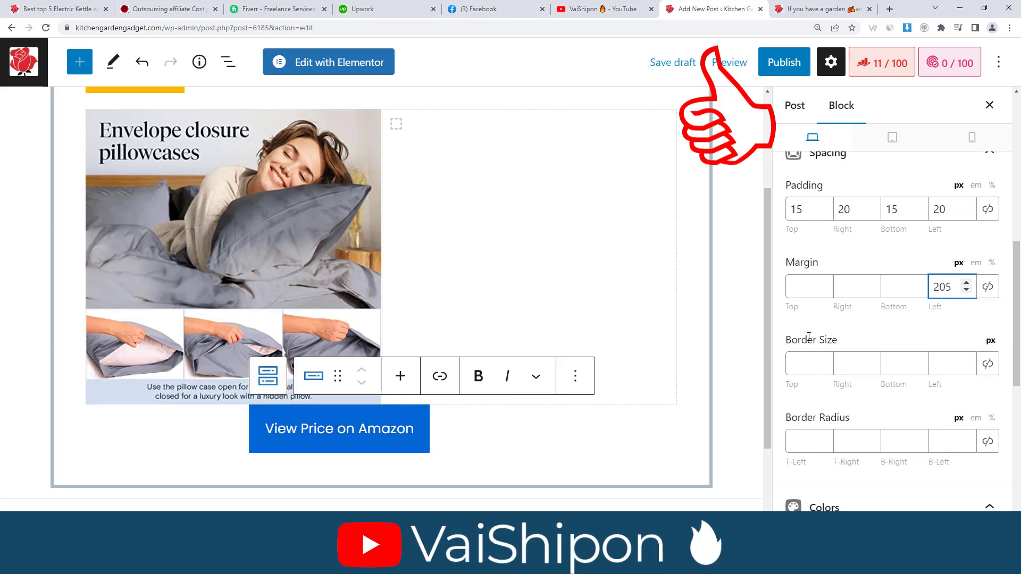
Set the "View Price on Amazon" button's top margin to 20 px to separate it from the image
{"action": "scroll", "coordinate": [804, 423], "scroll_direction": "up", "scroll_amount": 3}
{"action": "left_click", "coordinate": [804, 418]}
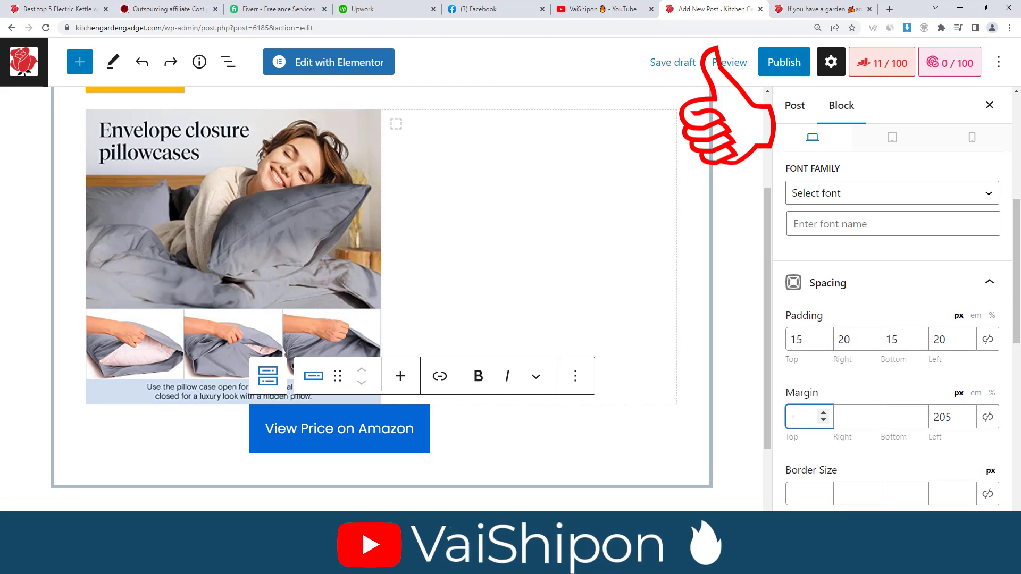
{"action": "type", "text": "10"}
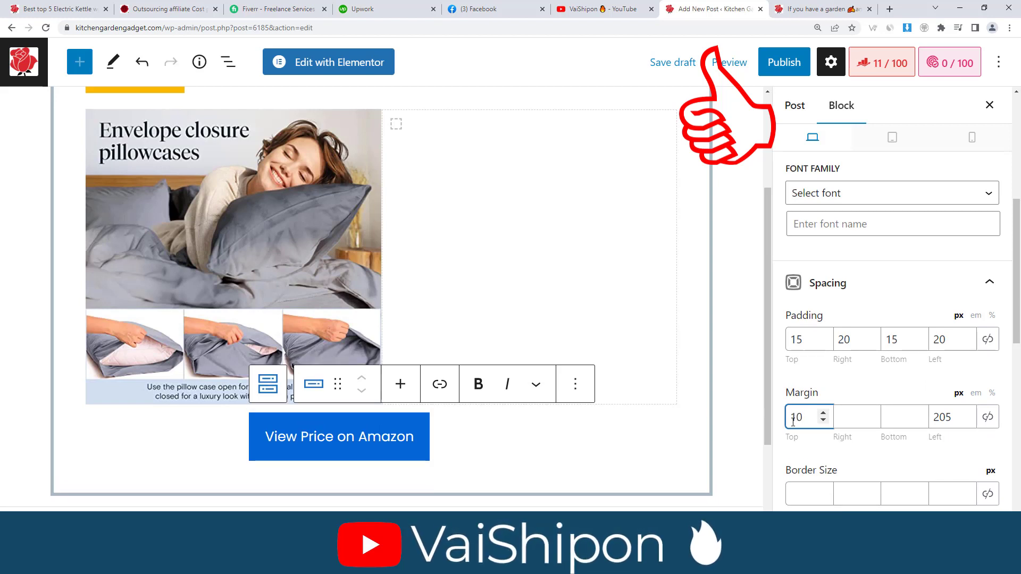
{"action": "key", "text": "ctrl+a"}
{"action": "type", "text": "20"}
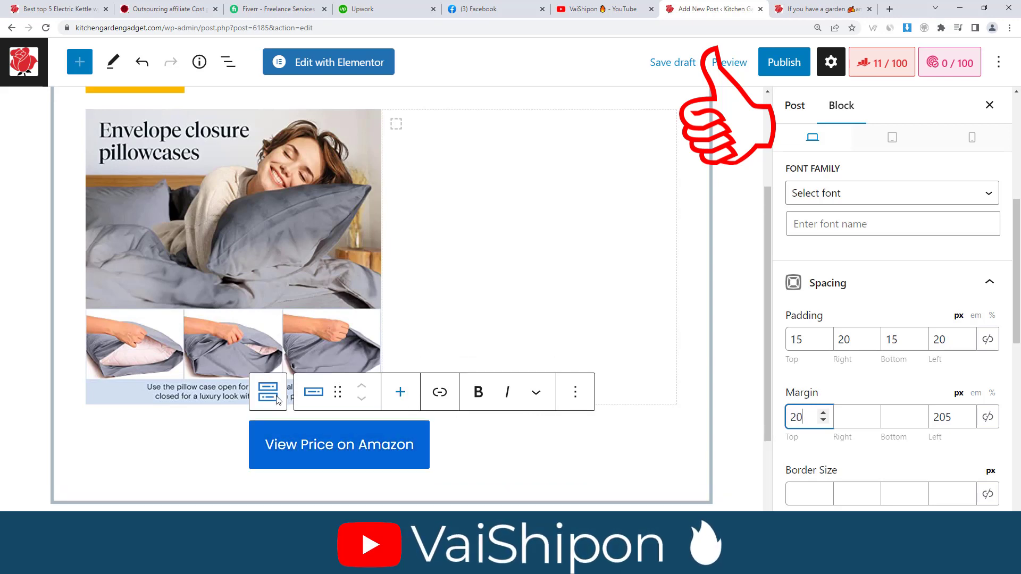
{"action": "left_click", "coordinate": [644, 422]}
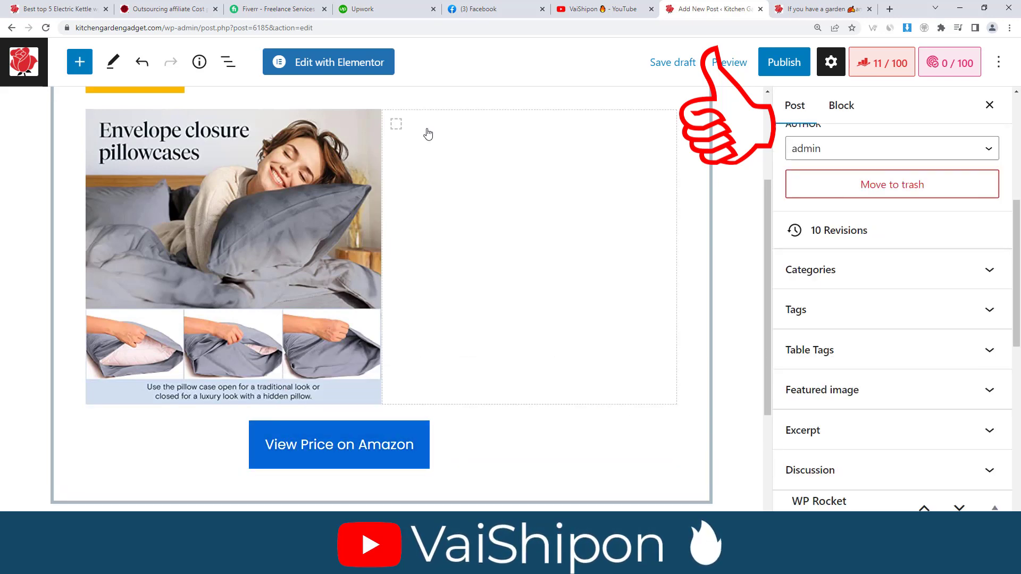
Add a Headline block with the text "Pros" to the empty second column beside the product image
{"action": "left_click", "coordinate": [454, 141]}
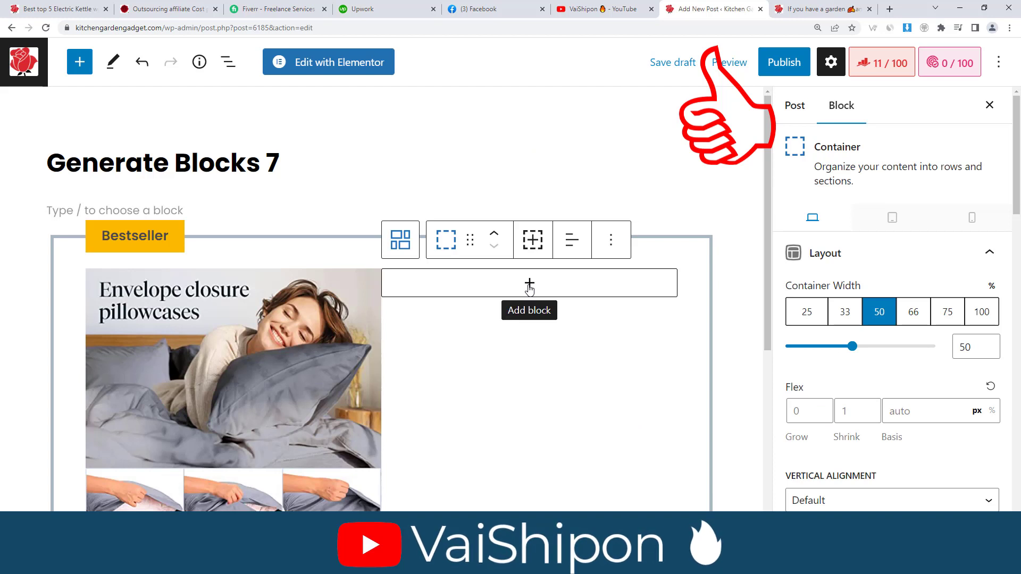
{"action": "left_click", "coordinate": [529, 287]}
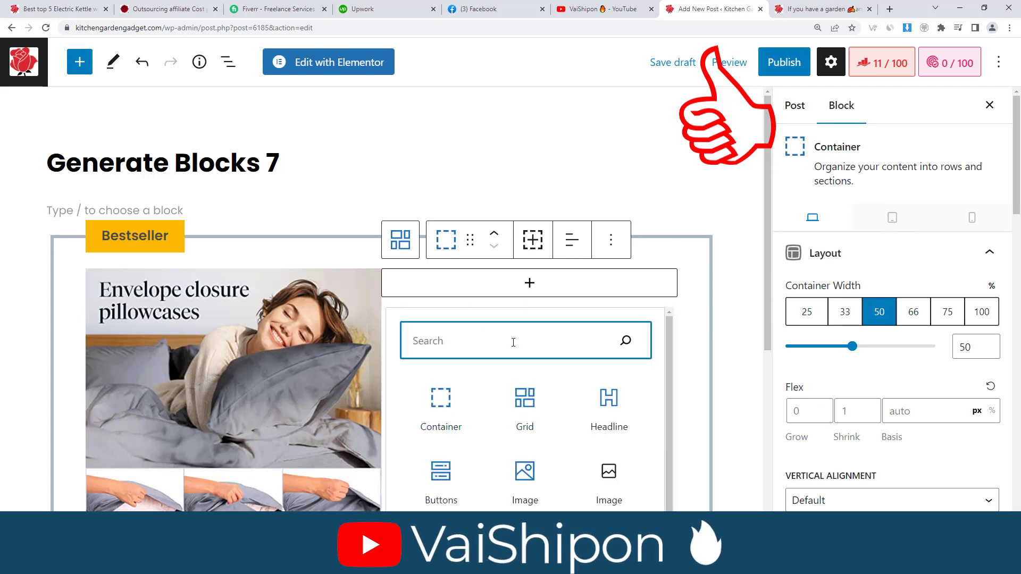
{"action": "left_click", "coordinate": [609, 410]}
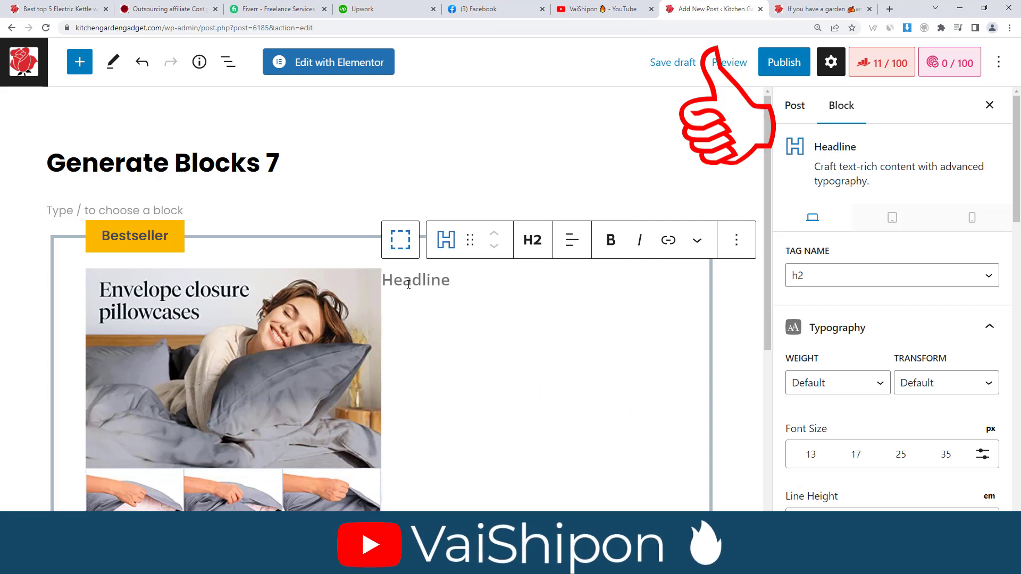
{"action": "type", "text": "Pros"}
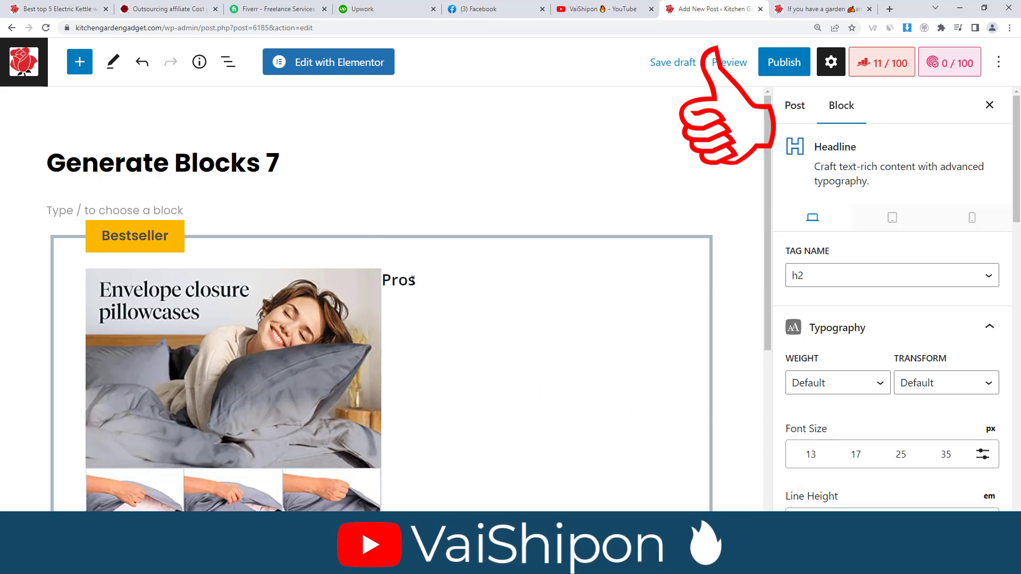
Set the Pros headline's line height to Medium and give it slightly more than 20 px of left padding
{"action": "scroll", "coordinate": [859, 382], "scroll_direction": "down", "scroll_amount": 3}
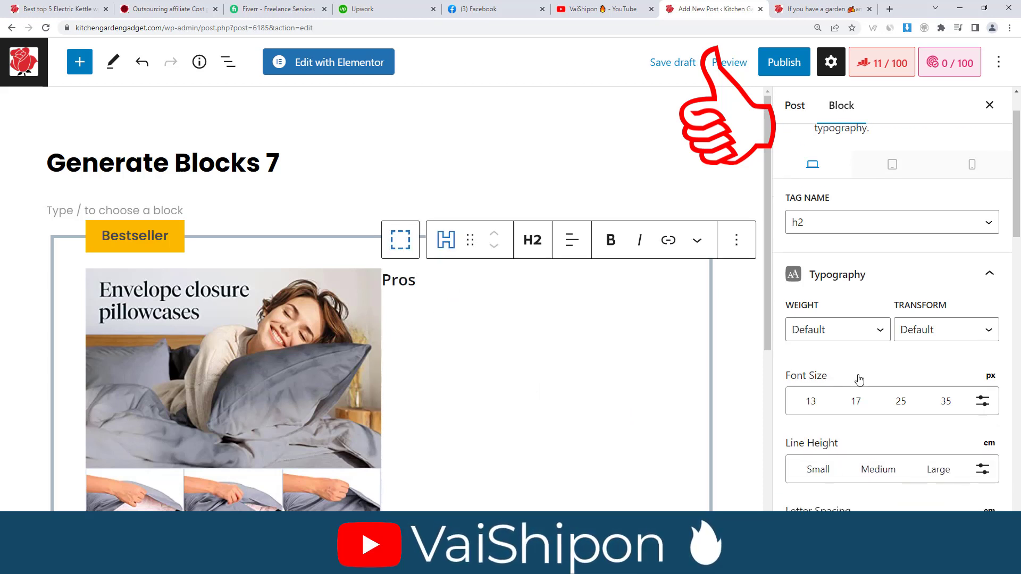
{"action": "left_click", "coordinate": [875, 367]}
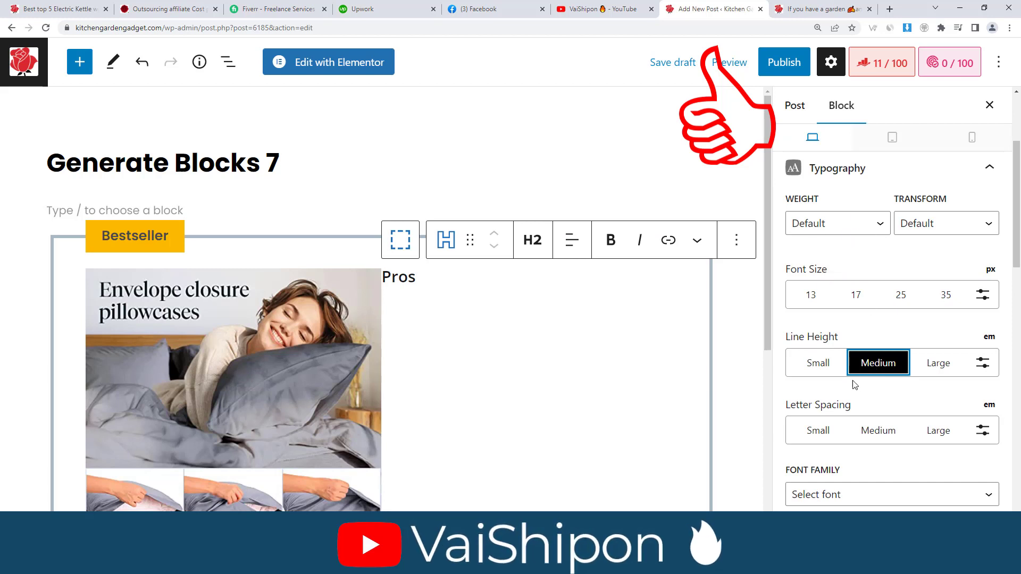
{"action": "scroll", "coordinate": [837, 405], "scroll_direction": "down", "scroll_amount": 5}
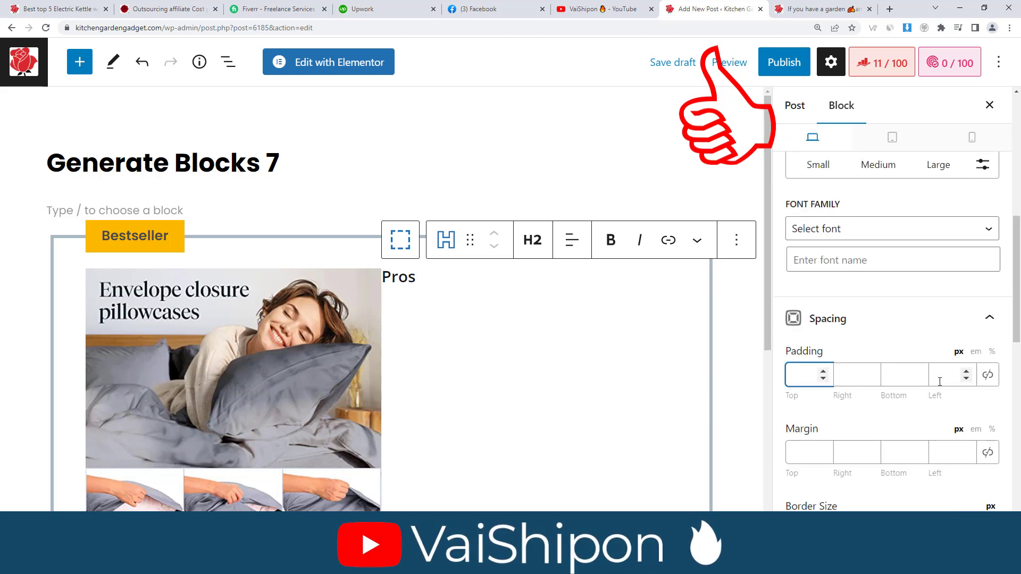
{"action": "left_click", "coordinate": [936, 374]}
{"action": "type", "text": "20"}
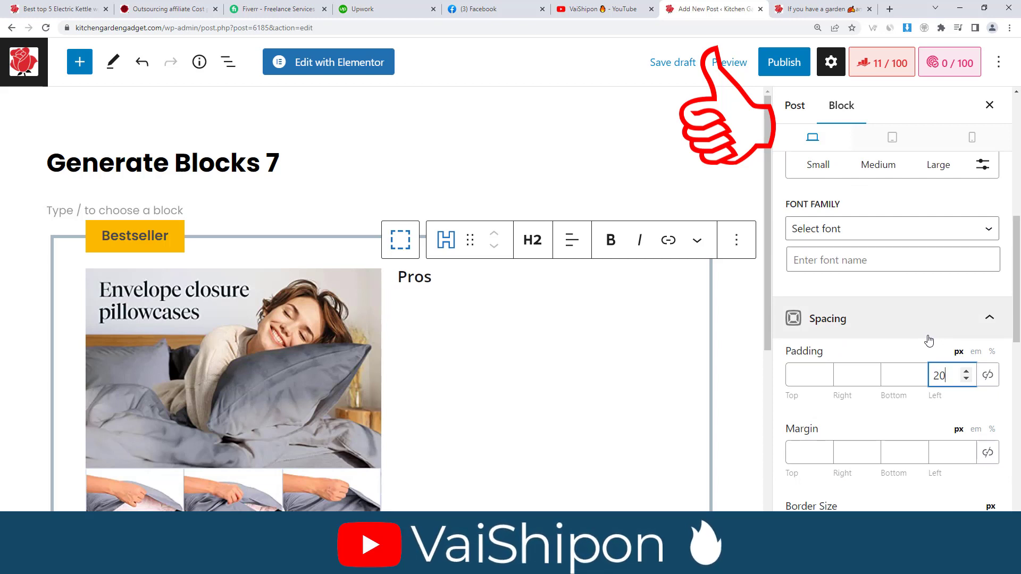
{"action": "key", "text": "BackSpace"}
{"action": "key", "text": "BackSpace"}
Add a List block below the Pros headline in the second column
{"action": "left_click", "coordinate": [661, 408]}
{"action": "scroll", "coordinate": [662, 408], "scroll_direction": "down", "scroll_amount": 2}
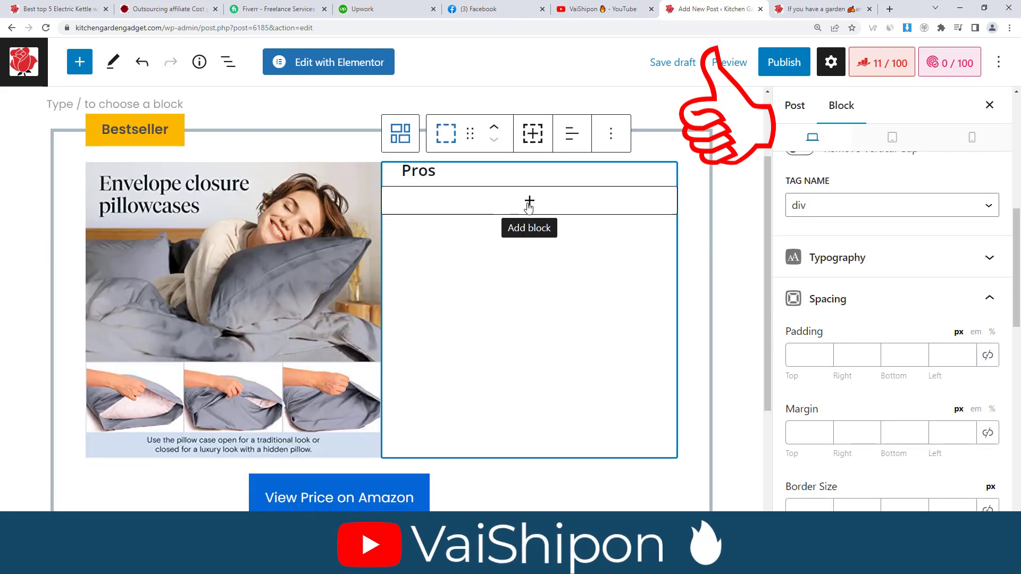
{"action": "left_click", "coordinate": [530, 204]}
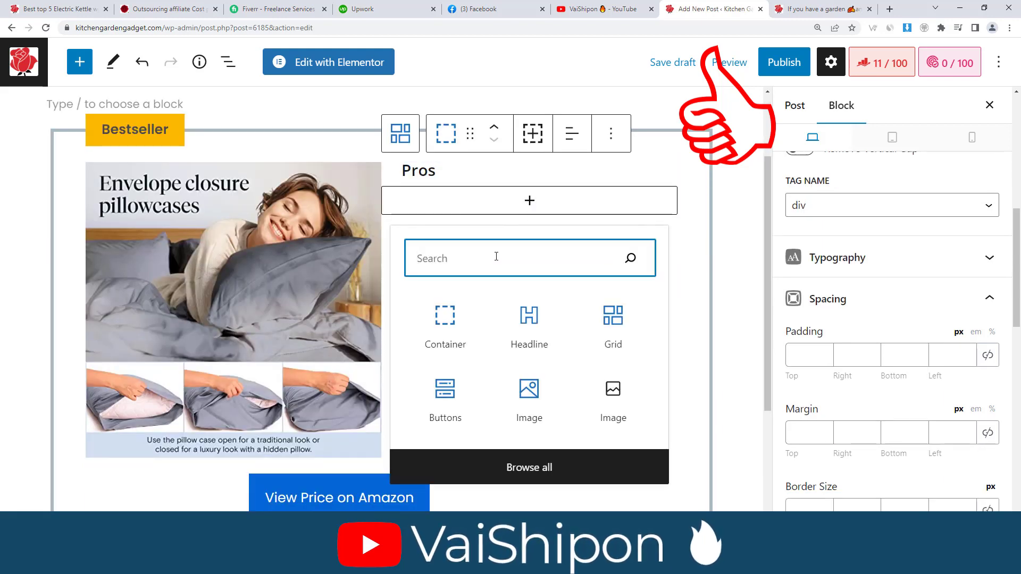
{"action": "type", "text": "lis"}
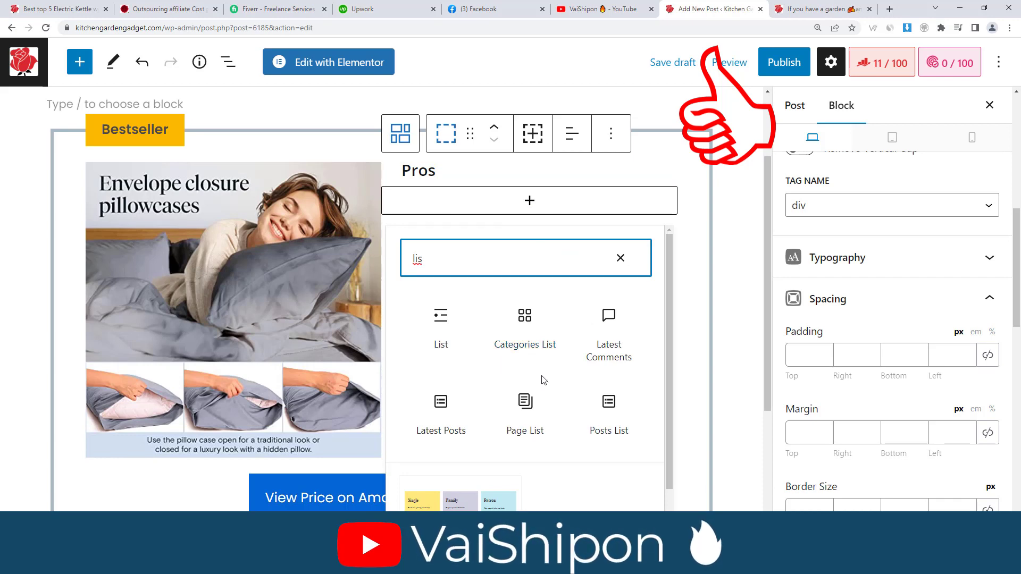
{"action": "left_click", "coordinate": [441, 332]}
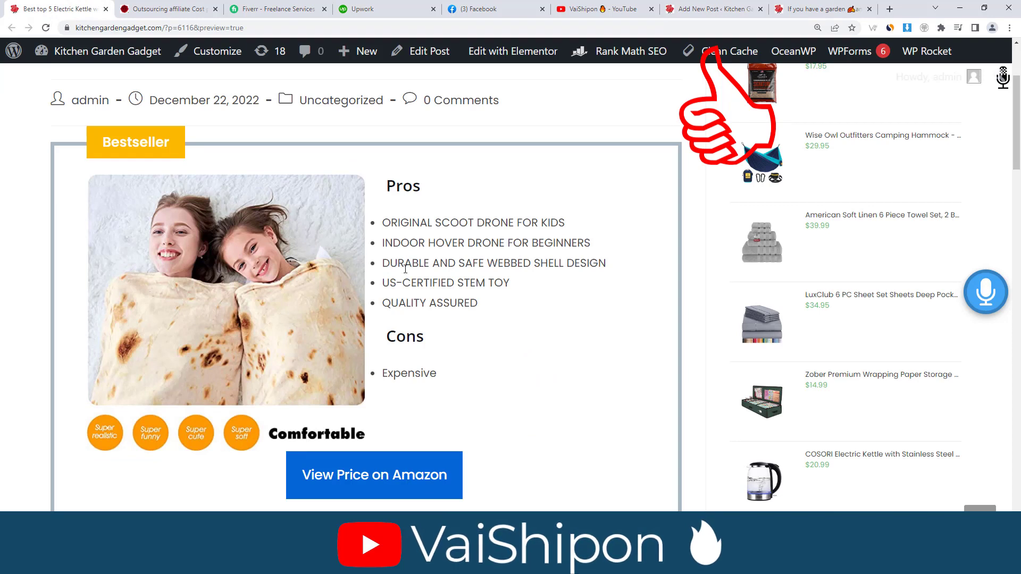
Copy the five Pros items from the reference post preview into the list below the Pros headline
{"action": "left_click_drag", "start_coordinate": [384, 223], "coordinate": [488, 313]}
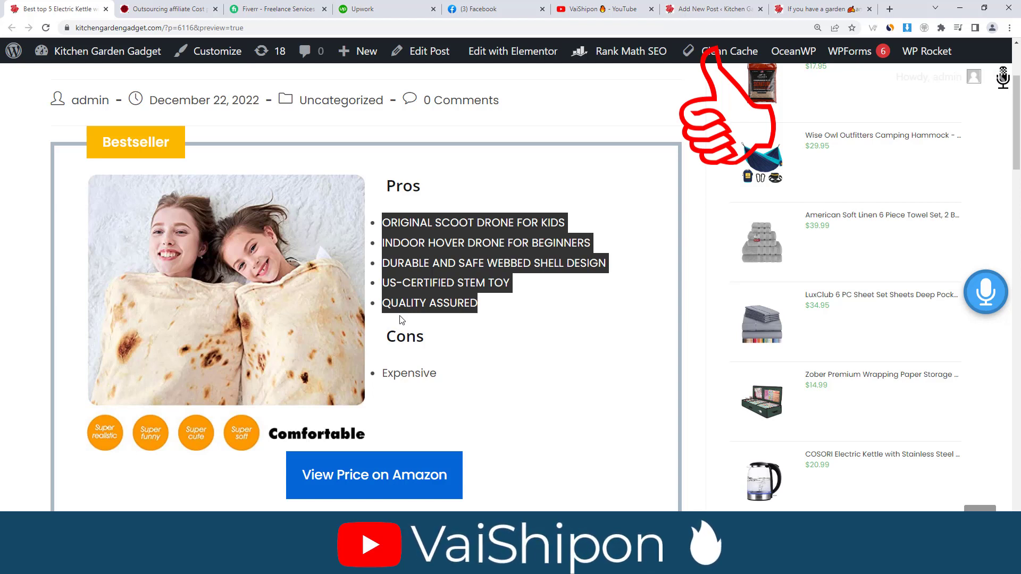
{"action": "right_click", "coordinate": [433, 262]}
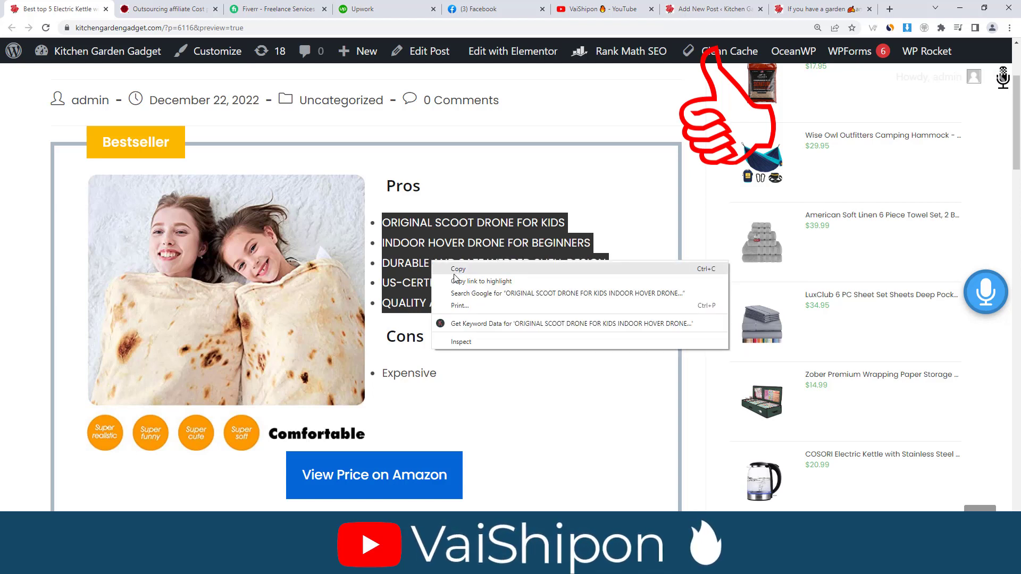
{"action": "left_click", "coordinate": [449, 275]}
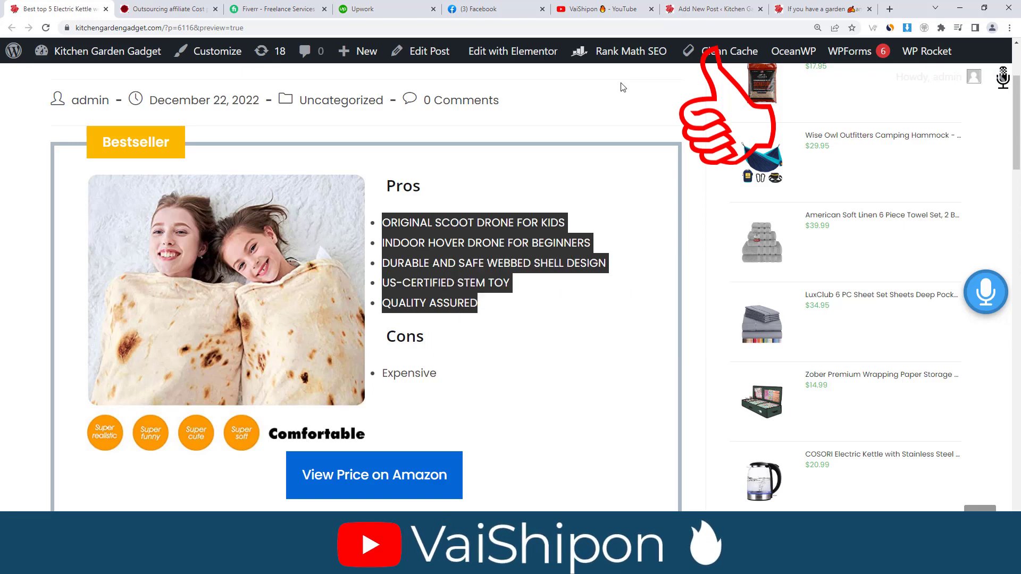
{"action": "left_click", "coordinate": [712, 8]}
Add a Headline block with the text "Cons" below the Pros list in the second column
{"action": "left_click", "coordinate": [530, 318]}
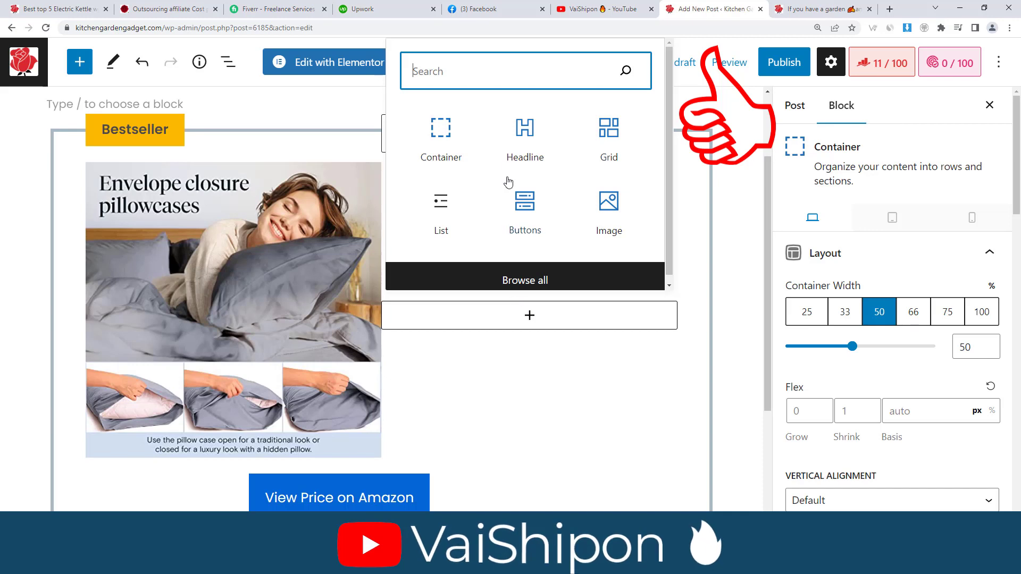
{"action": "left_click", "coordinate": [519, 159]}
{"action": "left_click", "coordinate": [518, 159]}
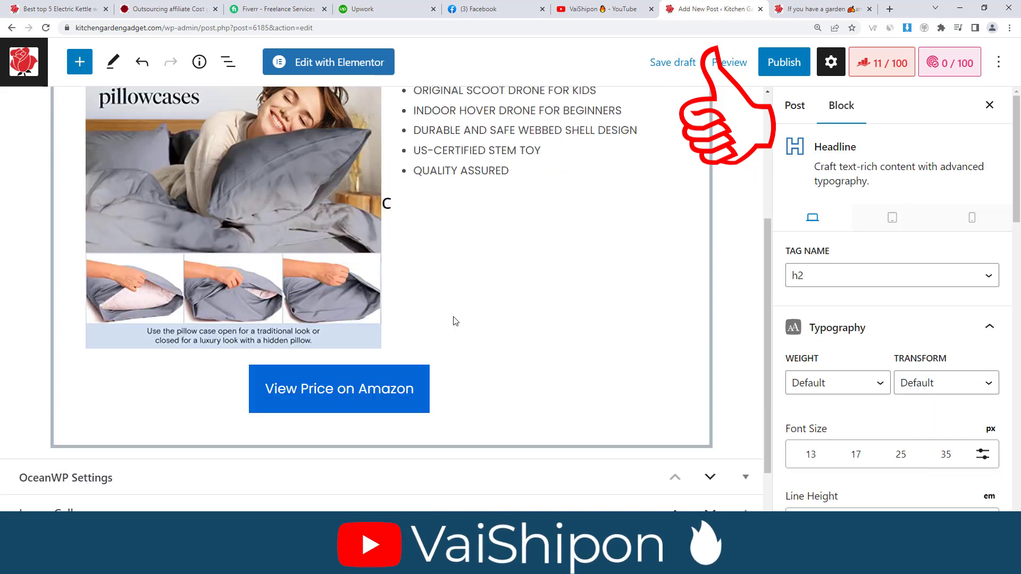
{"action": "type", "text": "Cons"}
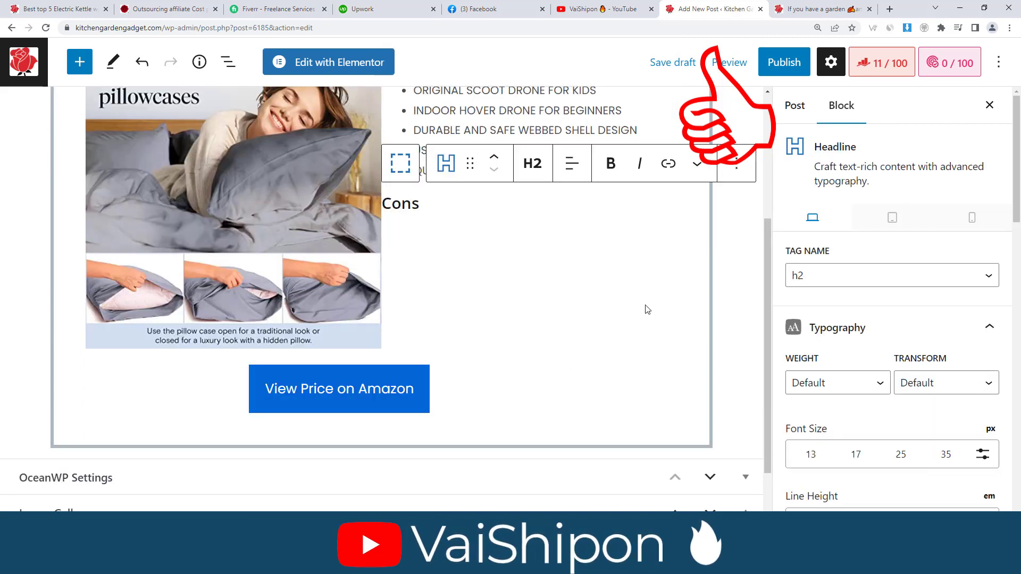
Set the Cons headline's left padding to 25 px and save the draft
{"action": "scroll", "coordinate": [840, 394], "scroll_direction": "down", "scroll_amount": 3}
{"action": "scroll", "coordinate": [840, 394], "scroll_direction": "down", "scroll_amount": 2}
{"action": "left_click", "coordinate": [837, 392]}
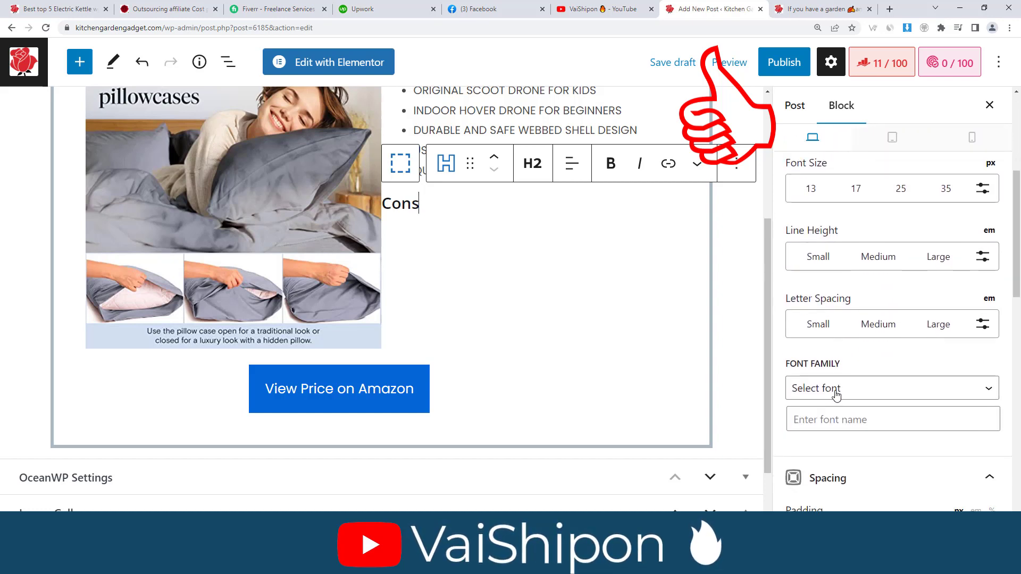
{"action": "scroll", "coordinate": [872, 388], "scroll_direction": "down", "scroll_amount": 3}
{"action": "type", "text": "25"}
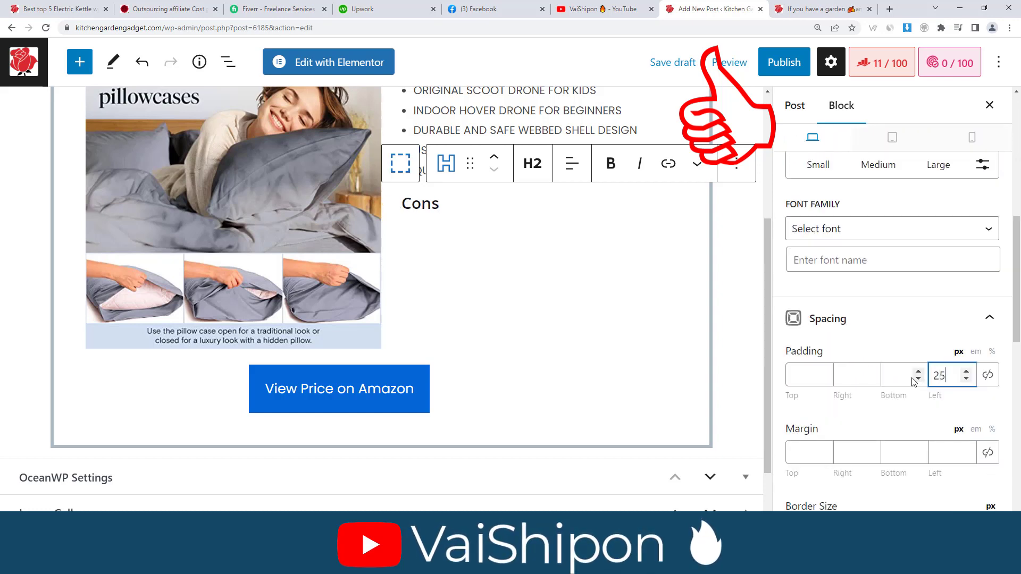
{"action": "scroll", "coordinate": [631, 309], "scroll_direction": "up", "scroll_amount": 4}
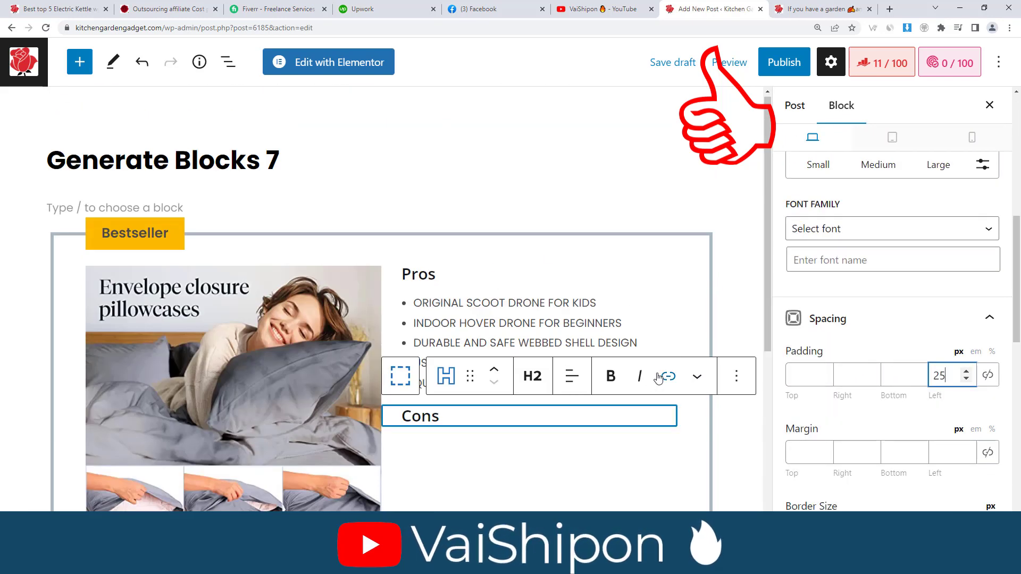
{"action": "scroll", "coordinate": [655, 378], "scroll_direction": "down", "scroll_amount": 2}
{"action": "left_click", "coordinate": [723, 221]}
{"action": "key", "text": "Down"}
{"action": "key", "text": "Down"}
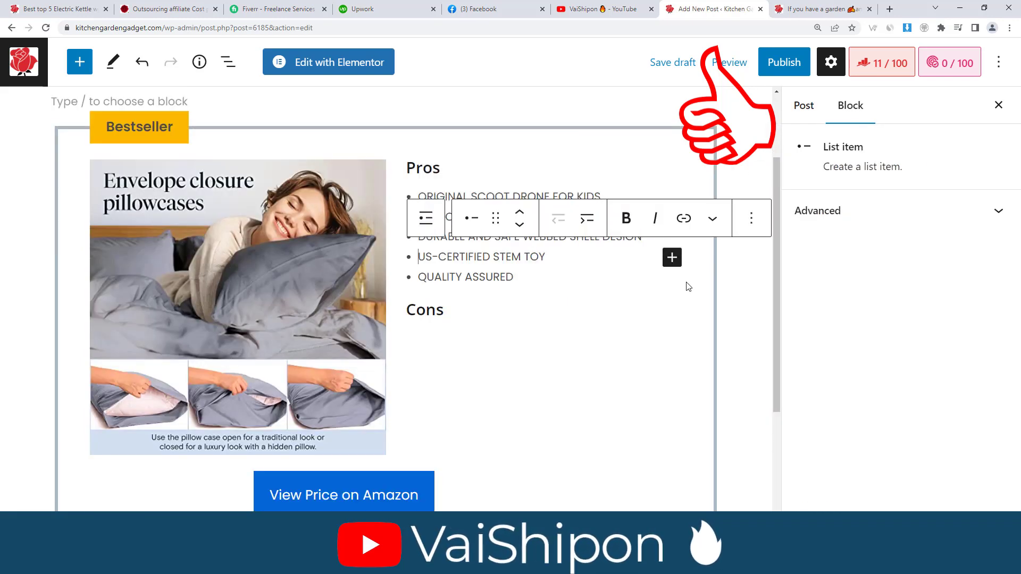
{"action": "key", "text": "ctrl+s"}
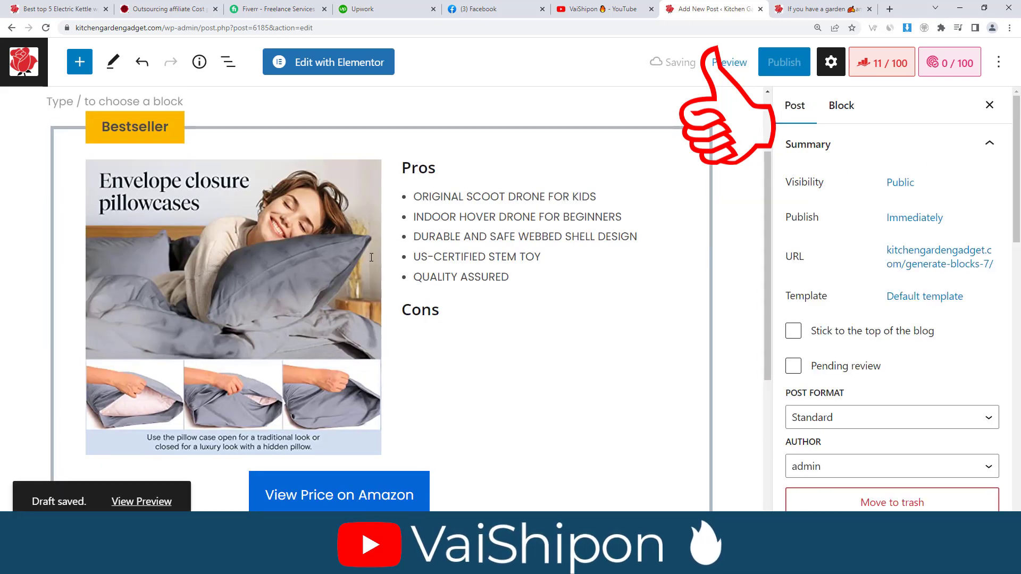
Add a List block below the Cons headline in the second column
{"action": "left_click", "coordinate": [530, 345]}
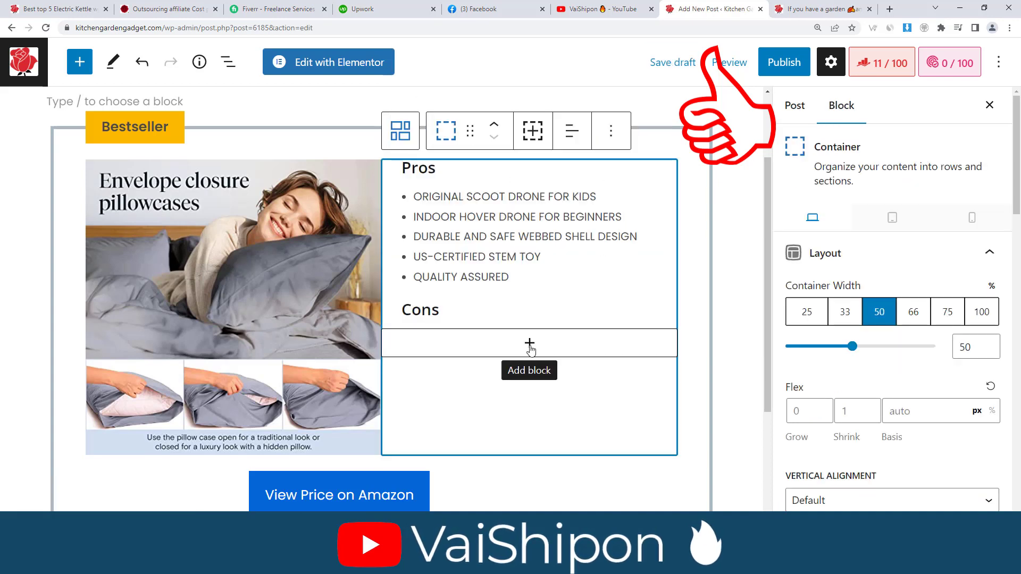
{"action": "left_click", "coordinate": [529, 343]}
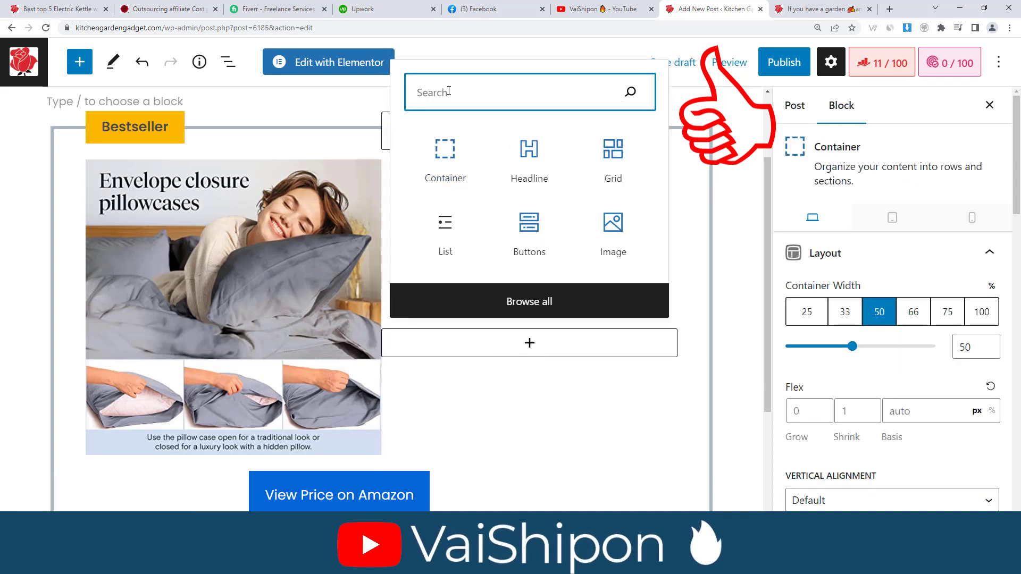
{"action": "type", "text": "lis"}
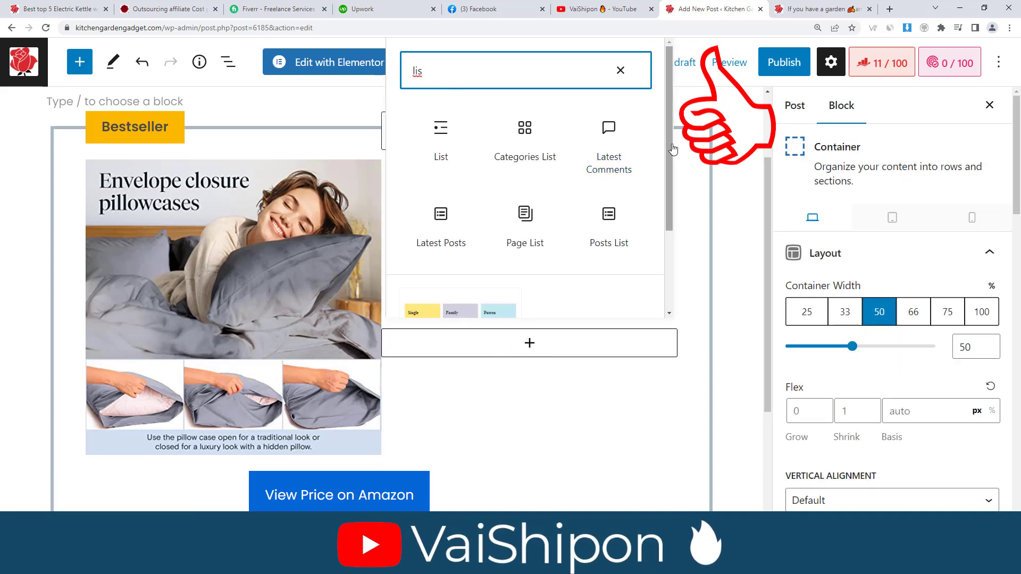
{"action": "left_click", "coordinate": [437, 141]}
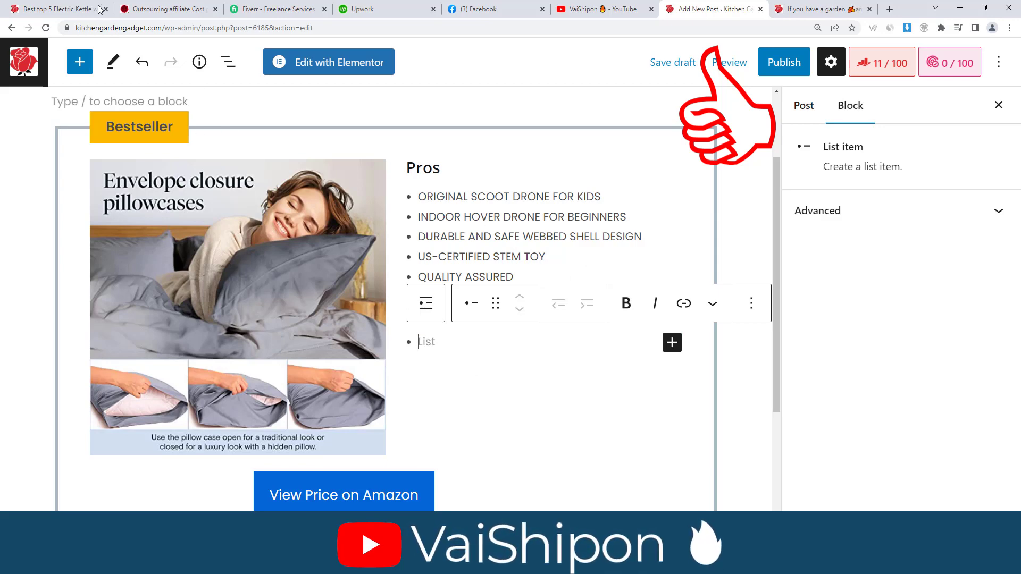
Copy the Cons item "Expensive" from the reference post preview into the new list and save the draft
{"action": "key", "text": "ctrl+1"}
{"action": "double_click", "coordinate": [394, 374]}
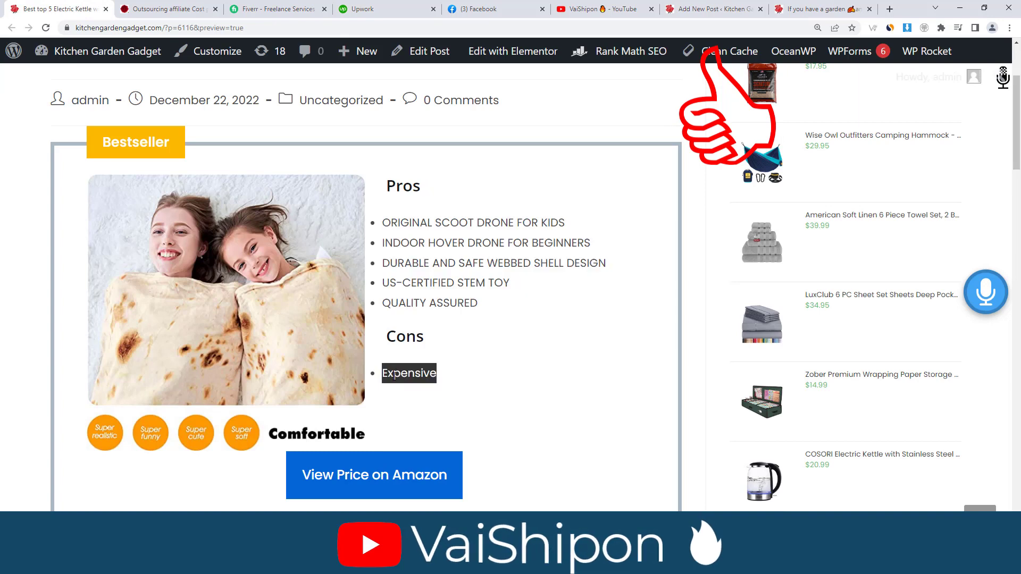
{"action": "right_click", "coordinate": [394, 373]}
{"action": "left_click", "coordinate": [426, 389]}
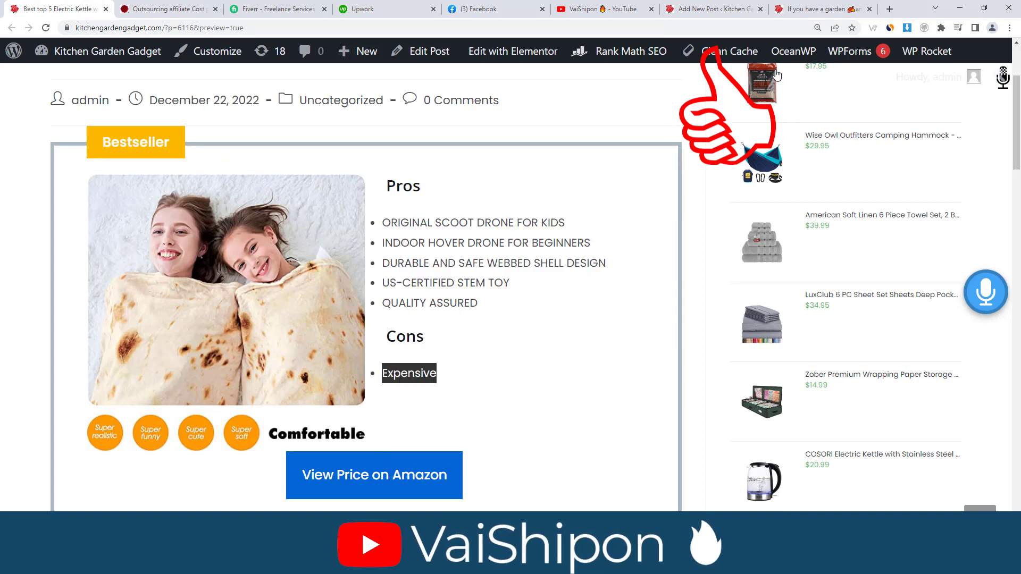
{"action": "left_click", "coordinate": [712, 9]}
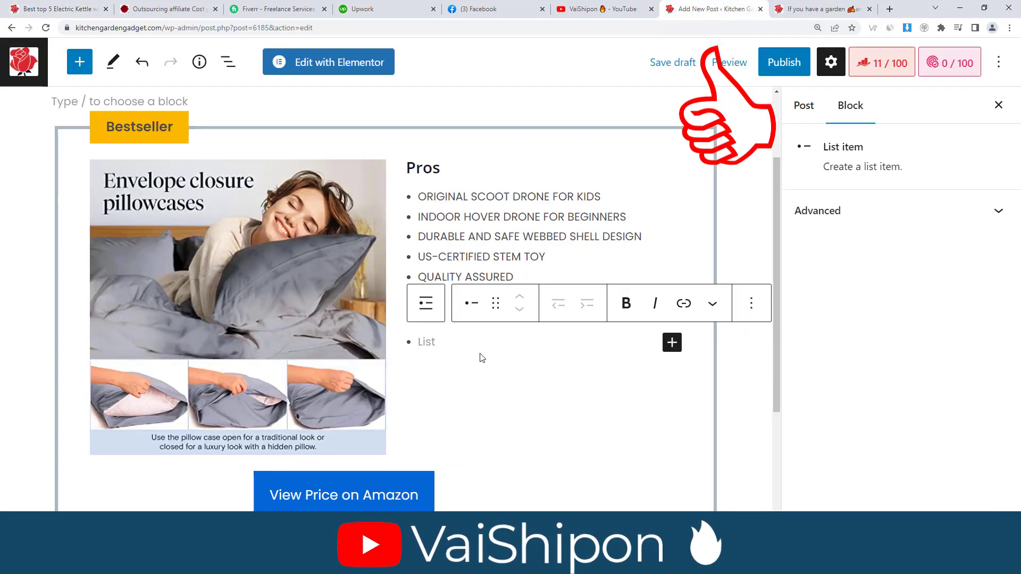
{"action": "key", "text": "ctrl+v"}
{"action": "key", "text": "ctrl+s"}
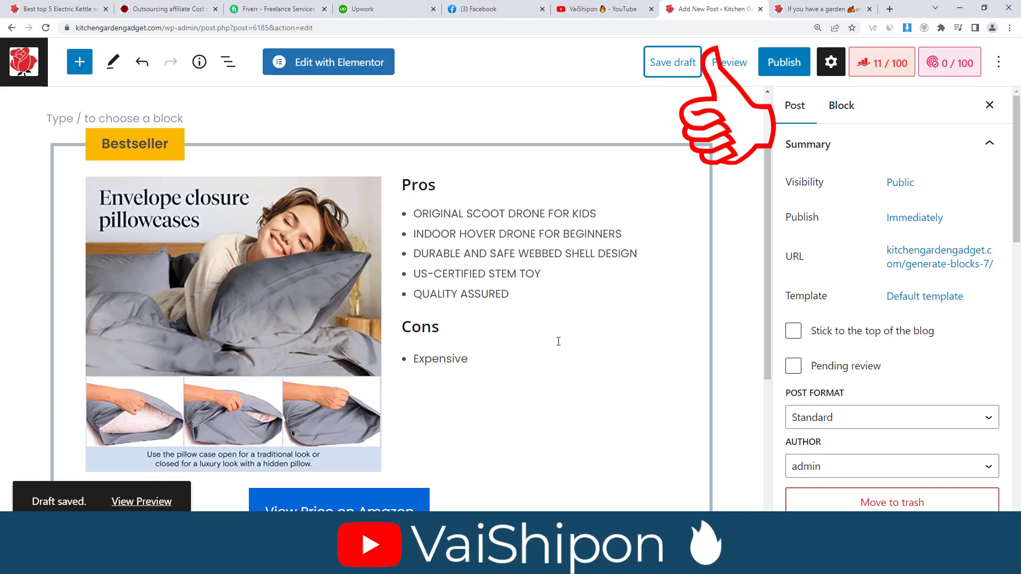
{"action": "left_click", "coordinate": [672, 71]}
{"action": "scroll", "coordinate": [602, 222], "scroll_direction": "down", "scroll_amount": 1}
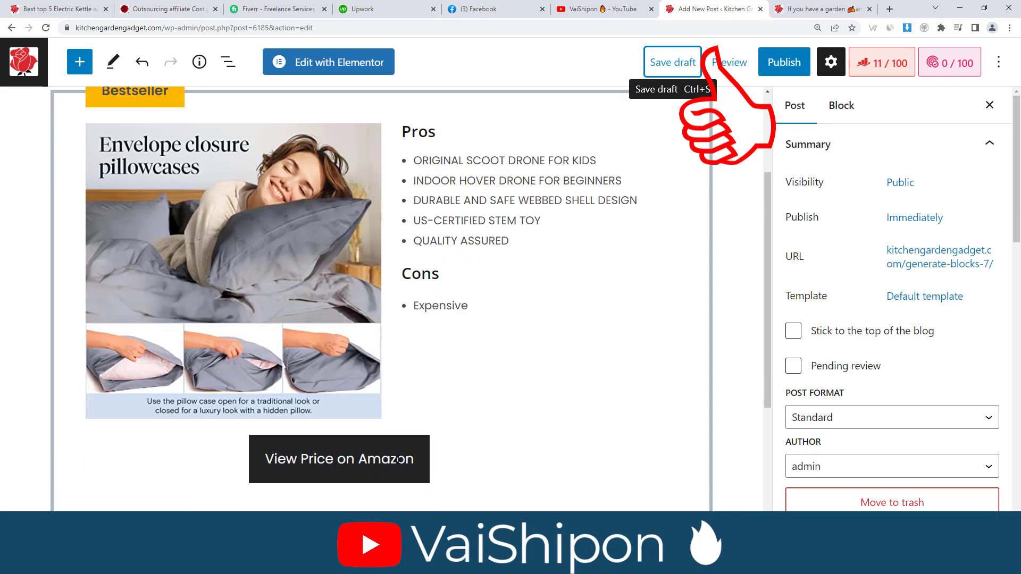
{"action": "left_click", "coordinate": [397, 459]}
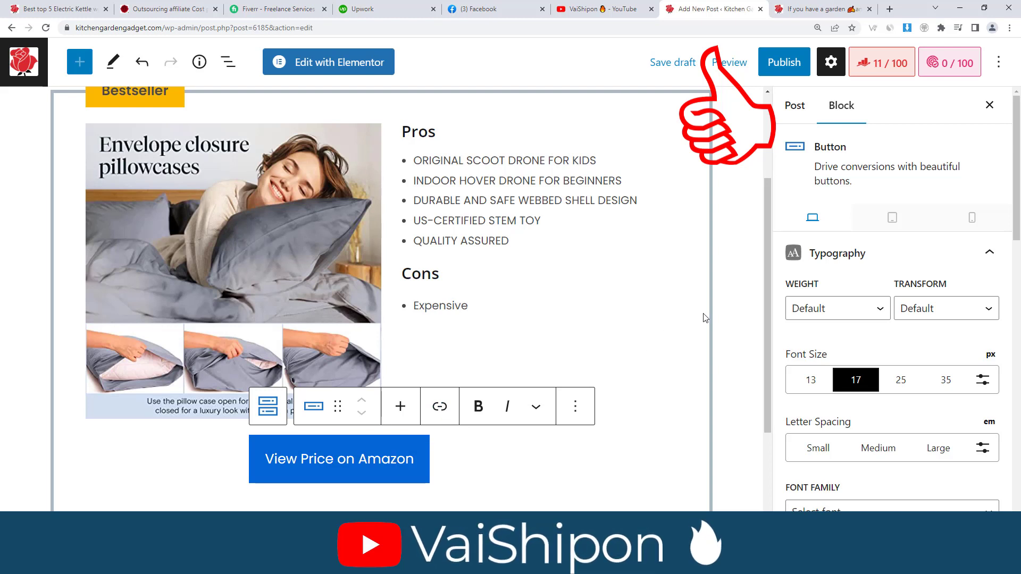
{"action": "left_click", "coordinate": [633, 319]}
{"action": "left_click", "coordinate": [730, 325]}
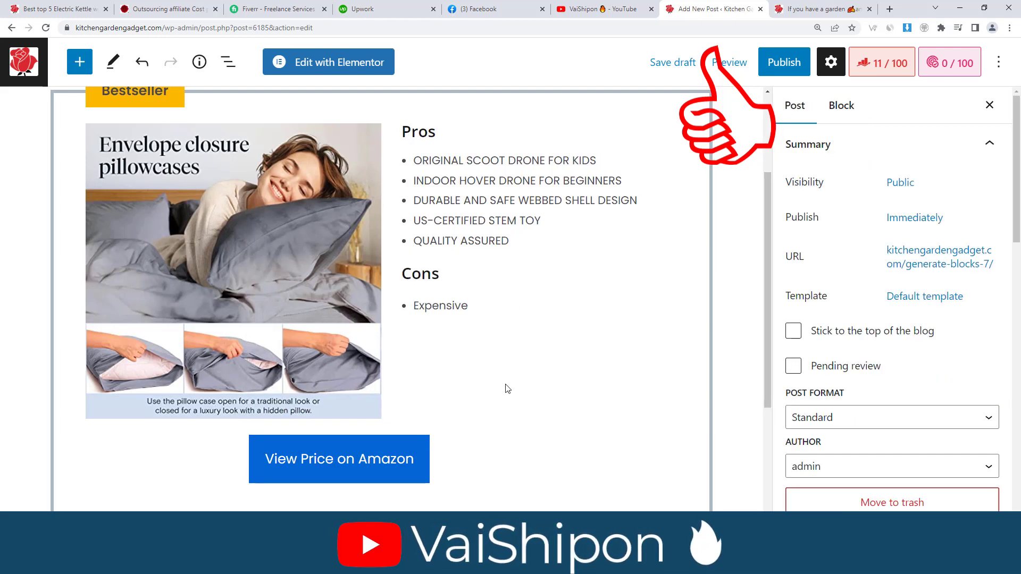
{"action": "scroll", "coordinate": [429, 469], "scroll_direction": "up", "scroll_amount": 3}
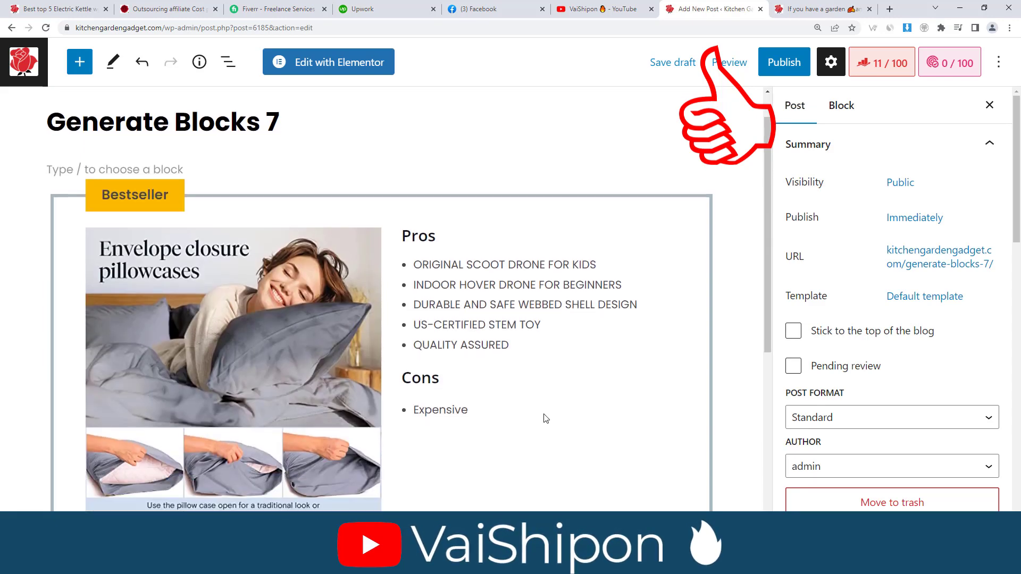